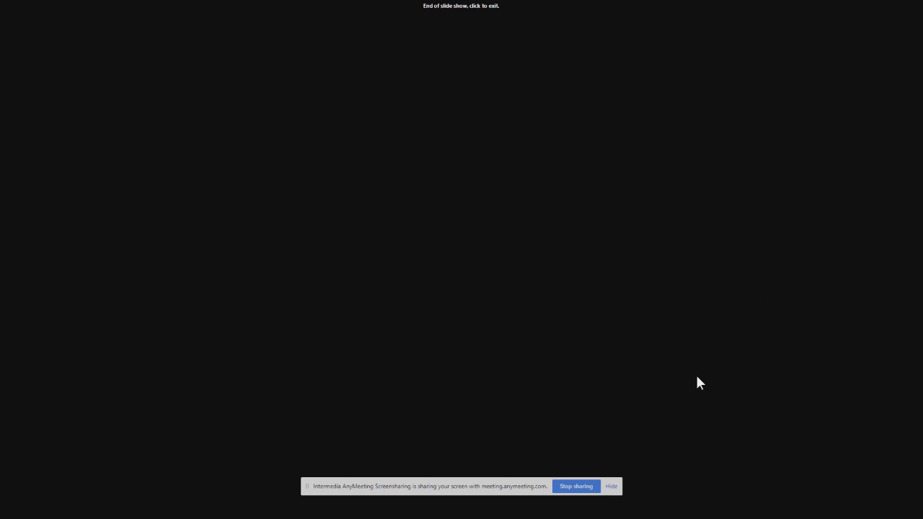
Leave the finished slide show, switch to Eaglesoft, and make the first patient in the person list the active patient
click(697, 377)
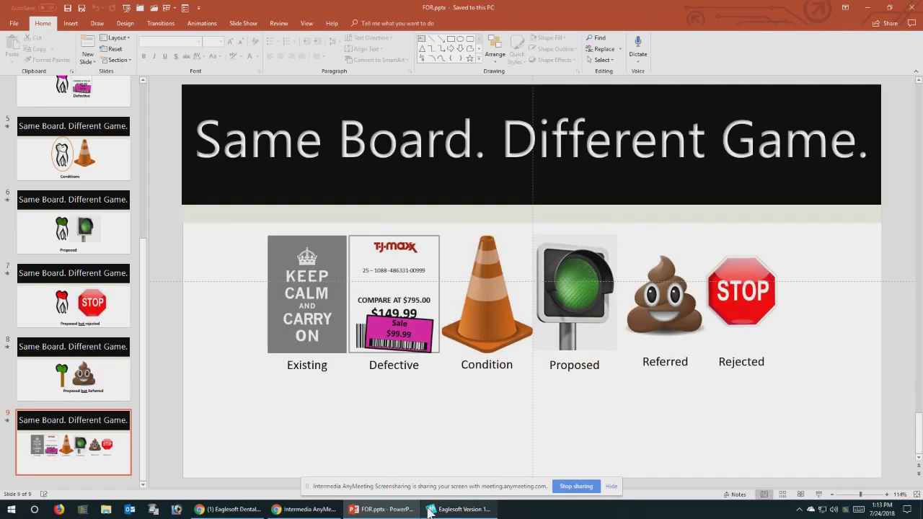
click(459, 509)
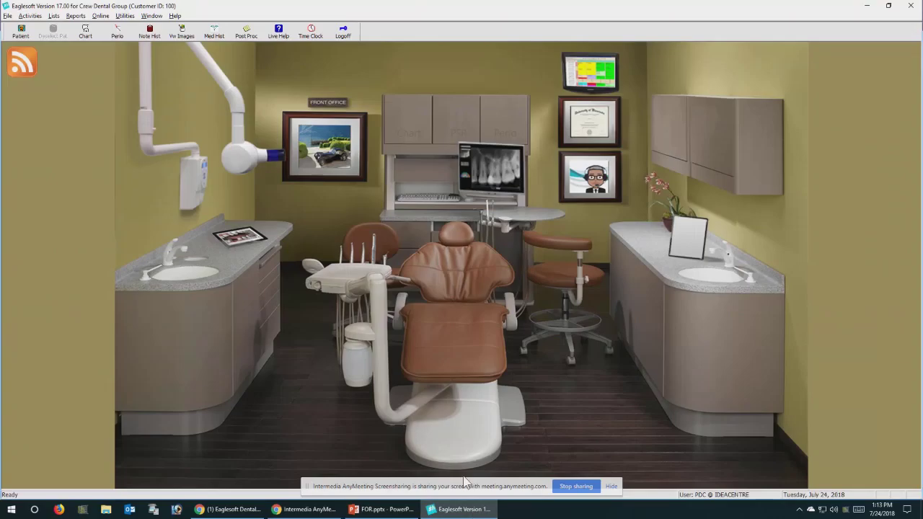
click(457, 287)
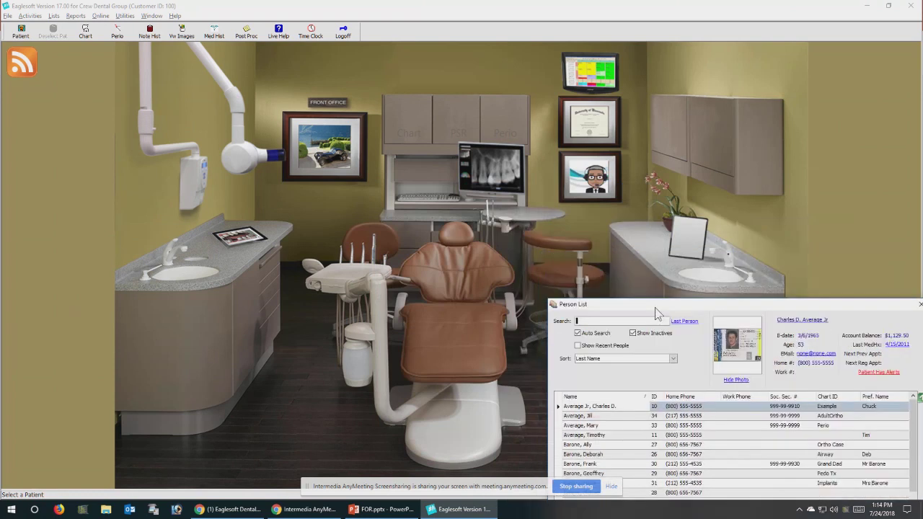
drag(656, 308, 376, 122)
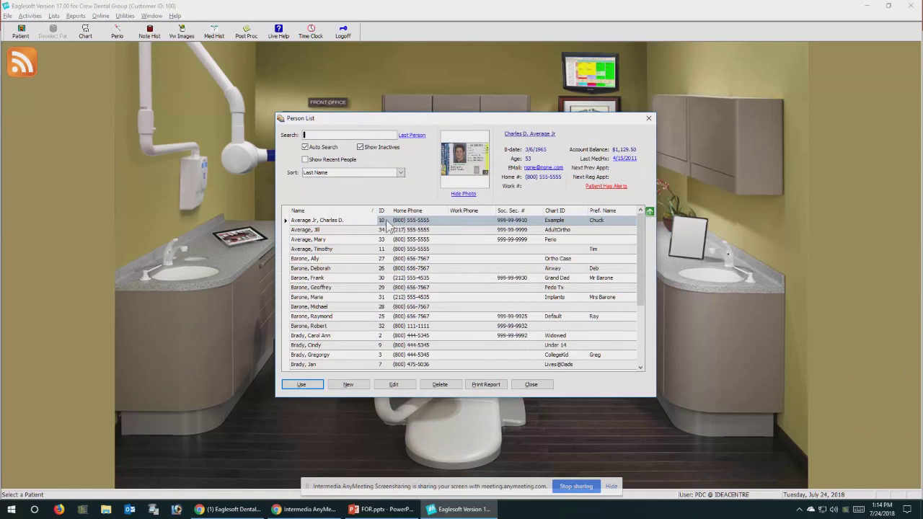
click(357, 223)
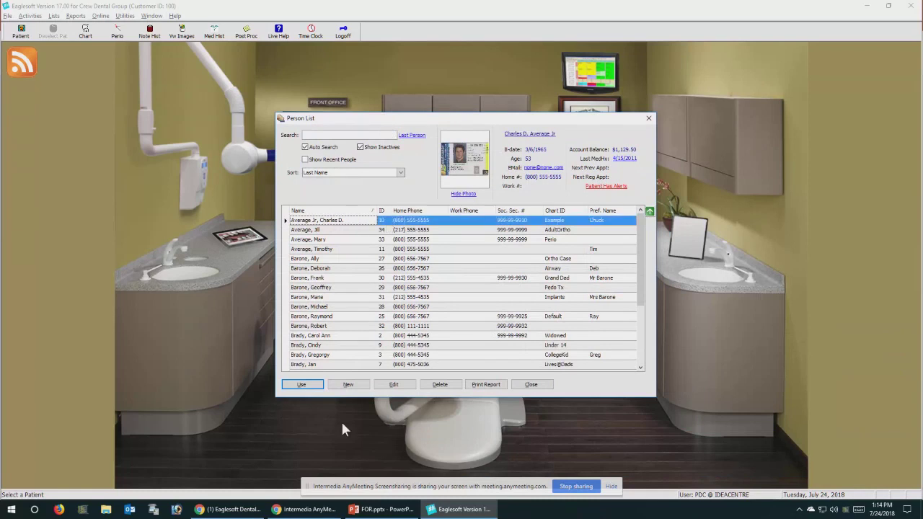
click(301, 385)
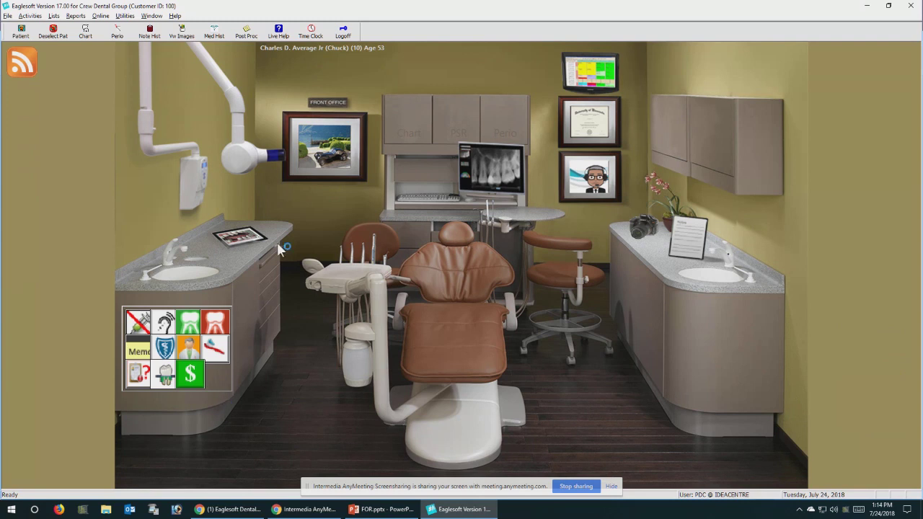
Open the active patient's dental chart and turn off its images display
click(583, 281)
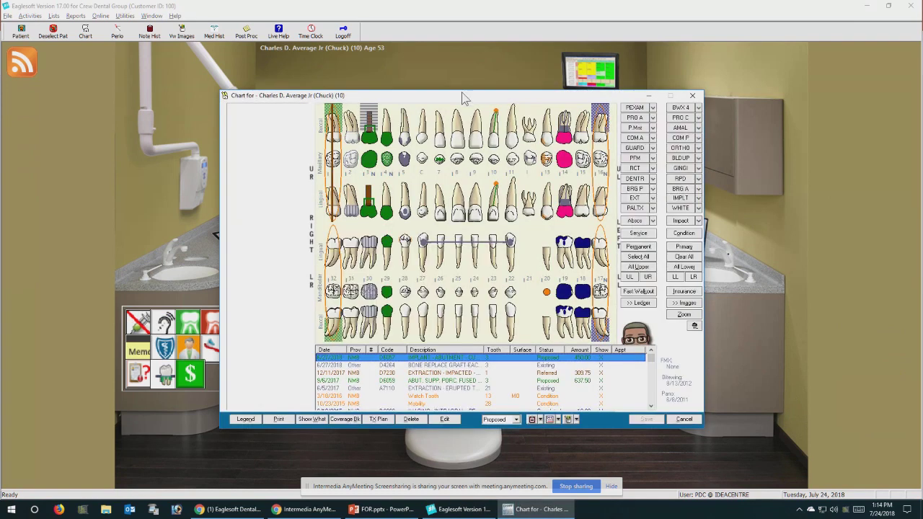
drag(464, 98, 521, 103)
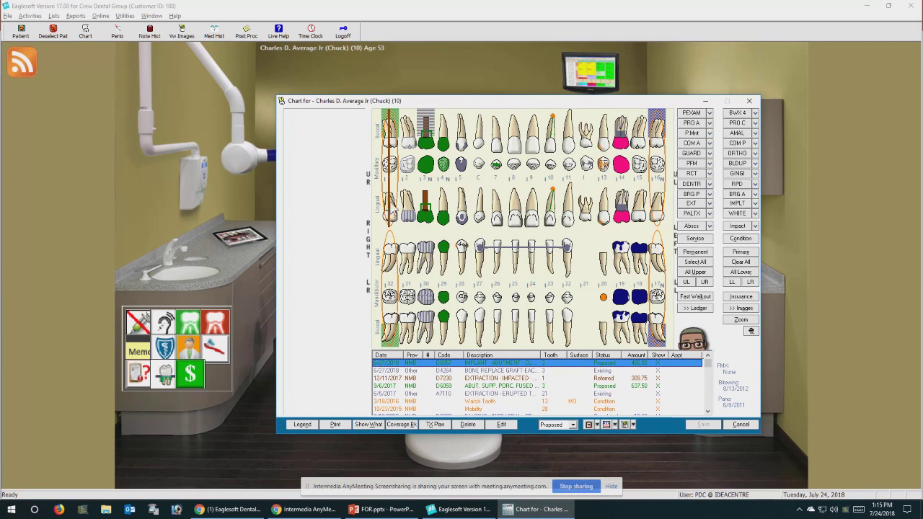
click(393, 208)
right_click(392, 201)
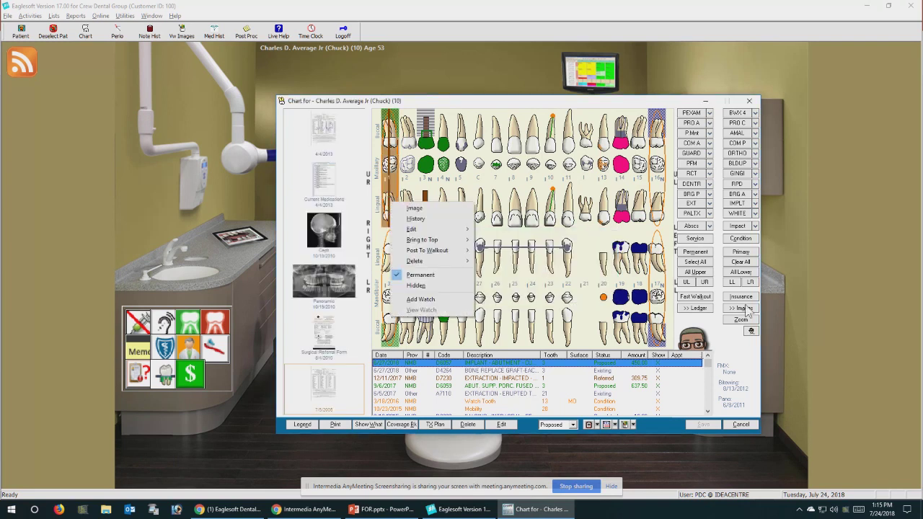
click(391, 225)
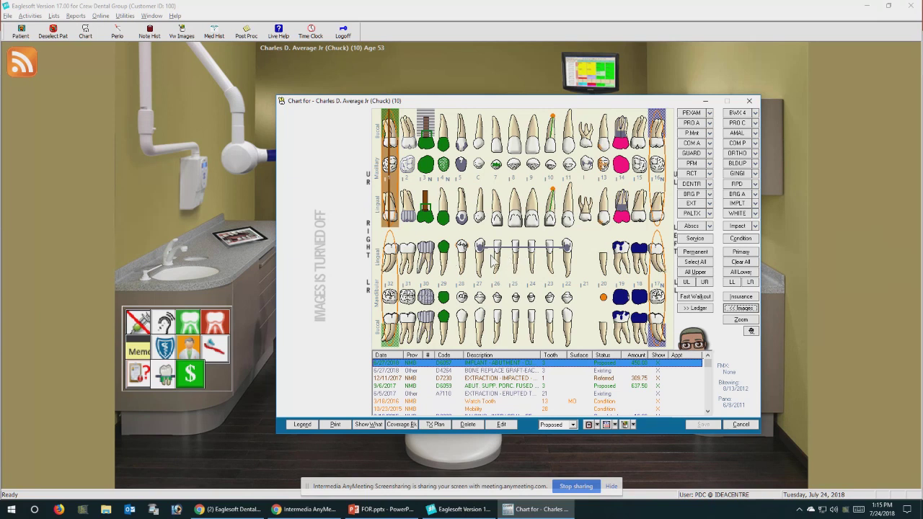
Mark the existing D8040 LTD ORTHO - ADULT RETAINED BAR service as defective through tooth 23's service entry
right_click(551, 252)
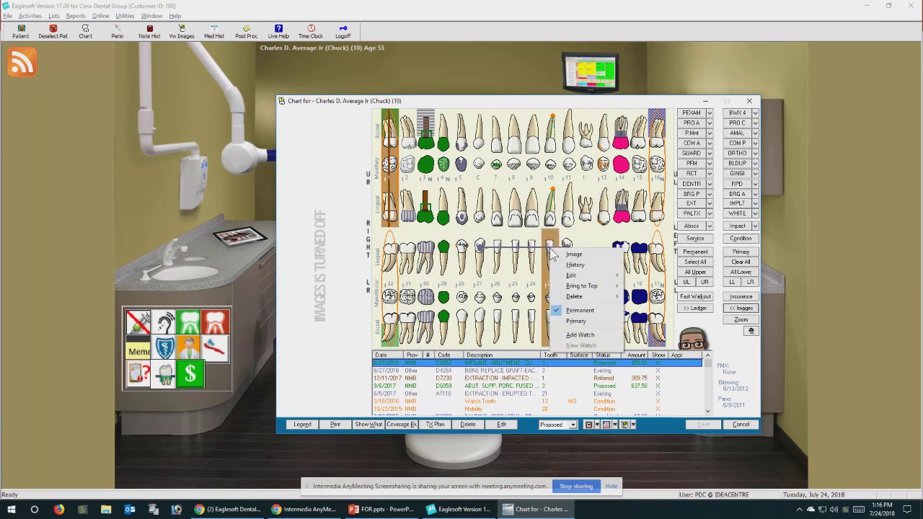
mouse_move(577, 275)
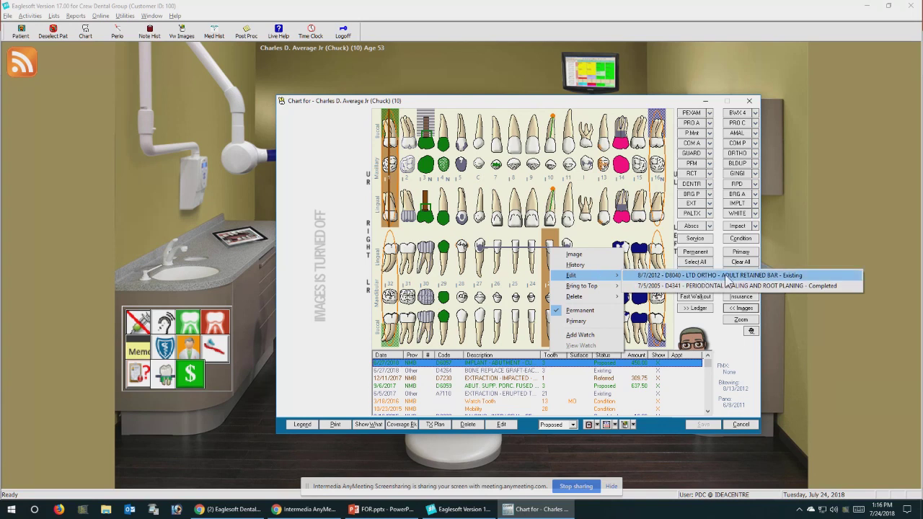
click(727, 277)
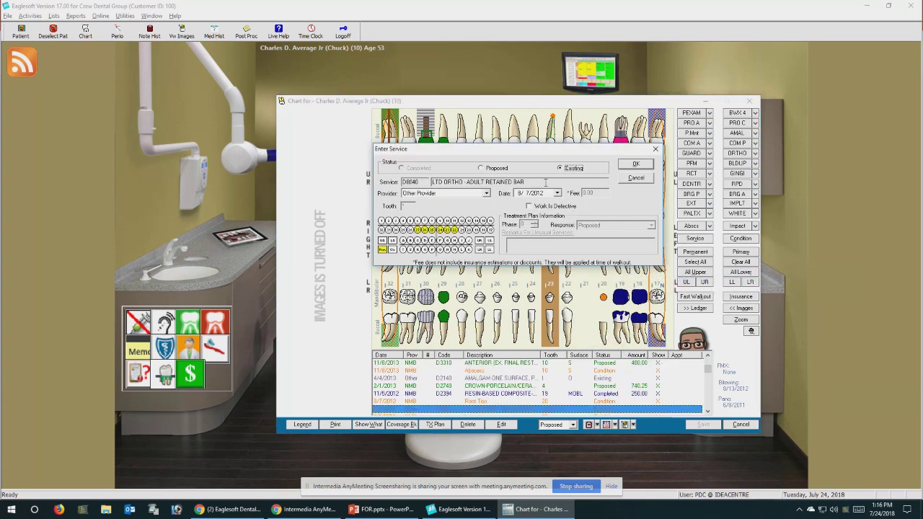
drag(524, 151, 445, 166)
click(450, 220)
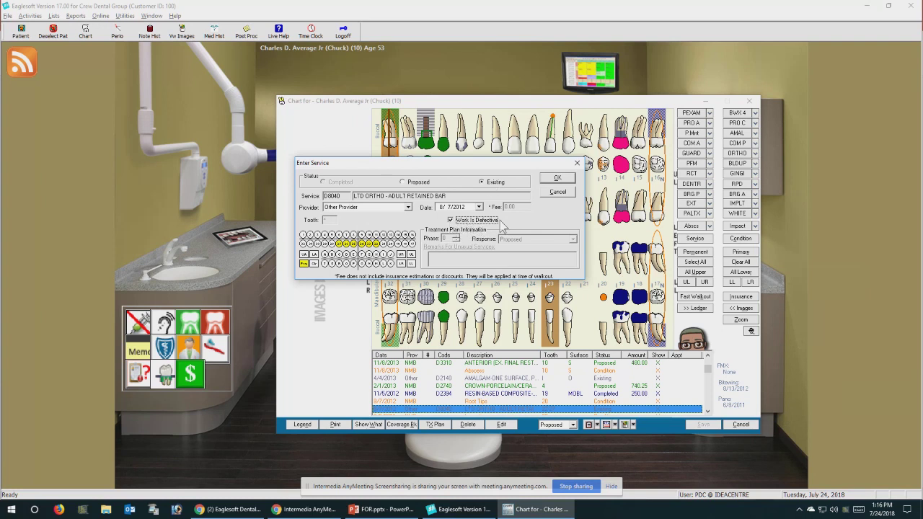
click(558, 180)
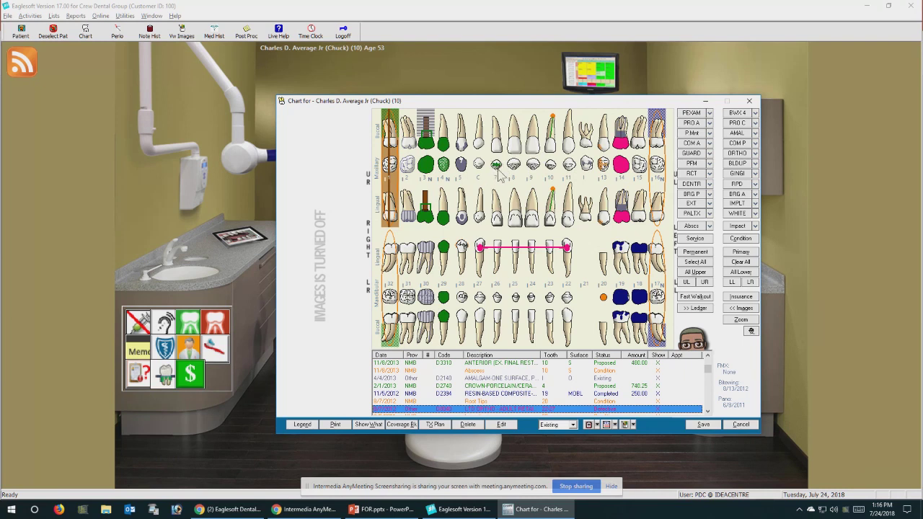
click(496, 164)
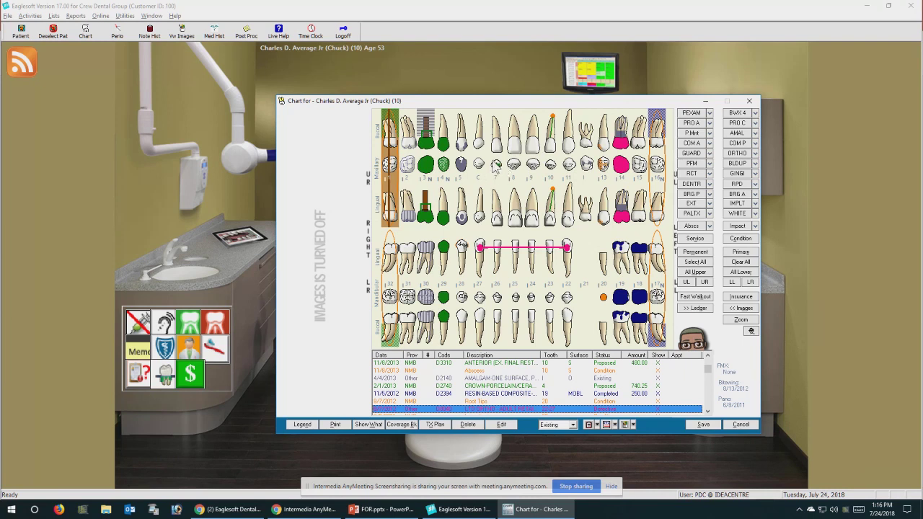
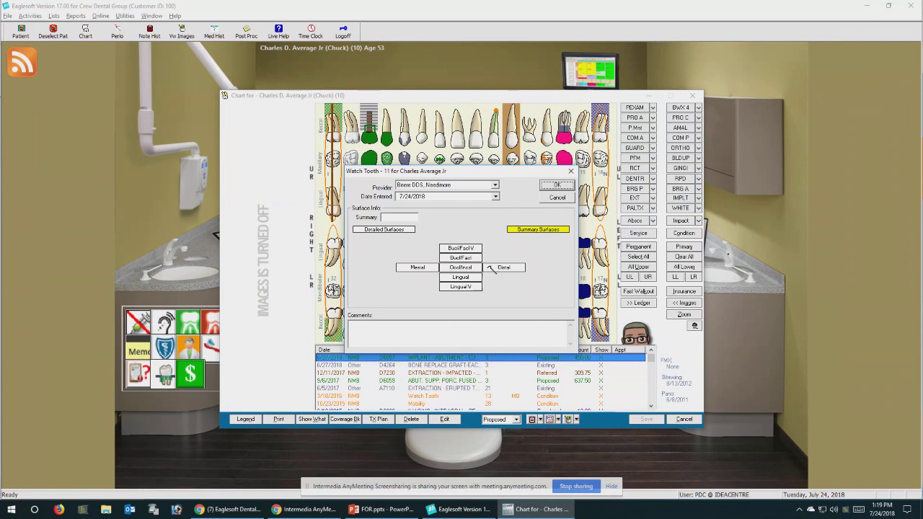
Add a watch to tooth 11 for the mesial and incisal surfaces with a placeholder comment
click(405, 266)
click(462, 268)
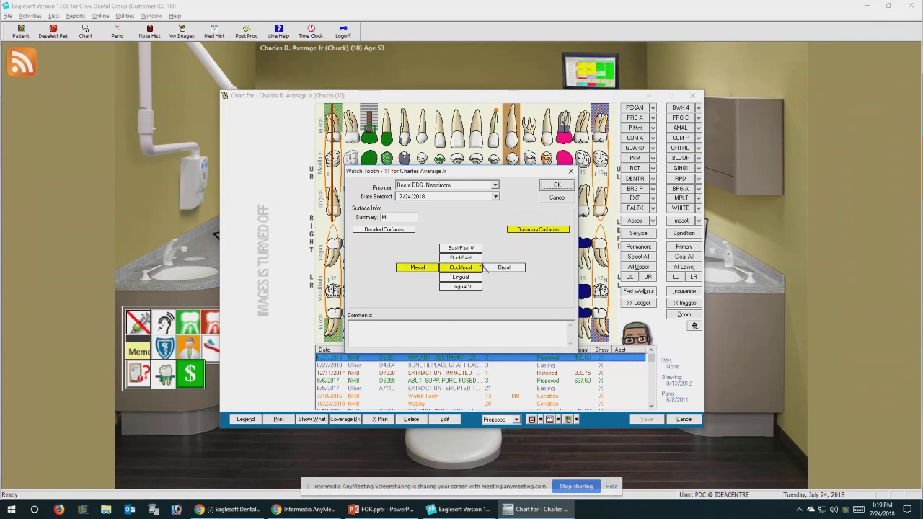
click(440, 328)
text(sdfhfh)
click(557, 184)
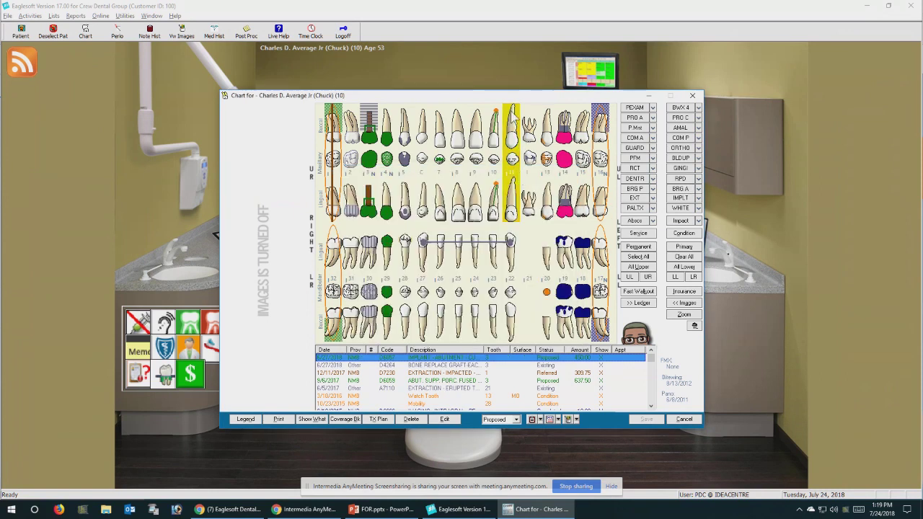
View the watch details recorded on tooth 11, then close them without changes and clear the tooth selection
right_click(509, 183)
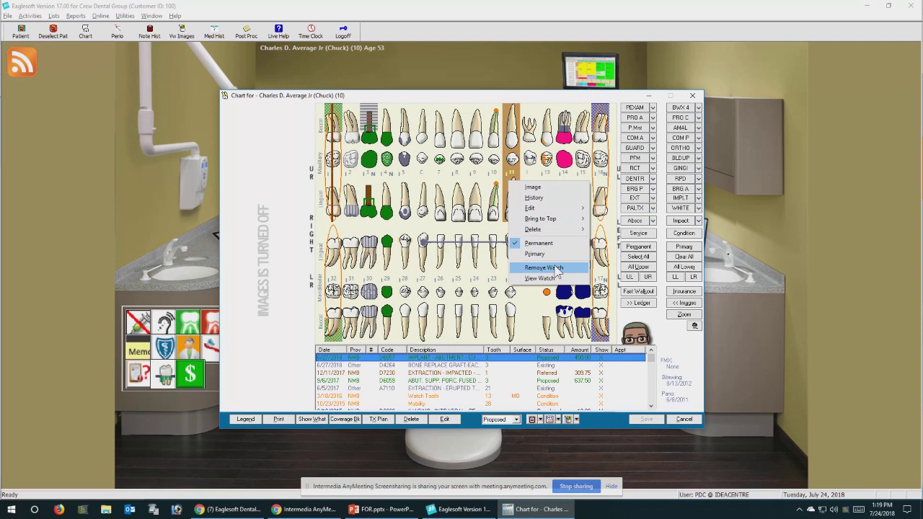
click(546, 279)
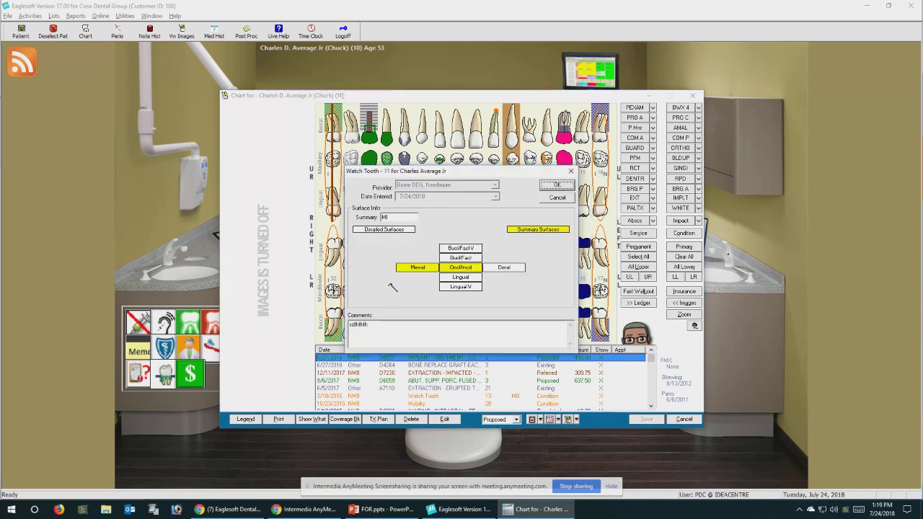
click(557, 197)
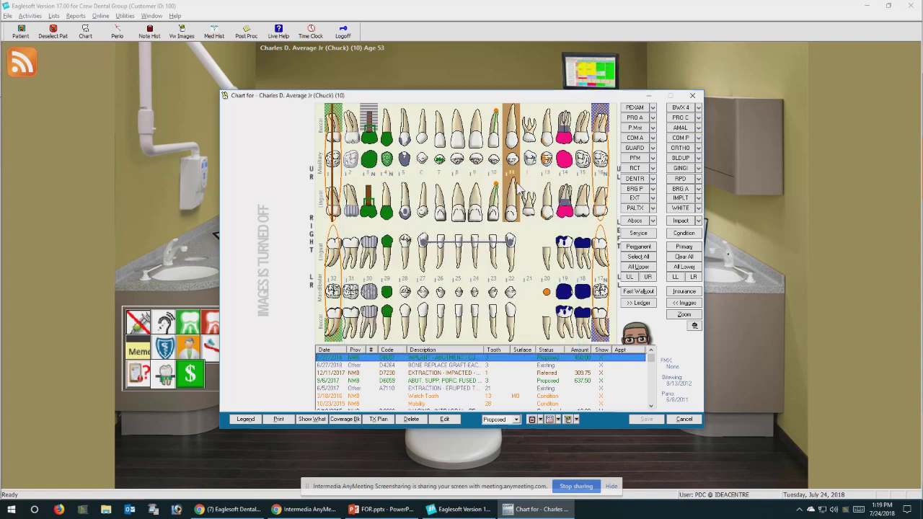
click(520, 169)
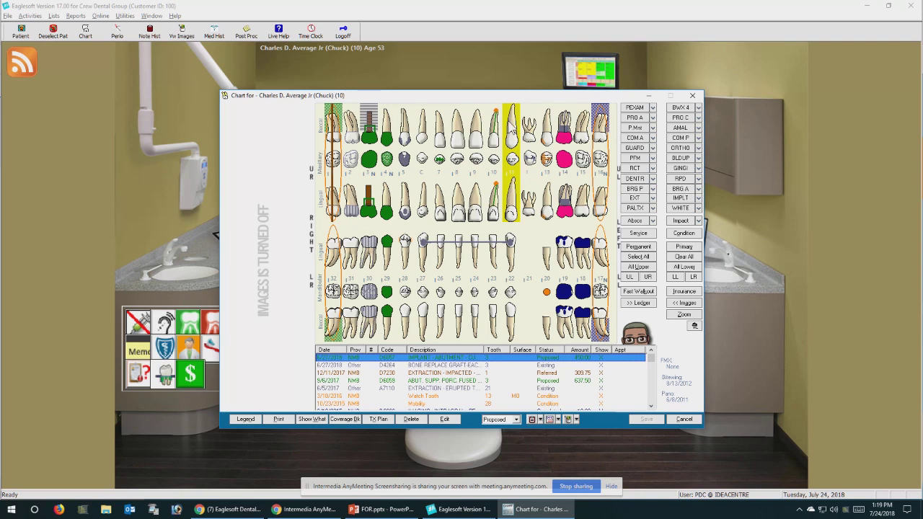
Review the Watch Tooth (MO) condition on tooth 13, accept it as is, and select the intraoral imaging entry in the chart ledger
right_click(545, 154)
mouse_move(564, 182)
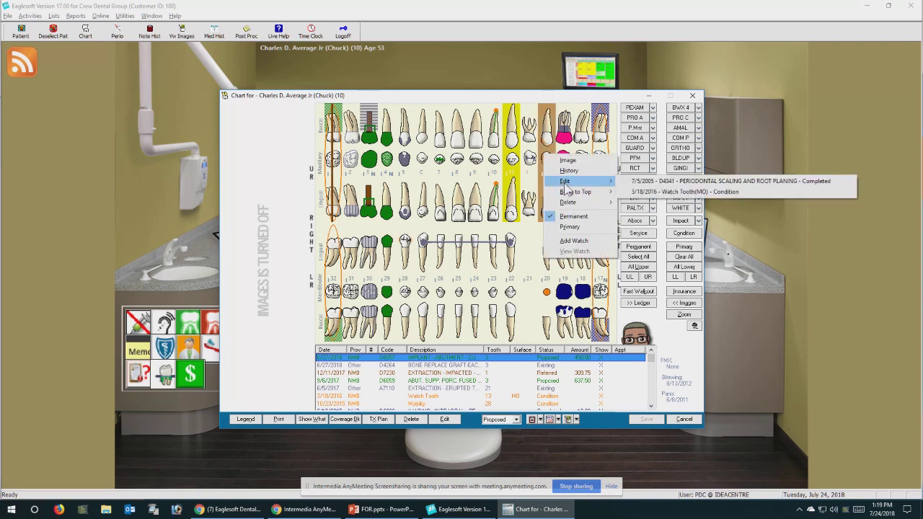
click(690, 193)
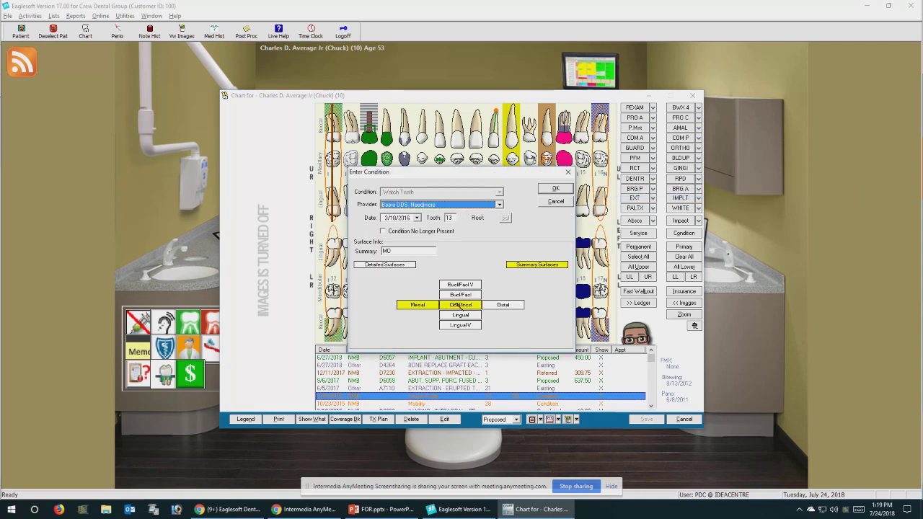
click(567, 189)
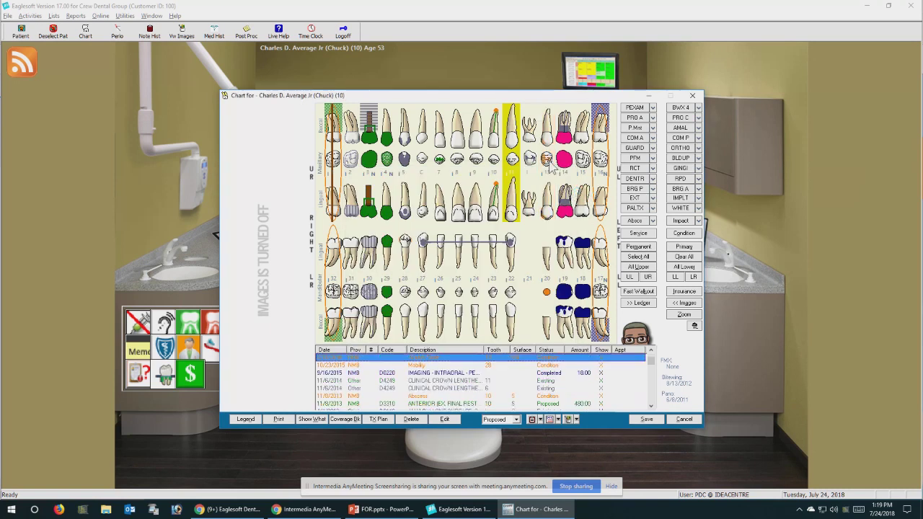
click(551, 165)
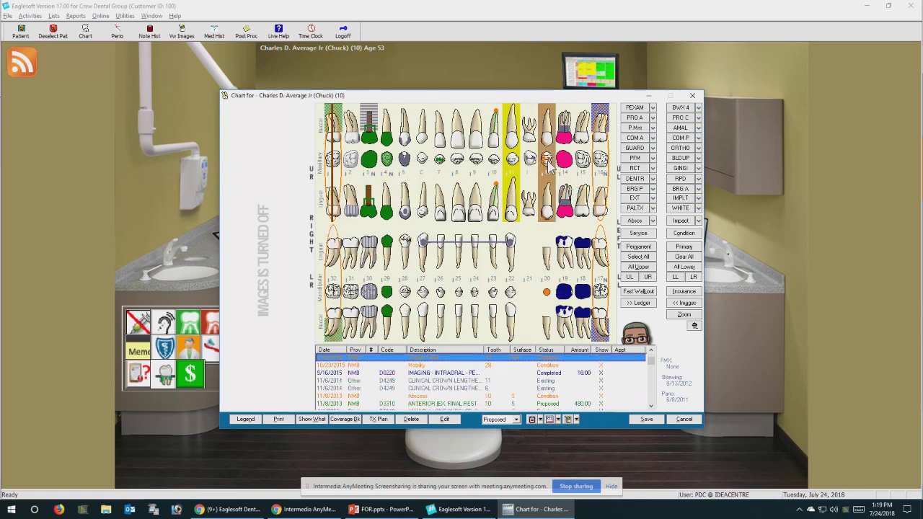
click(640, 167)
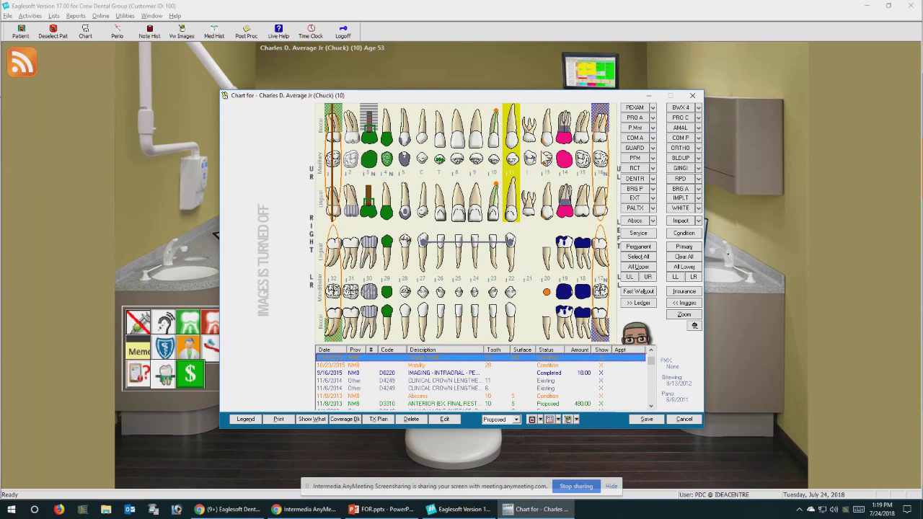
click(432, 374)
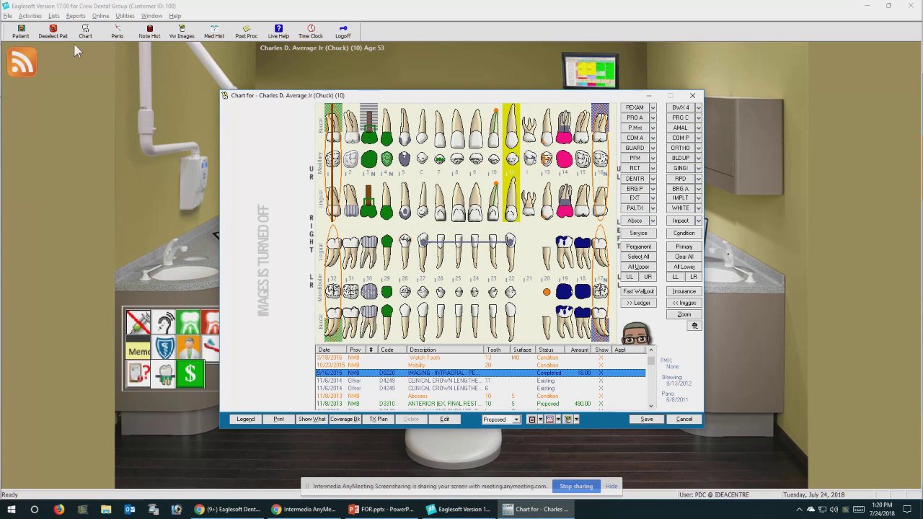
Review the chart status colors in the preferences alongside the patient's chart, then close the preferences without saving
click(7, 15)
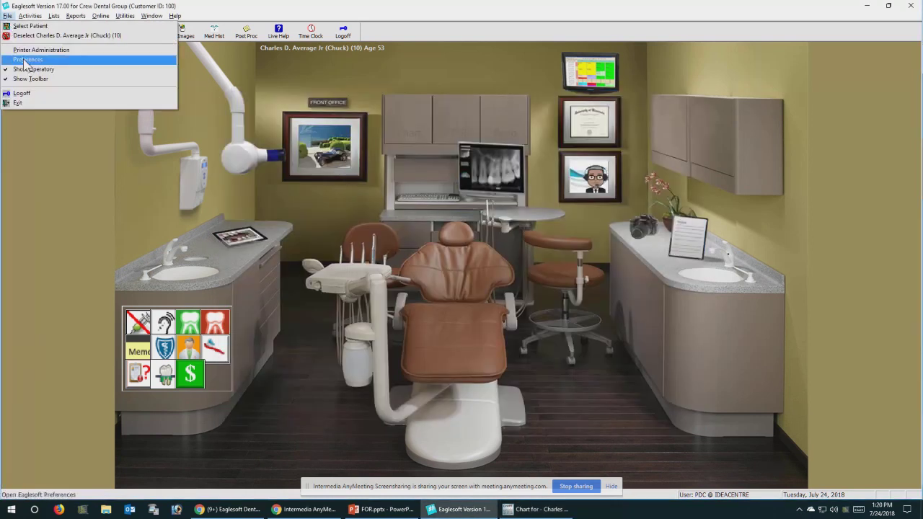
click(26, 60)
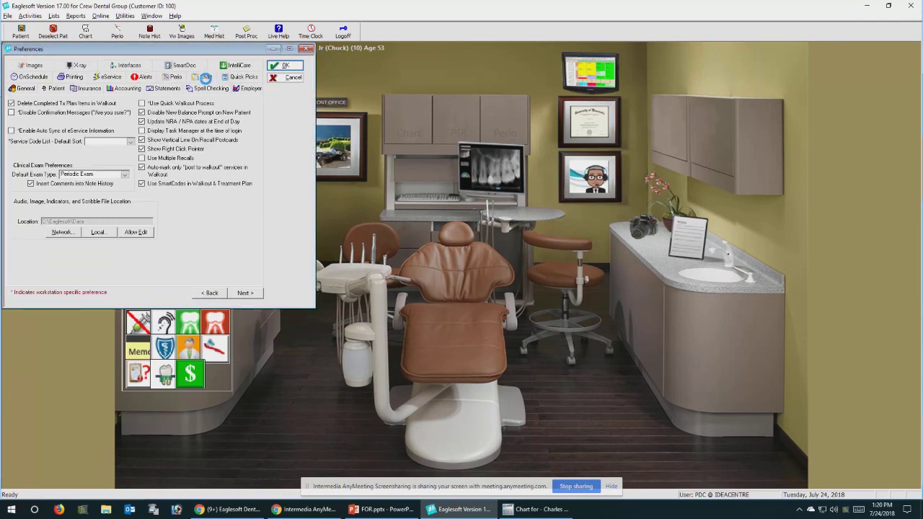
click(205, 77)
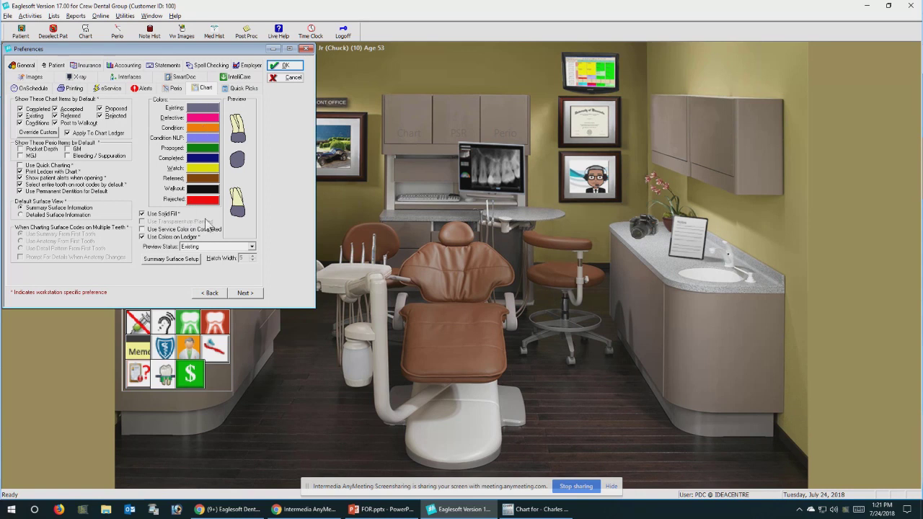
mouse_move(553, 516)
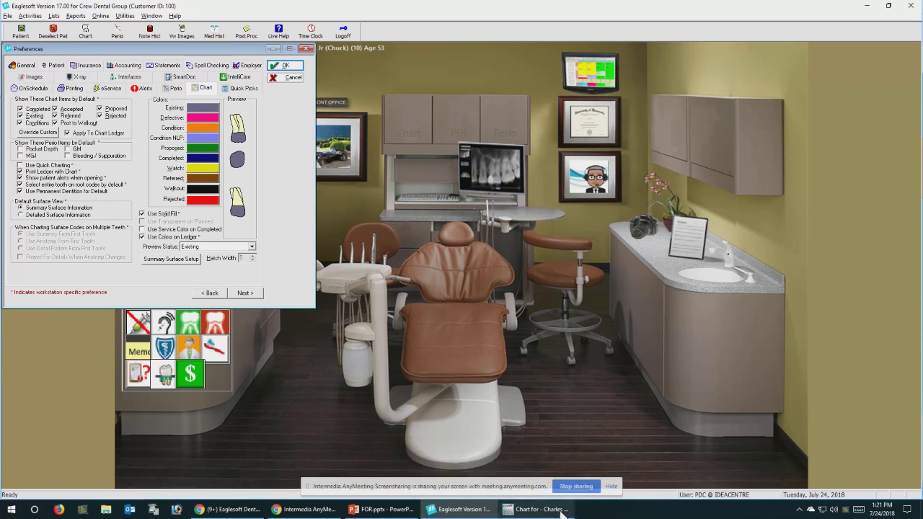
click(562, 512)
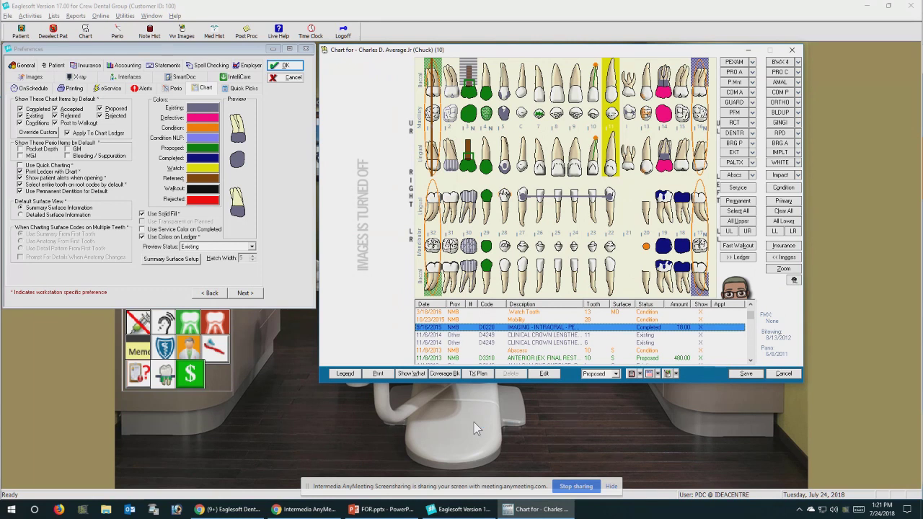
click(277, 80)
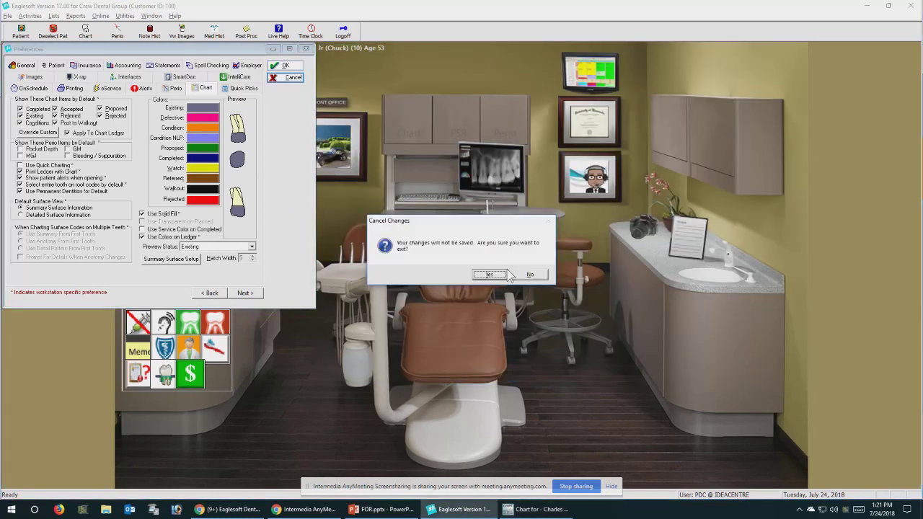
click(488, 274)
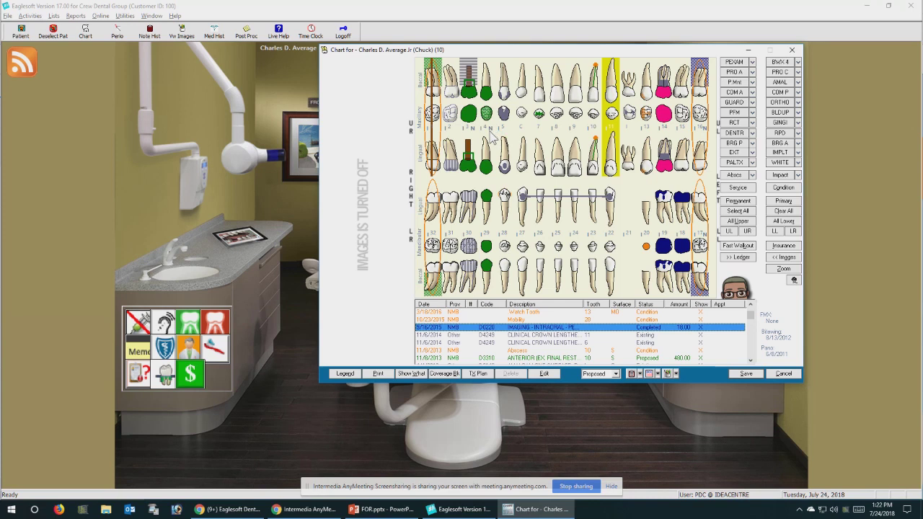
Save the pending chart changes while opening tooth 4's history, review its entries, and close the history
right_click(490, 137)
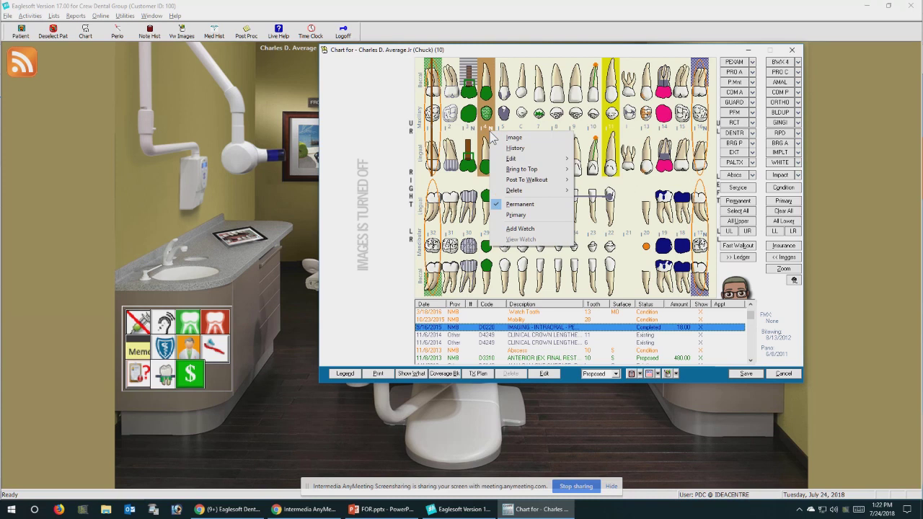
click(530, 148)
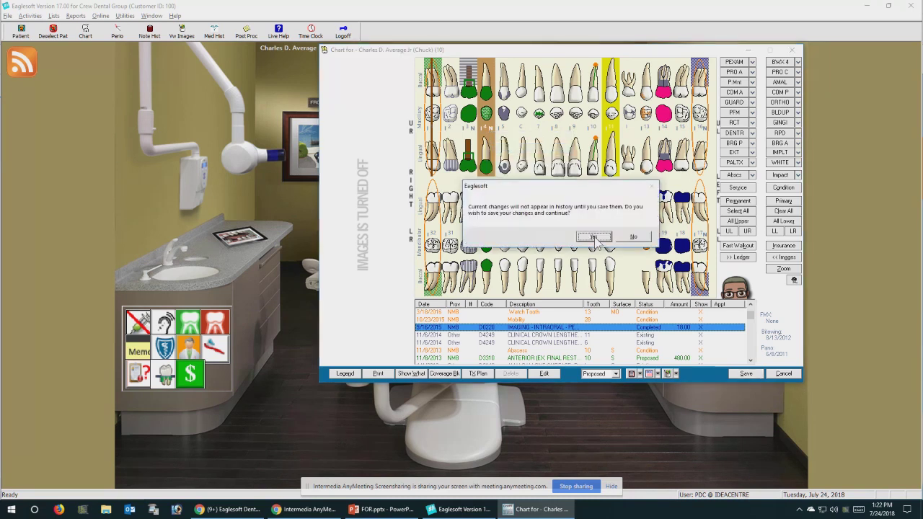
click(593, 237)
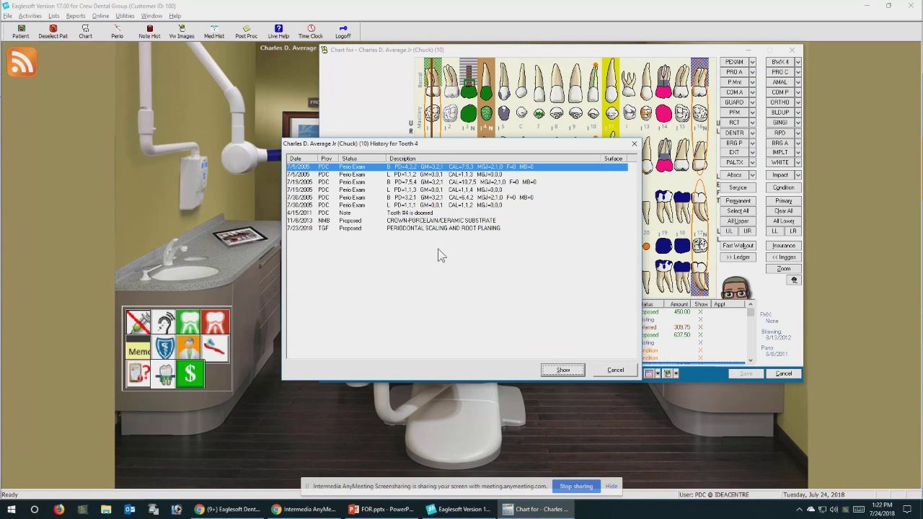
click(634, 145)
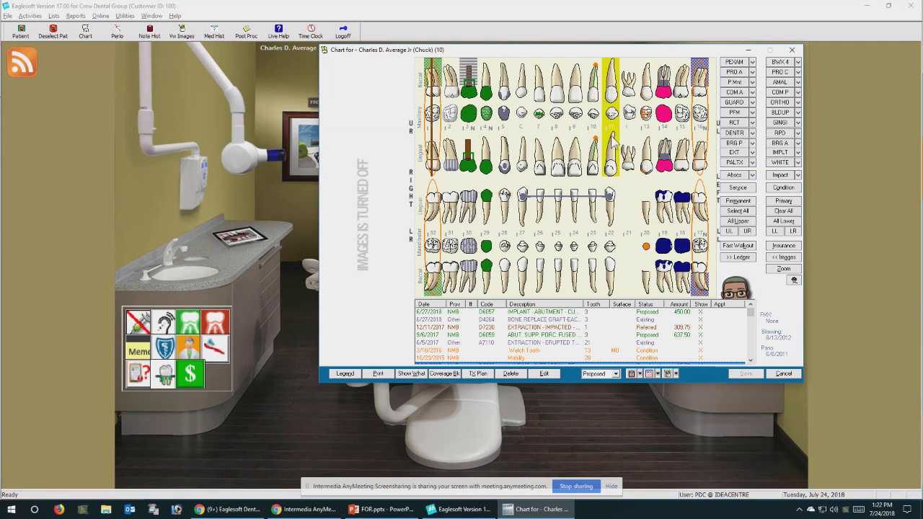
View the watch details on tooth 11 without changing them and remove the watch from that tooth
right_click(612, 142)
click(613, 118)
right_click(614, 120)
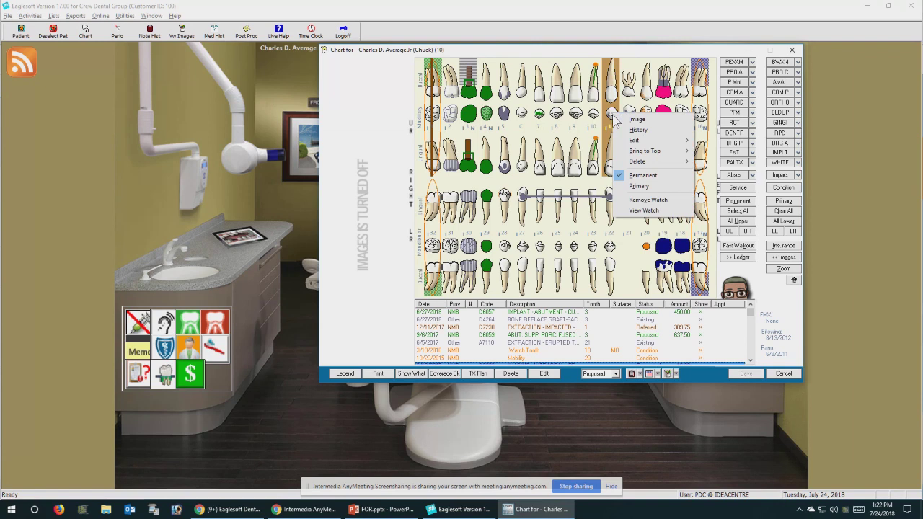
click(646, 210)
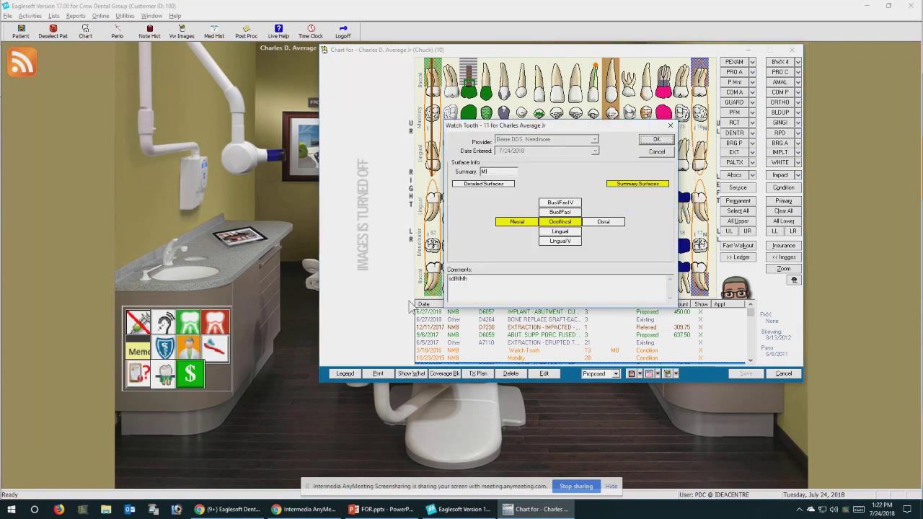
click(669, 151)
right_click(607, 124)
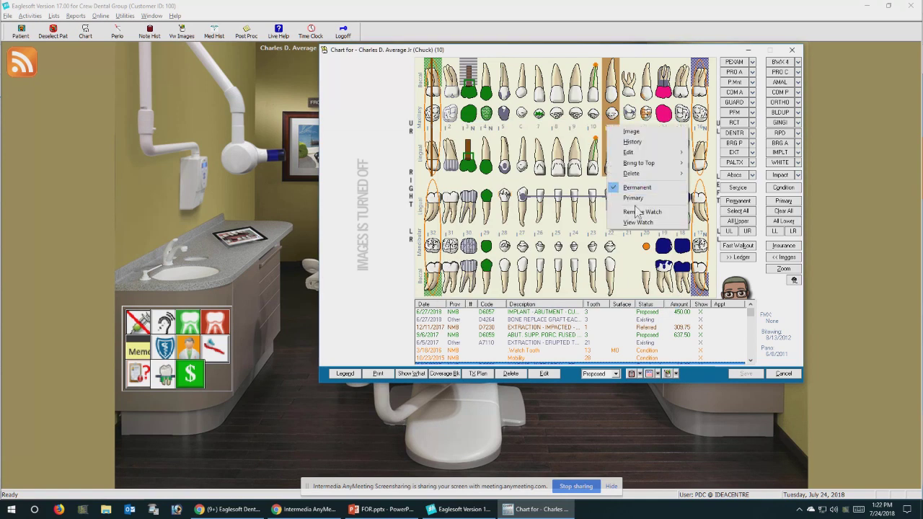
click(633, 213)
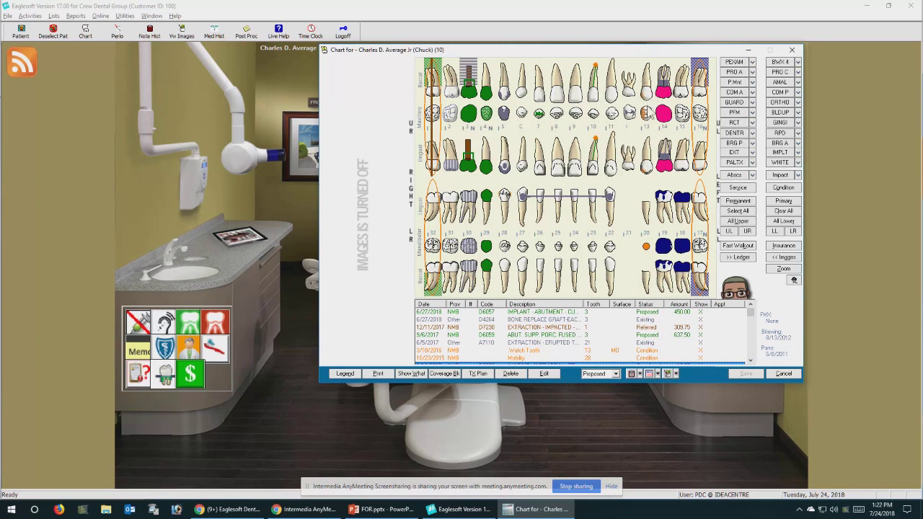
Review the Watch Tooth condition's settings and available draw types, then close it and the conditions list without saving
click(795, 189)
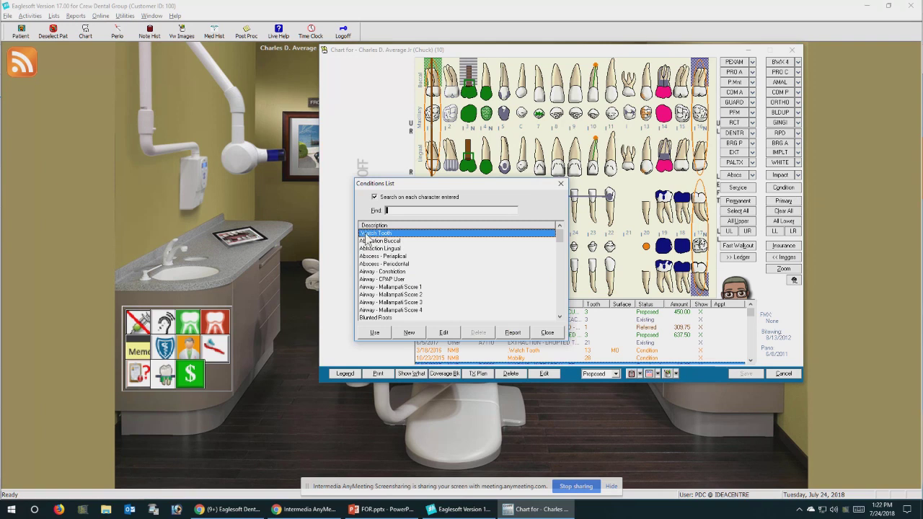
click(451, 334)
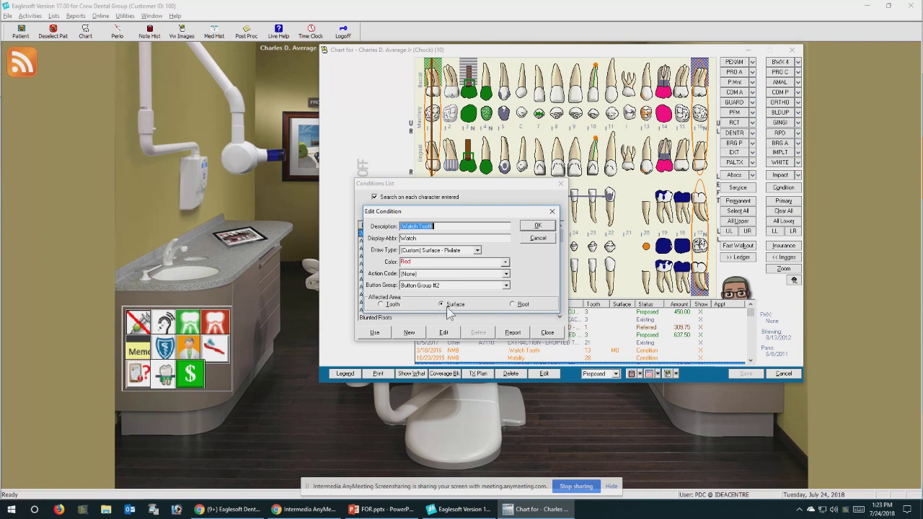
click(475, 250)
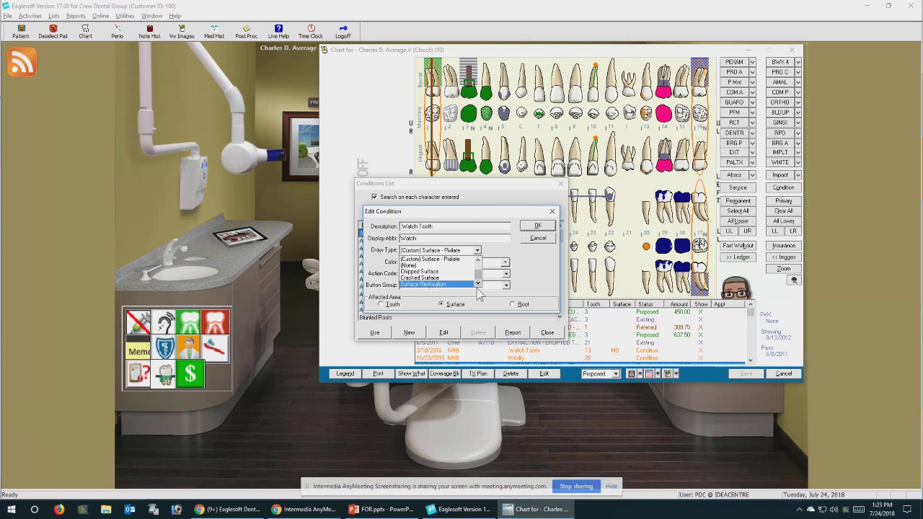
click(554, 265)
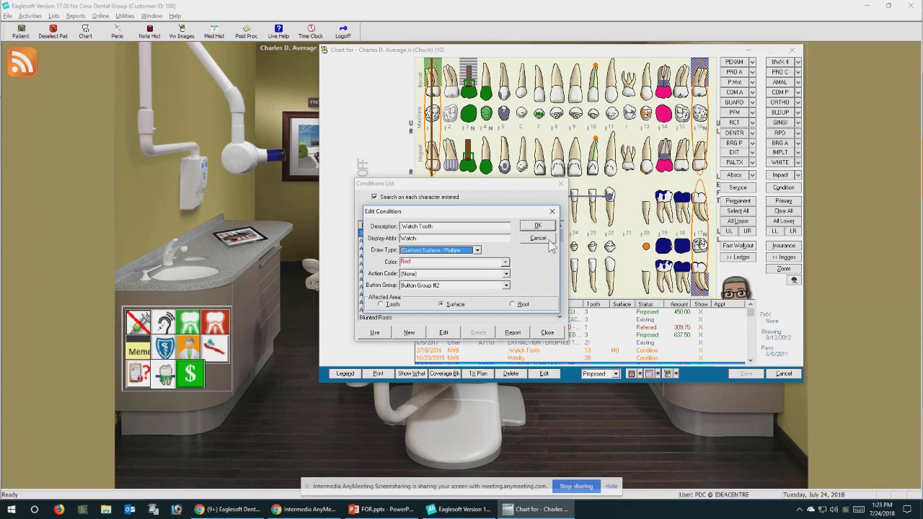
click(549, 241)
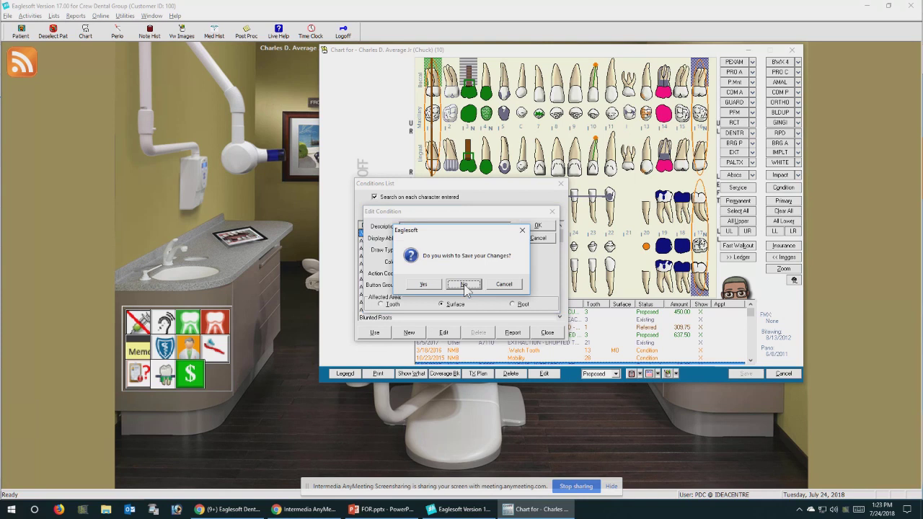
click(463, 285)
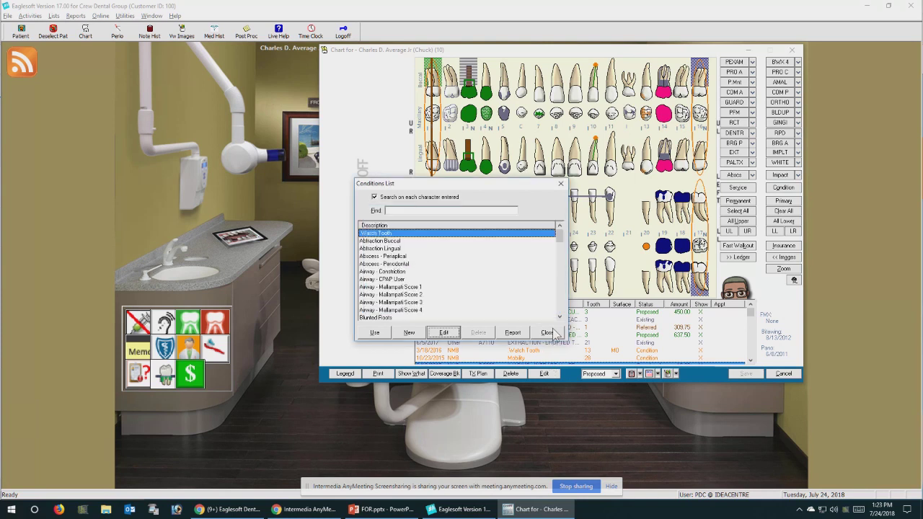
click(548, 332)
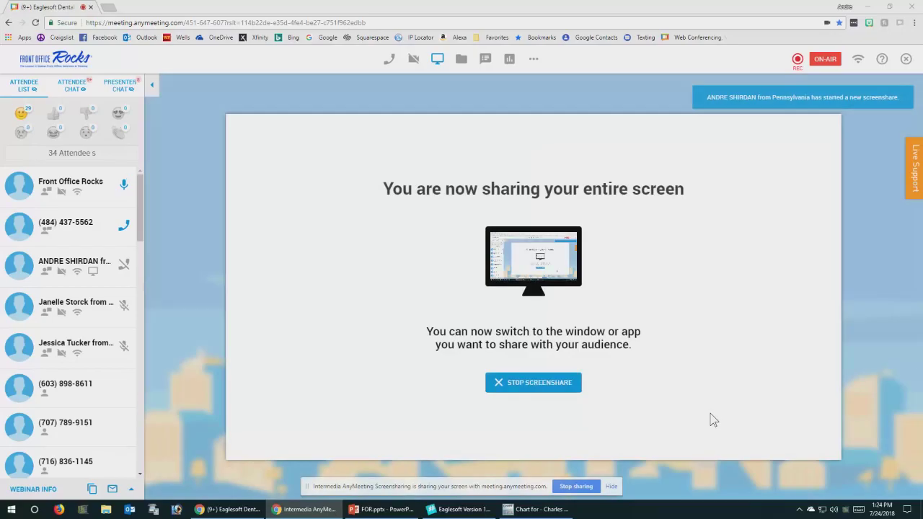
Switch to the PowerPoint slide summarizing the chart statuses, then return to the patient's chart in Eaglesoft
click(383, 509)
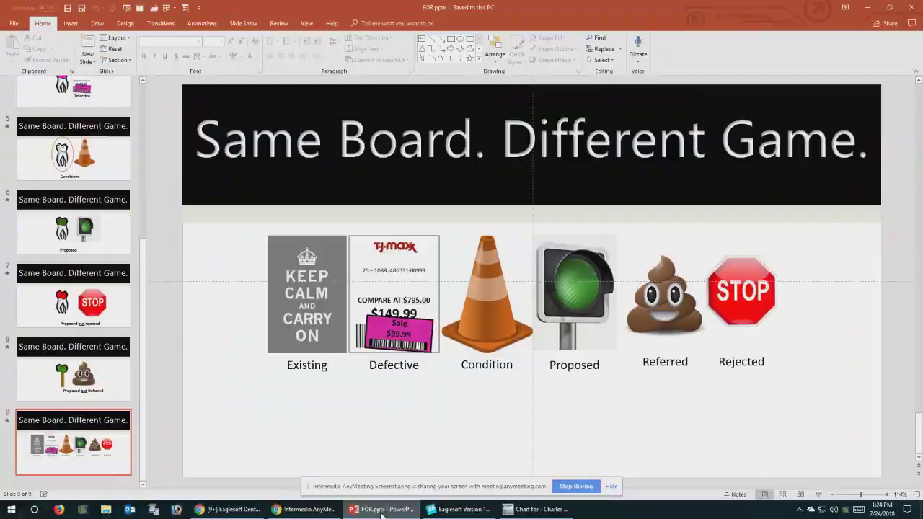
click(532, 509)
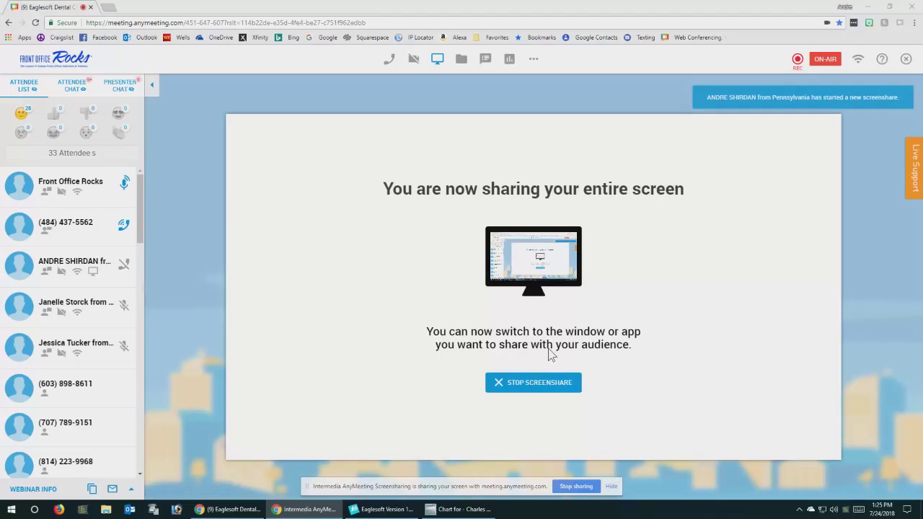
click(387, 509)
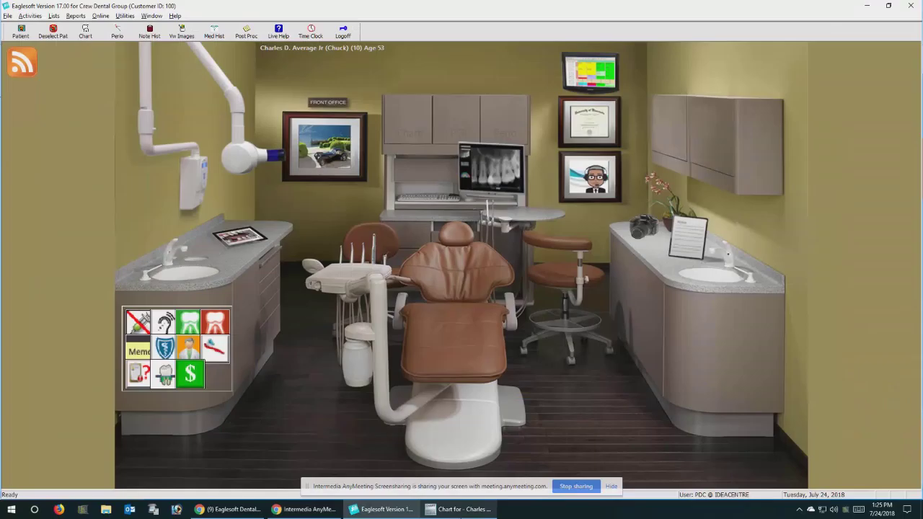
click(462, 513)
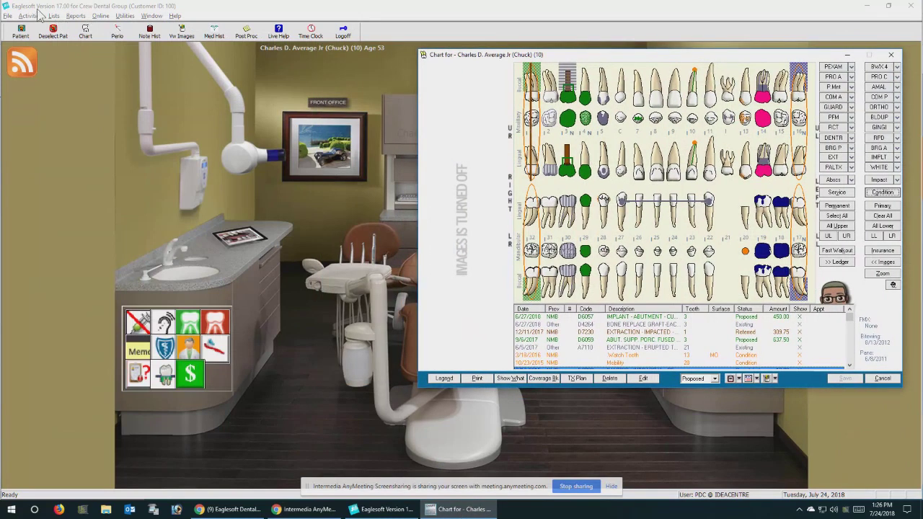
Create a new custom draw type based on the system Crown draw type
click(54, 16)
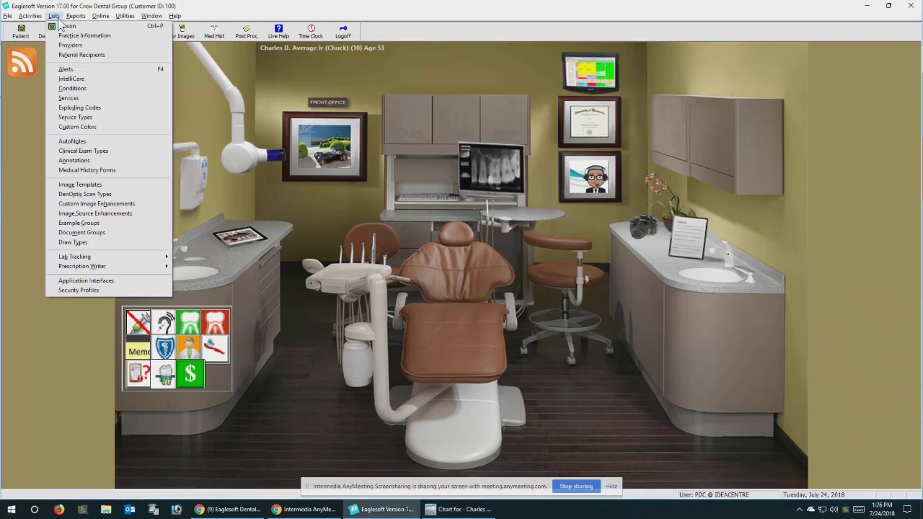
click(101, 243)
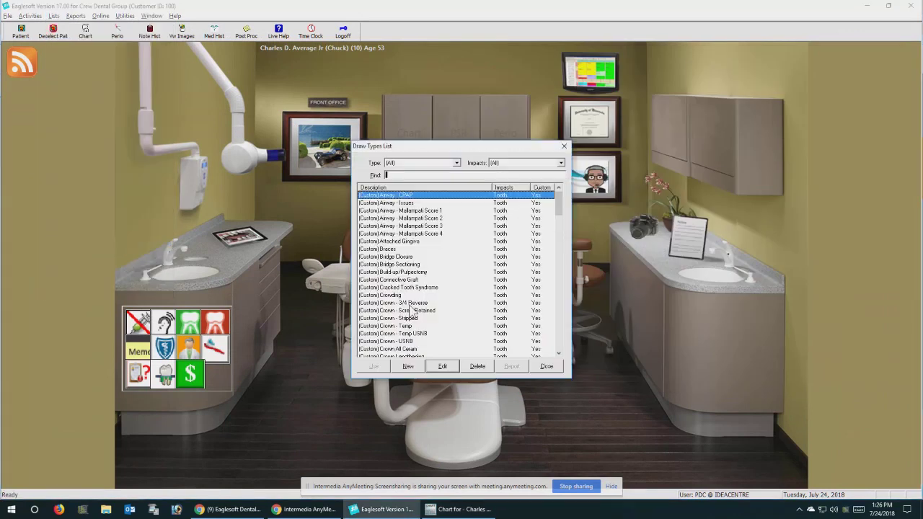
drag(555, 210, 561, 308)
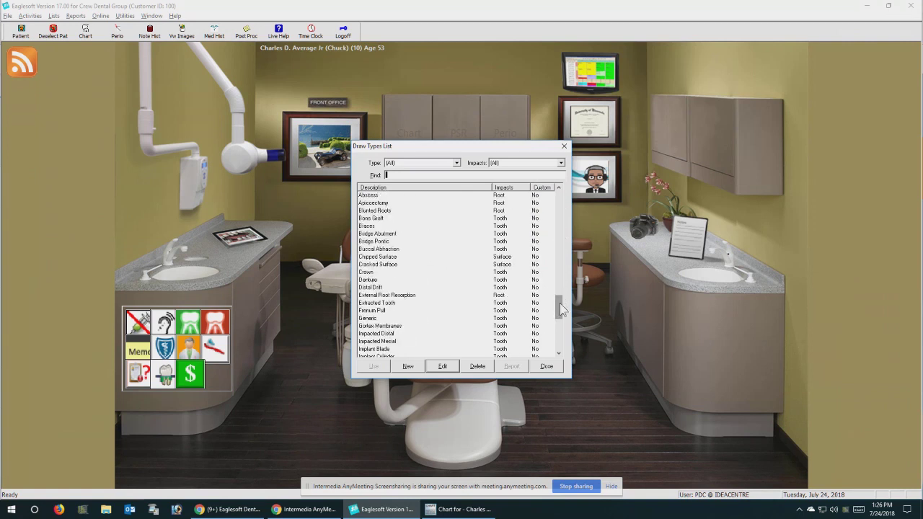
click(374, 274)
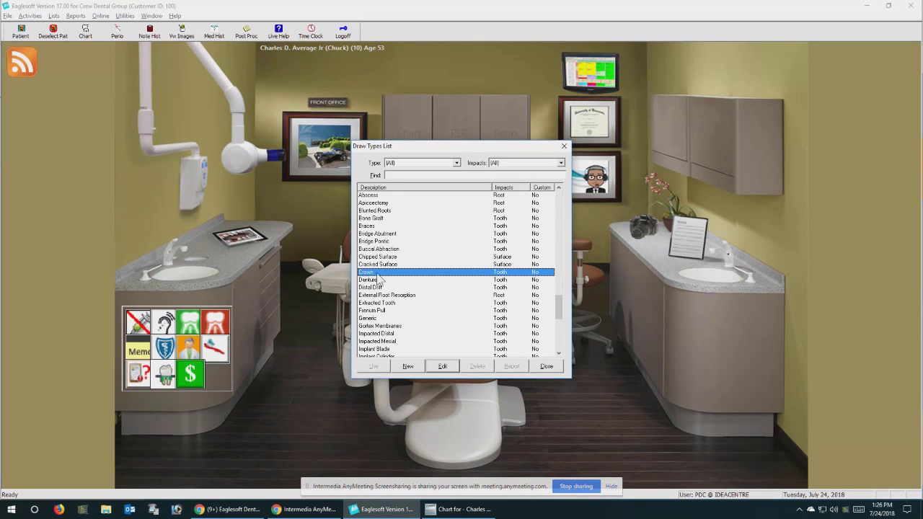
click(444, 367)
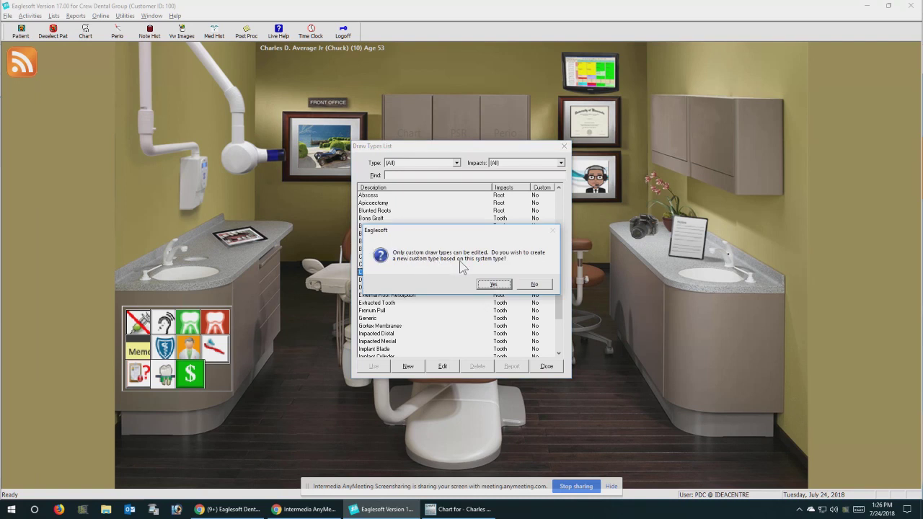
click(495, 285)
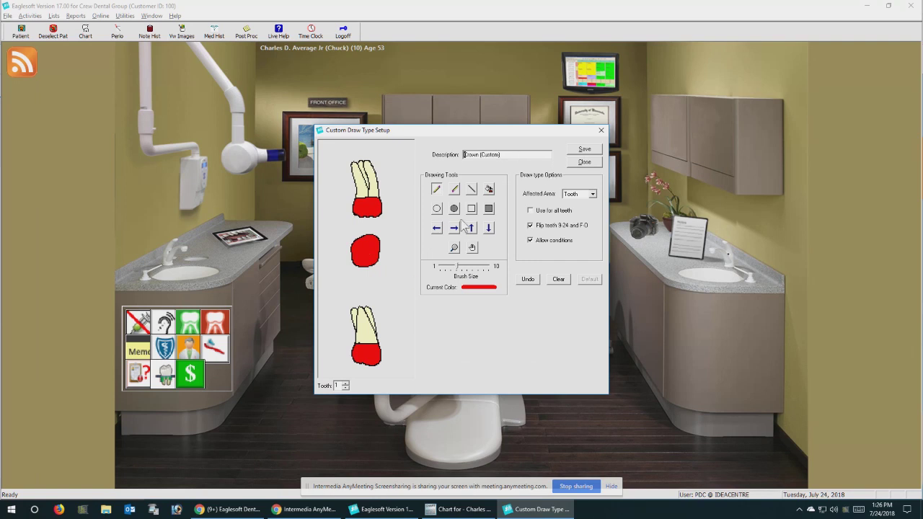
Reduce the brush size and draw horizontal white stripes across the red occlusal view of tooth 1
click(457, 191)
mouse_move(458, 268)
mouse_down()
mouse_move(440, 269)
mouse_move(448, 271)
mouse_up()
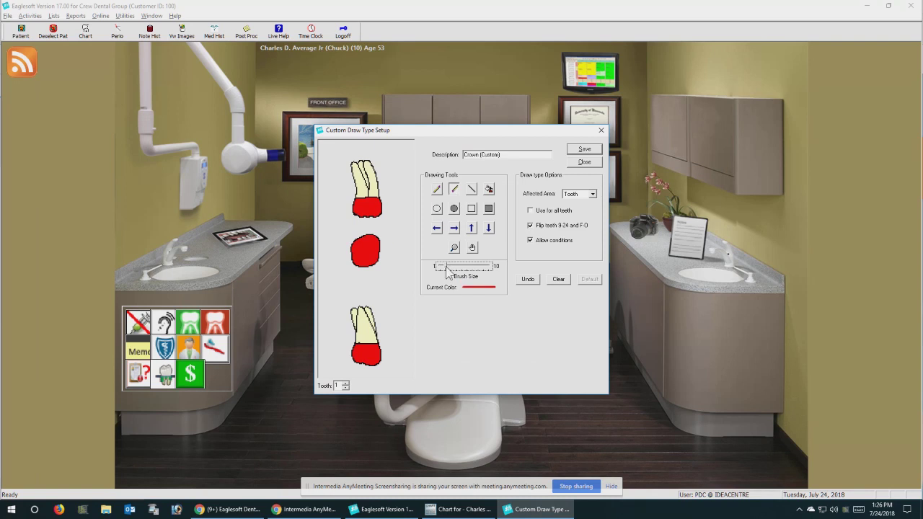
click(355, 249)
drag(349, 251, 380, 258)
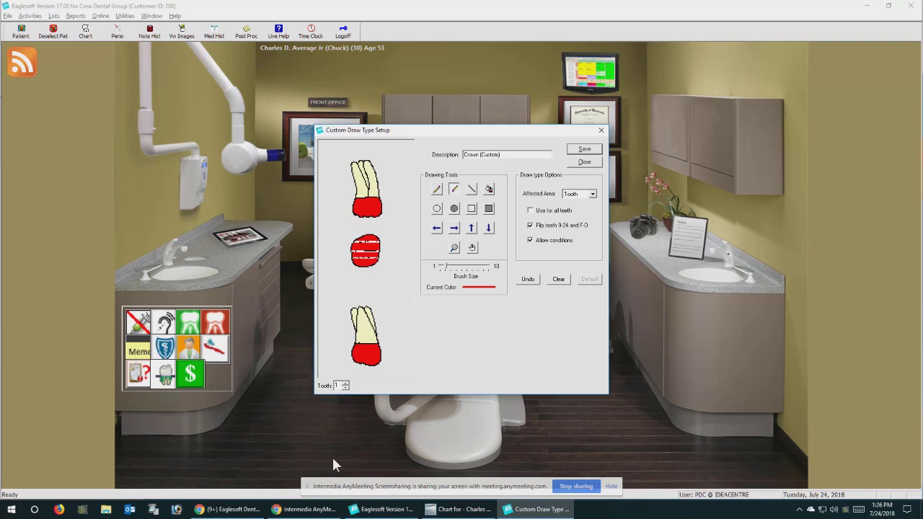
Draw horizontal white stripes across the red occlusal views of teeth 2 and 3 in the custom crown draw type
double_click(336, 386)
text(8)
text(2)
mouse_move(384, 246)
mouse_down()
mouse_move(347, 252)
mouse_move(399, 264)
mouse_up()
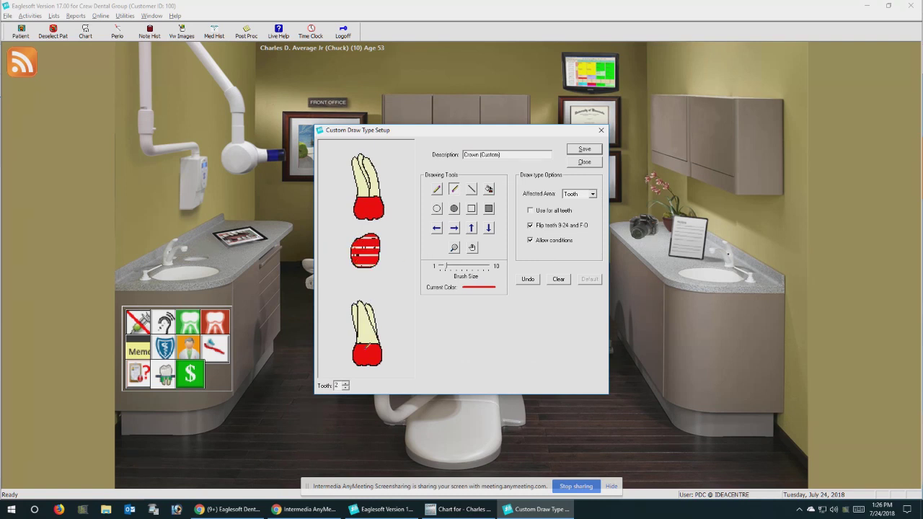
click(346, 383)
mouse_move(346, 238)
mouse_down()
mouse_move(399, 237)
mouse_move(415, 249)
mouse_up()
drag(345, 256, 404, 261)
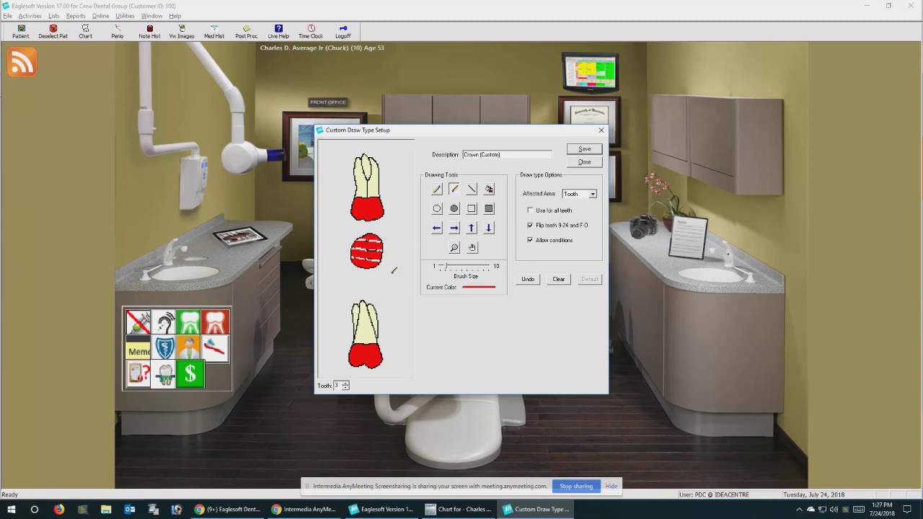
Browse the drawings of the remaining teeth up to tooth 26, then close the custom crown draw type without saving
click(346, 383)
click(345, 384)
click(346, 384)
click(345, 384)
click(345, 384)
click(345, 384)
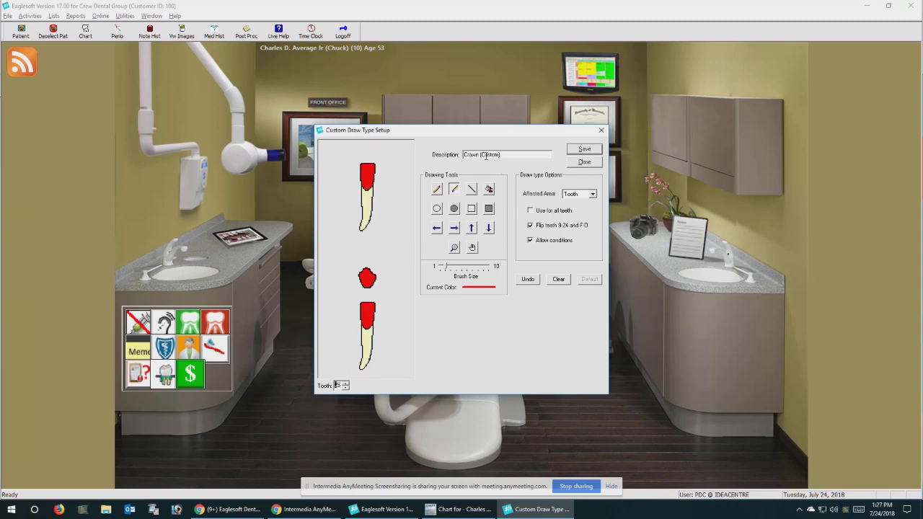
click(589, 167)
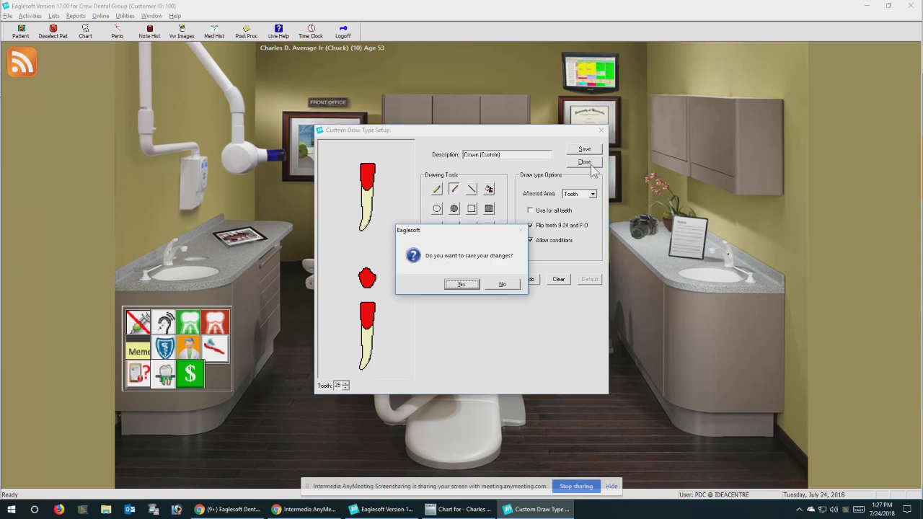
click(501, 284)
Find the existing "(Custom) Crown - Stripped" draw type in the list and open it for editing
scroll(470, 320, up, 5)
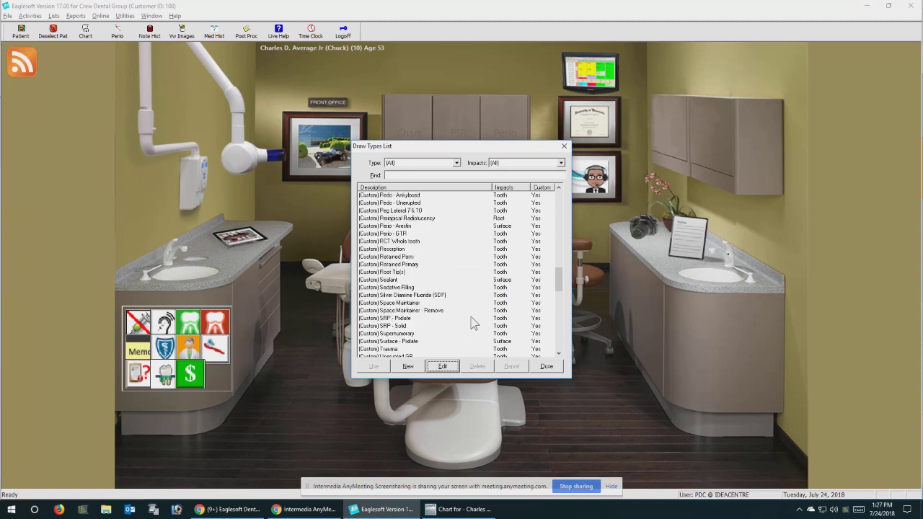
scroll(470, 322, down, 1)
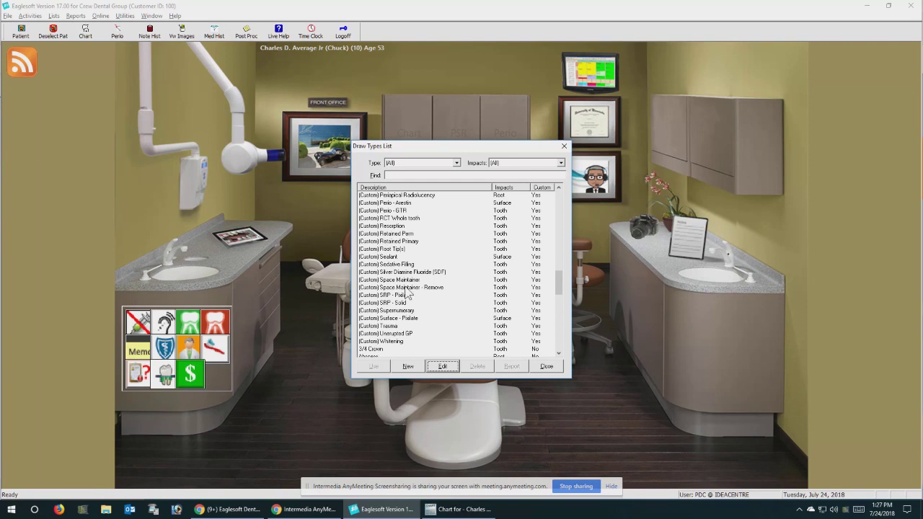
scroll(411, 294, up, 5)
scroll(415, 292, up, 8)
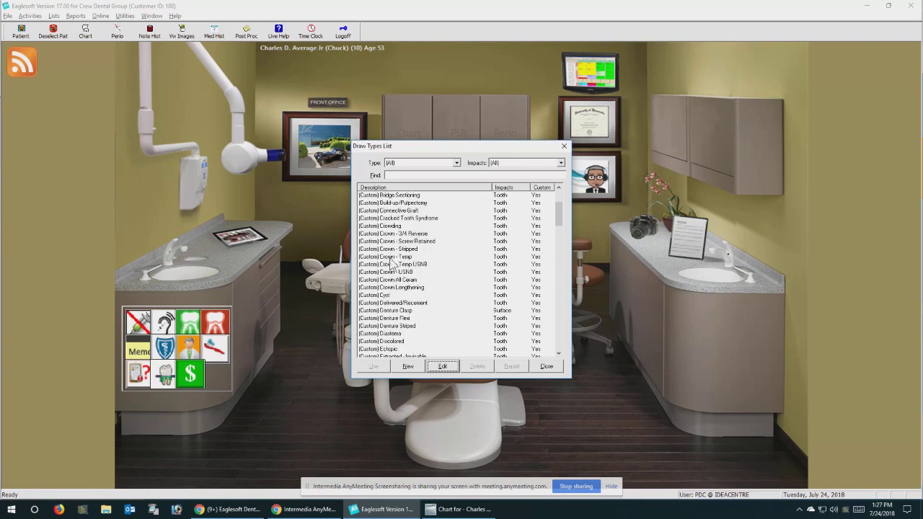
click(372, 250)
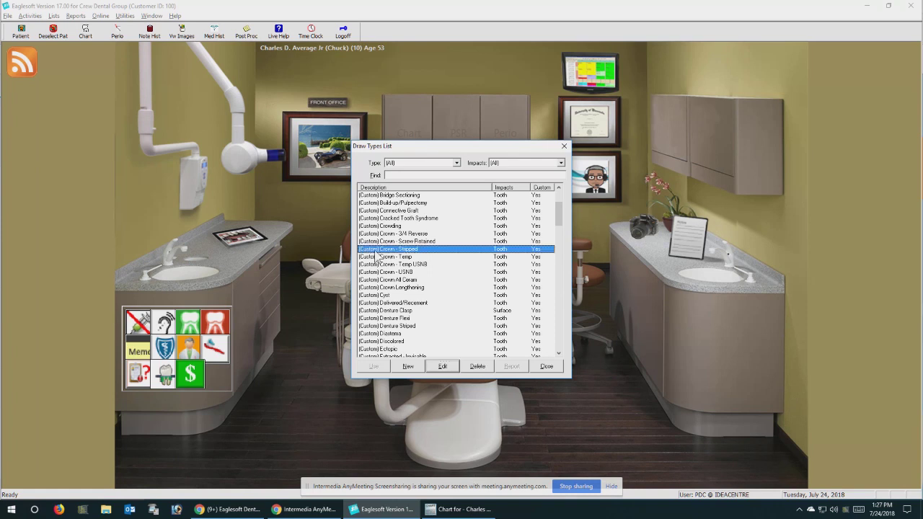
click(443, 366)
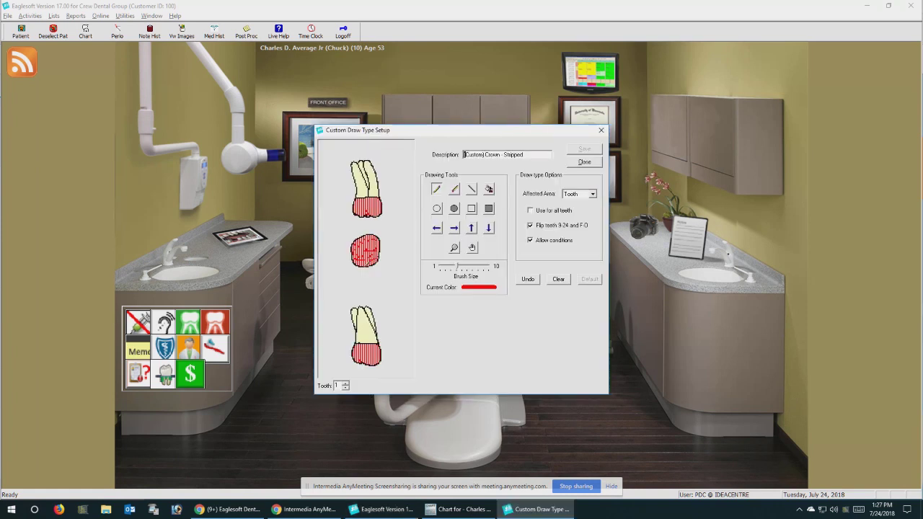
Review how the striped crown is drawn on successive teeth, then close the draw type and the draw types list
click(346, 384)
click(346, 384)
click(345, 383)
click(345, 384)
click(346, 384)
click(345, 383)
click(346, 384)
click(346, 384)
click(585, 162)
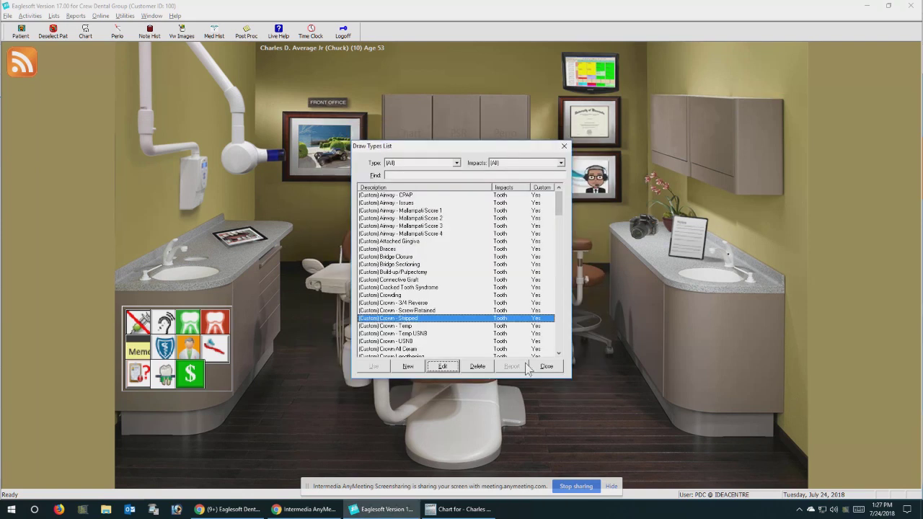
click(552, 366)
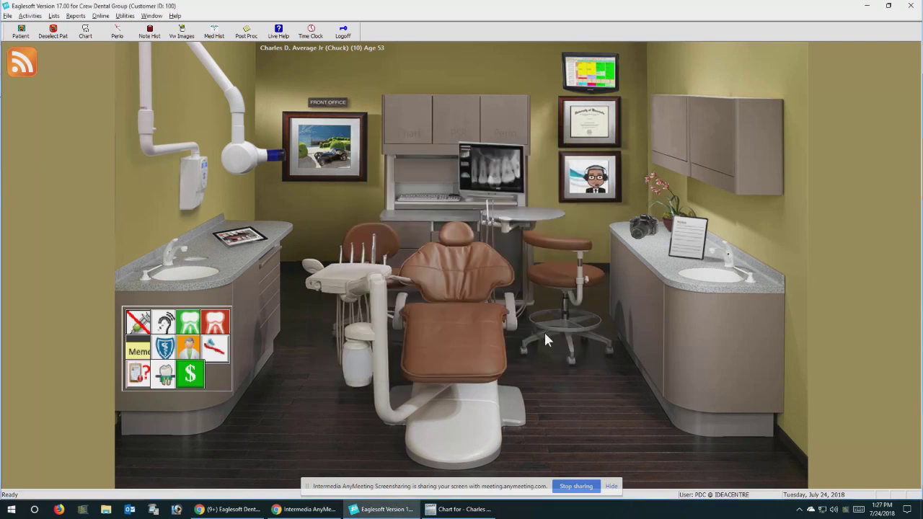
Bring up the patient's chart, then open the Chart preferences to view the status color settings
click(463, 509)
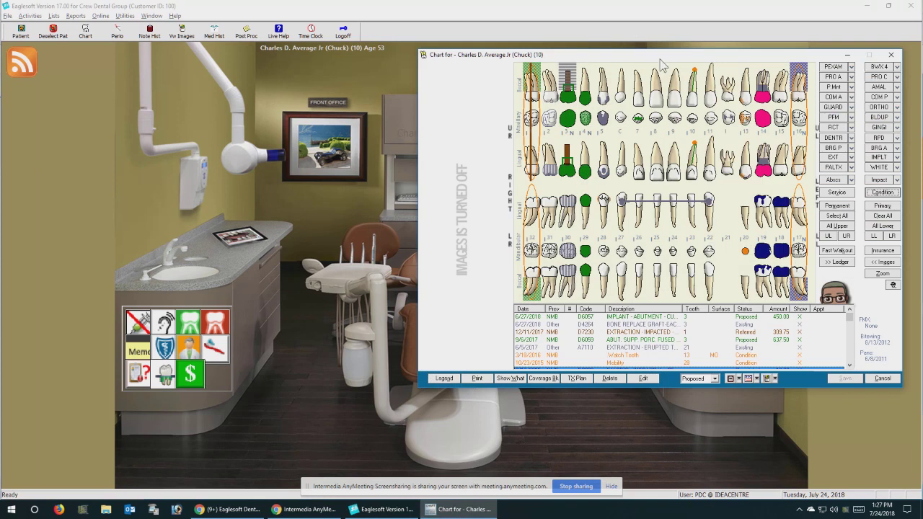
drag(660, 62, 429, 80)
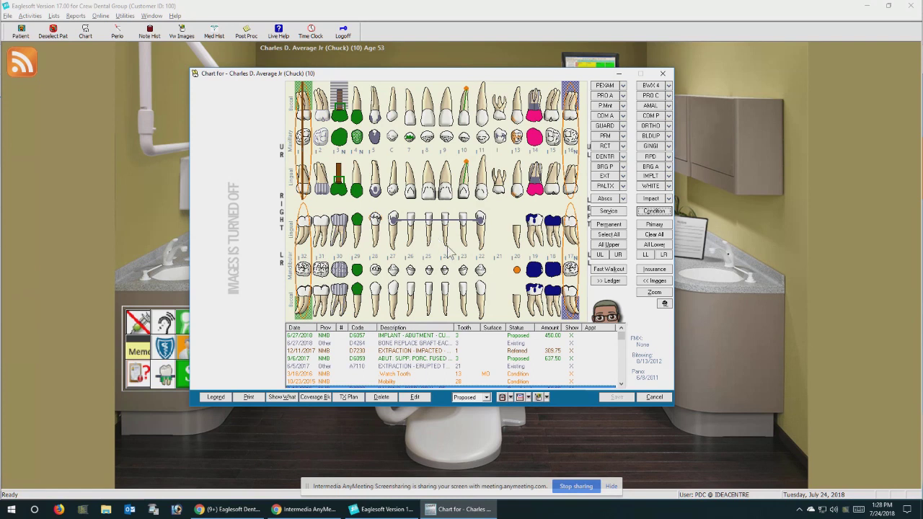
click(6, 16)
click(43, 54)
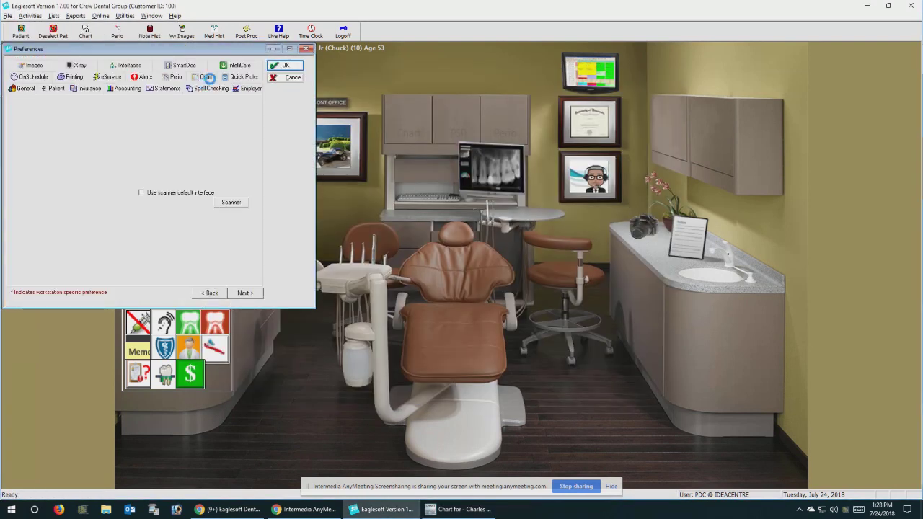
click(205, 77)
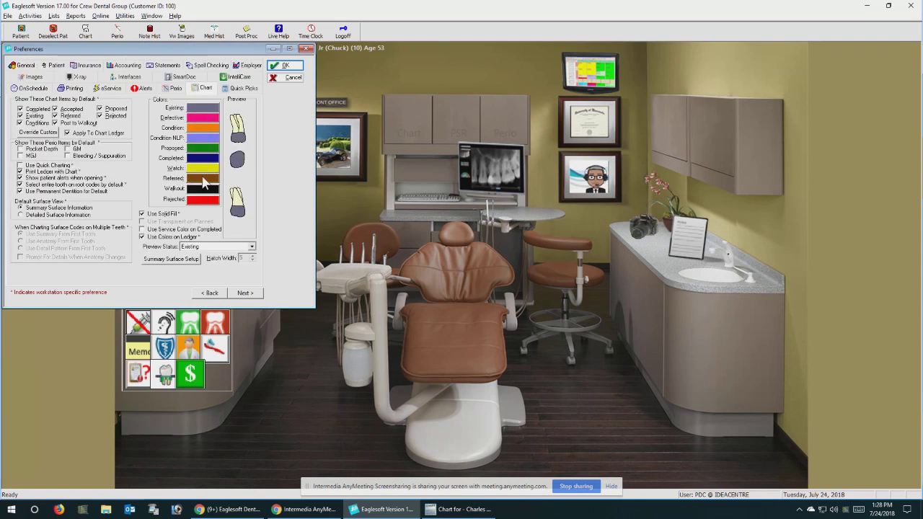
Change the charted patient to the one with chart ID Perio and place the chart beside the color preferences
click(472, 509)
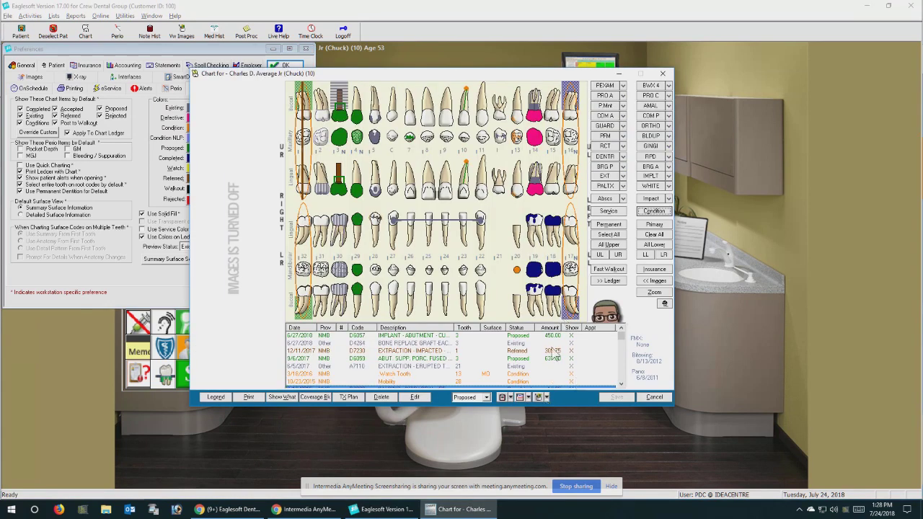
click(546, 397)
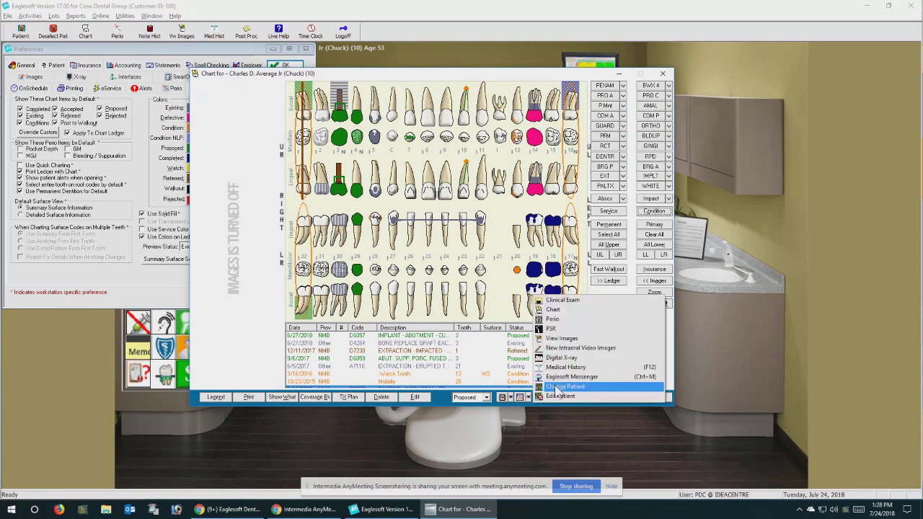
click(559, 387)
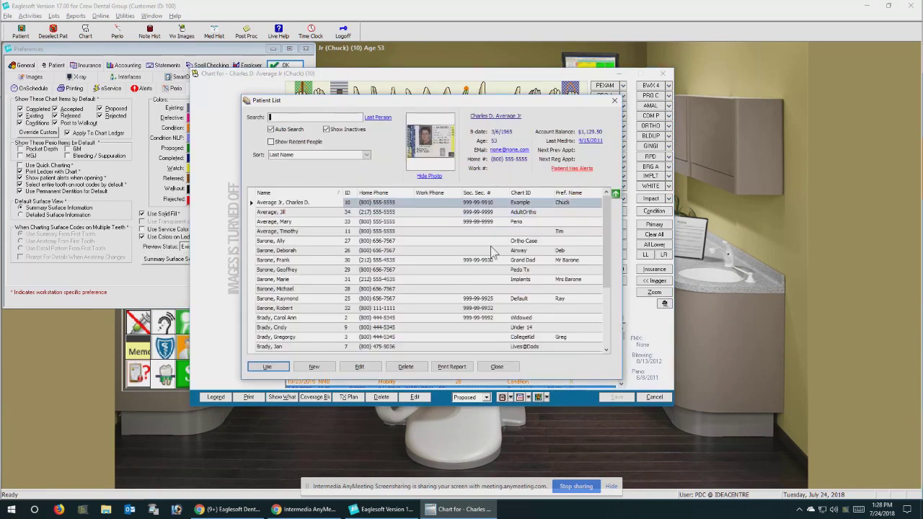
click(522, 222)
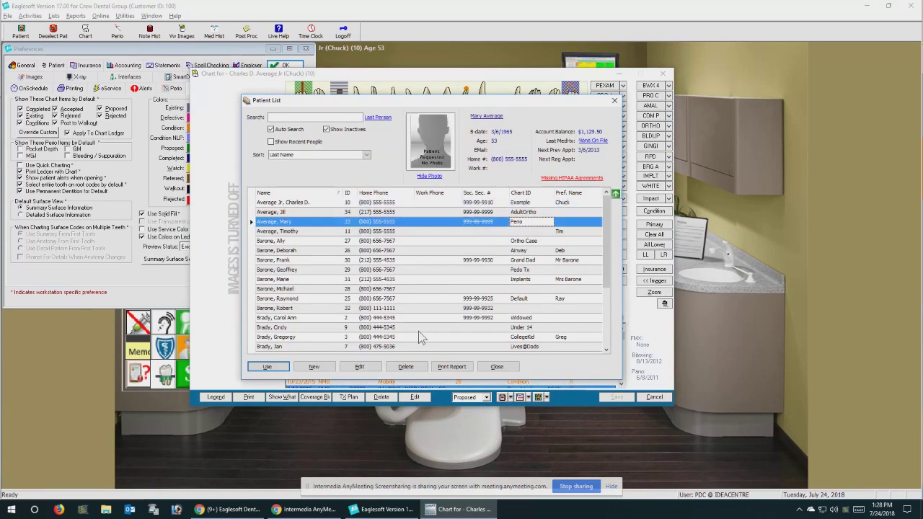
click(266, 367)
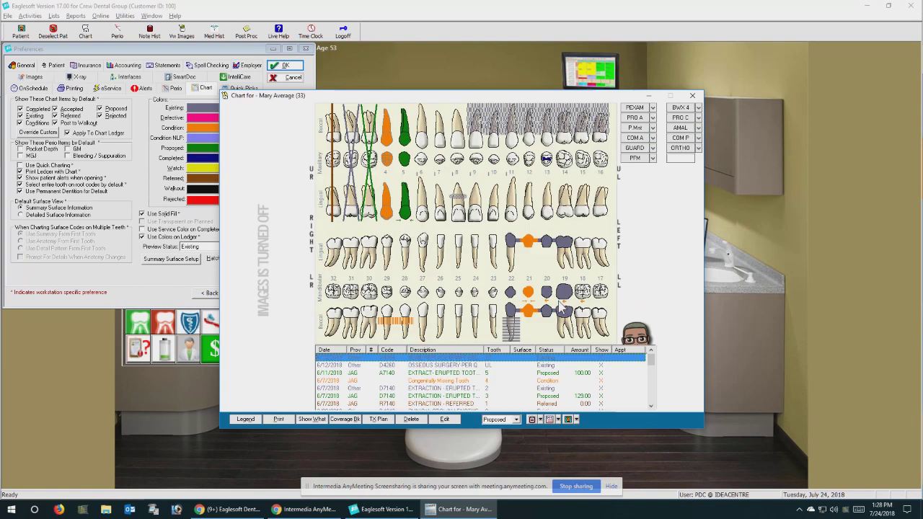
drag(431, 100, 541, 66)
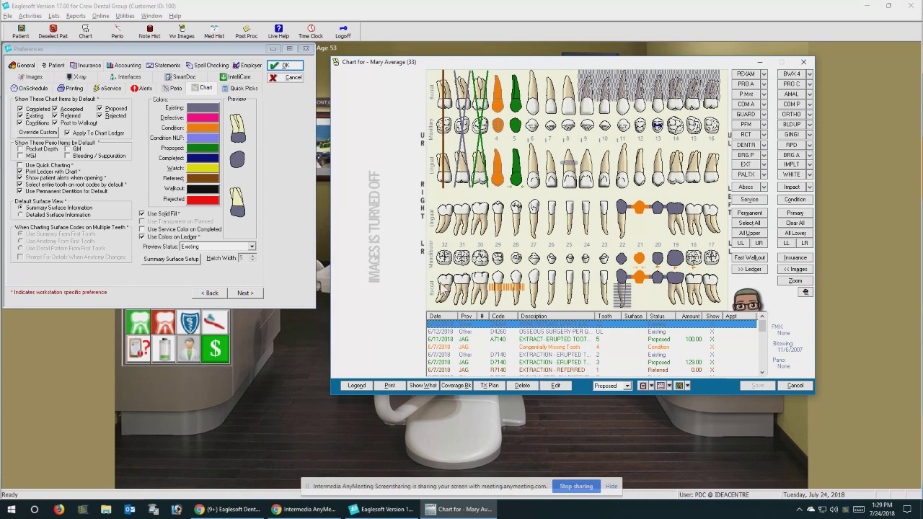
Hide tooth 32 and change the status of tooth 1's referred extraction R7140 to Existing
right_click(443, 257)
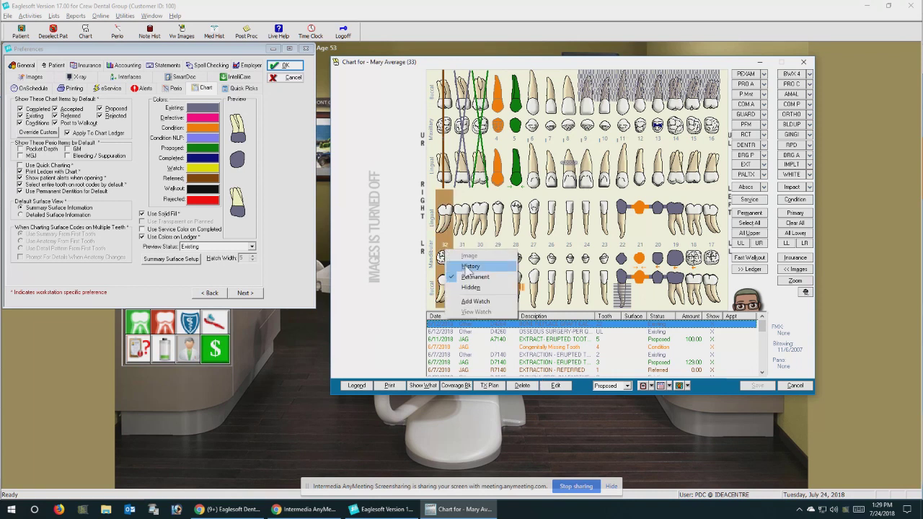
click(479, 292)
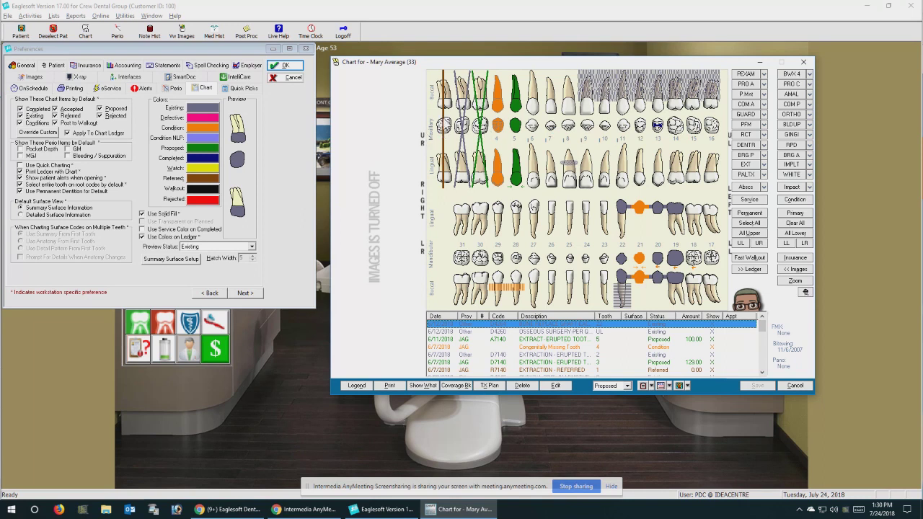
right_click(446, 120)
mouse_move(501, 147)
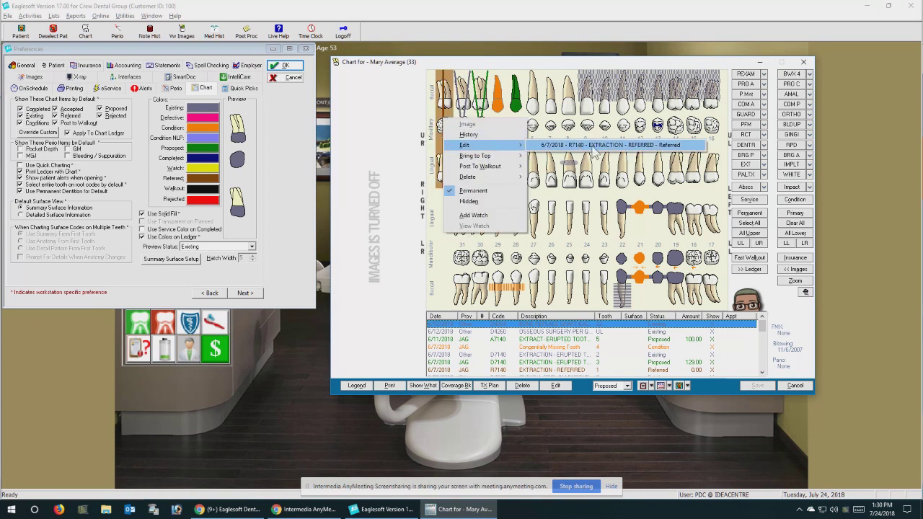
click(594, 146)
click(629, 130)
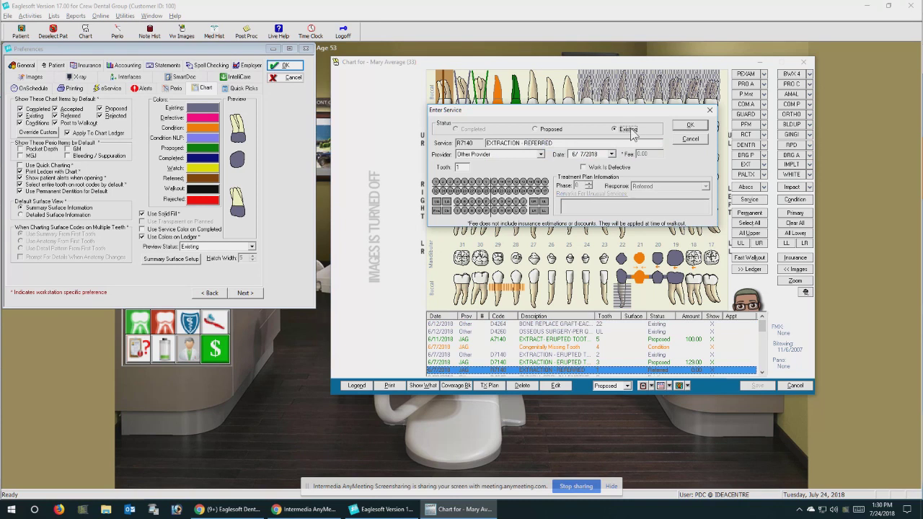
click(685, 126)
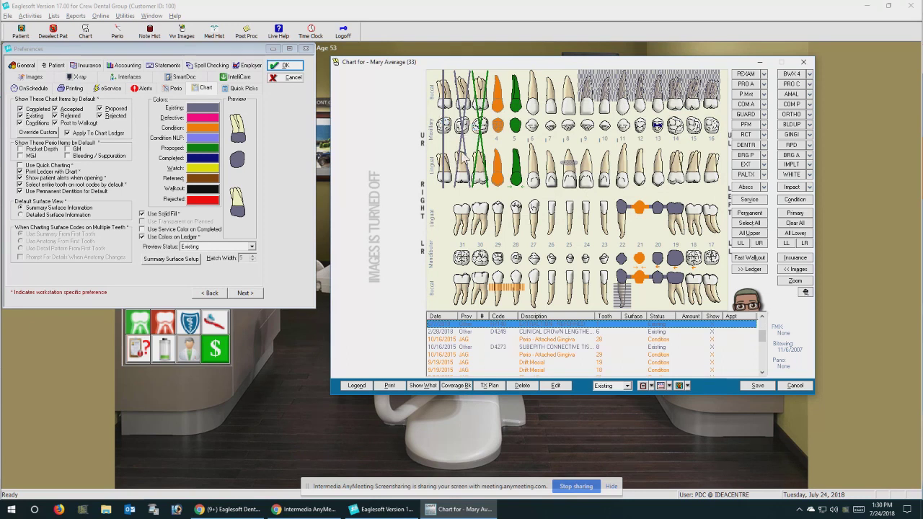
Change the patient back to the one with chart ID Example without saving the current chart's changes
click(688, 386)
click(426, 202)
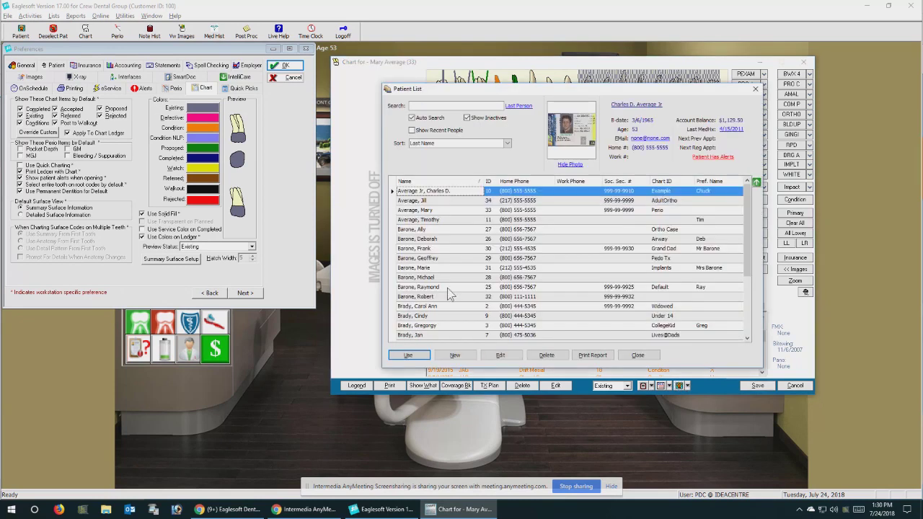
click(408, 355)
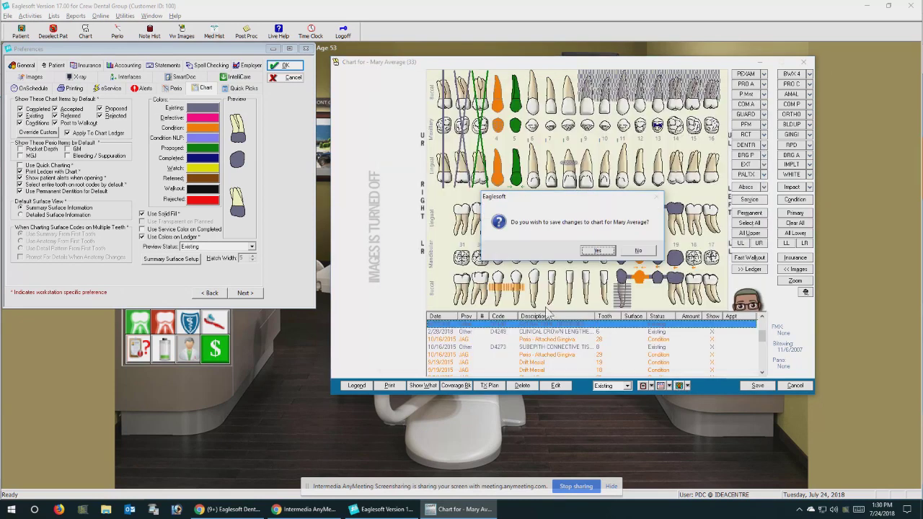
click(641, 251)
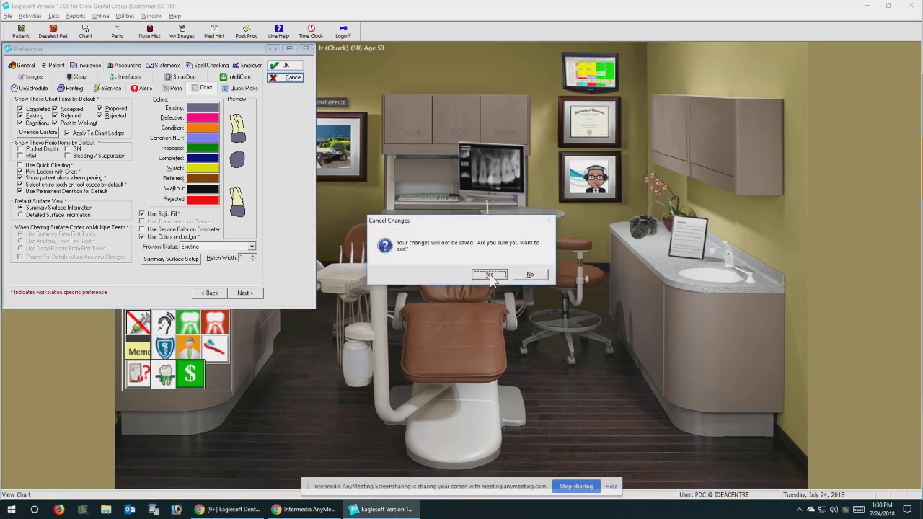
Reopen the patient's chart and close the preferences without saving changes
click(505, 271)
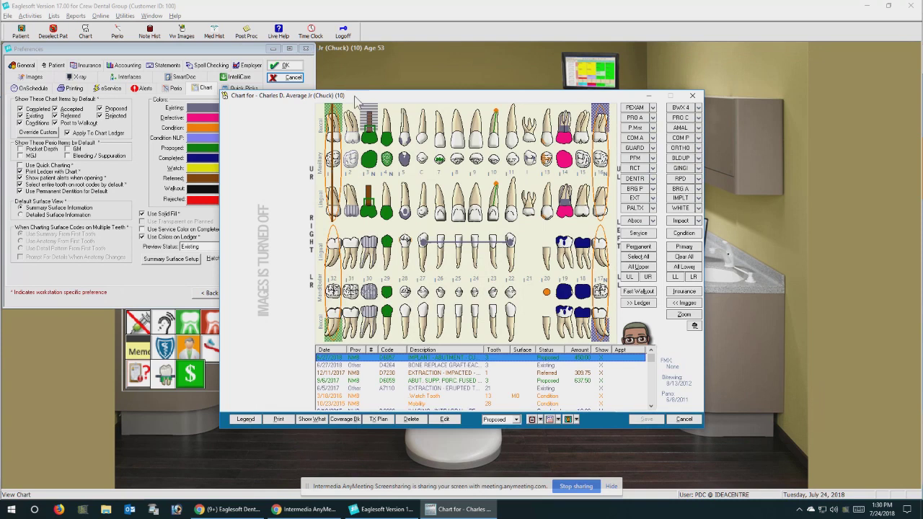
drag(354, 101, 613, 134)
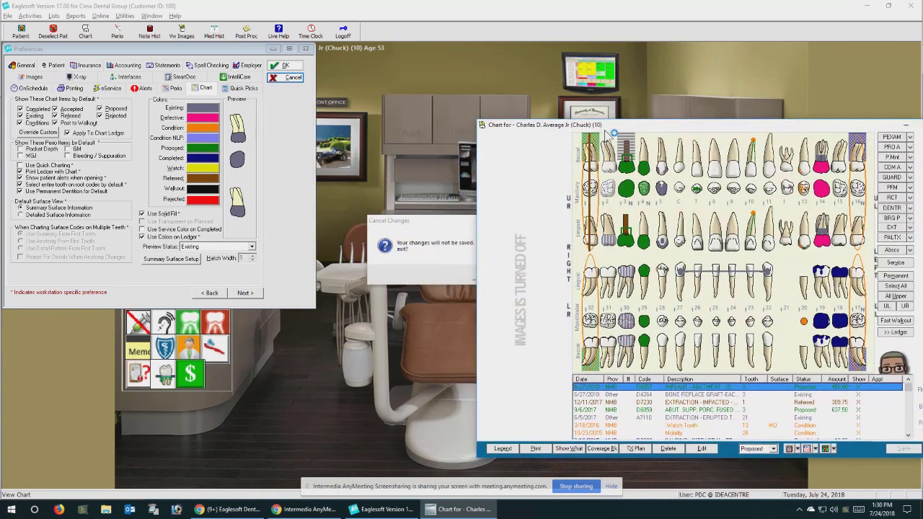
click(414, 226)
key(Return)
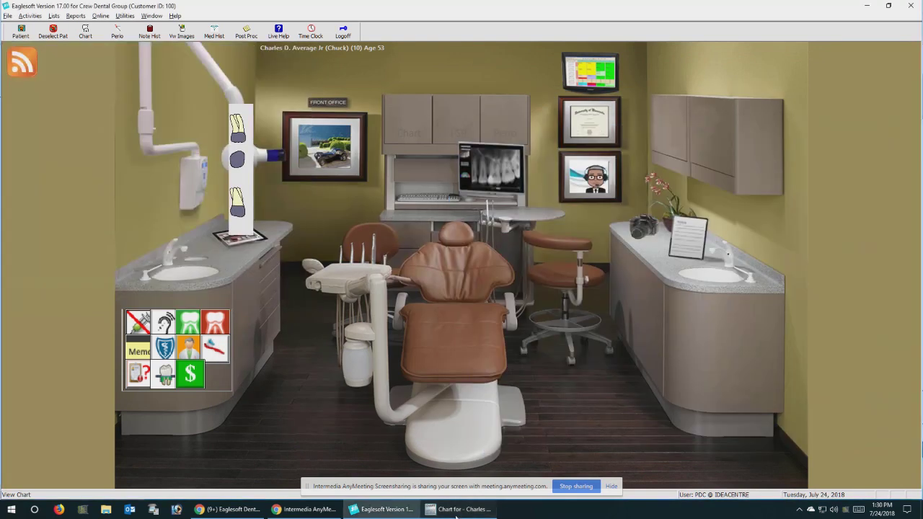
Show the patient's images alongside the chart and open the Implant Abutment Package Scan from 3/29/2011
drag(659, 129, 410, 86)
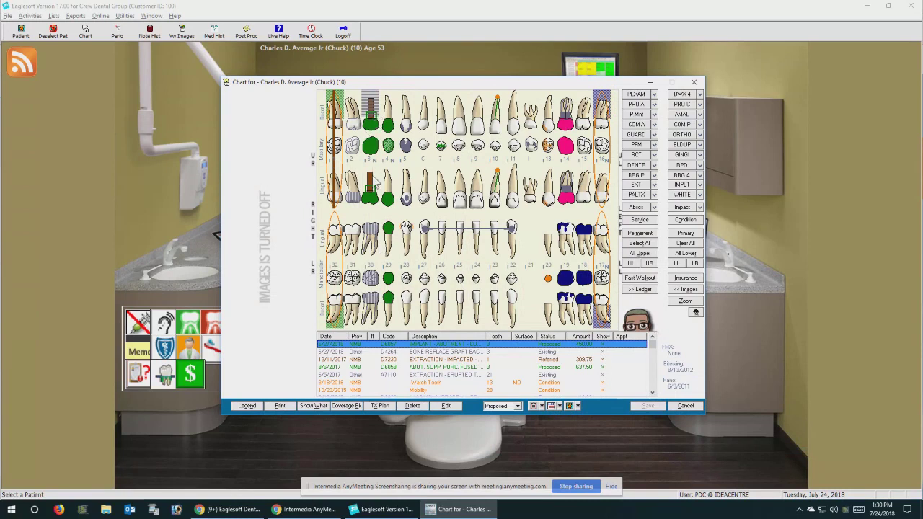
click(695, 289)
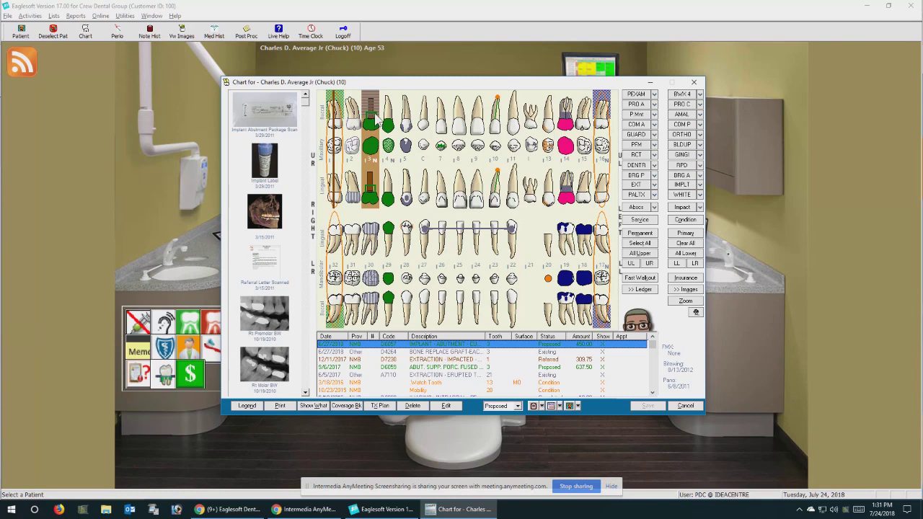
click(262, 119)
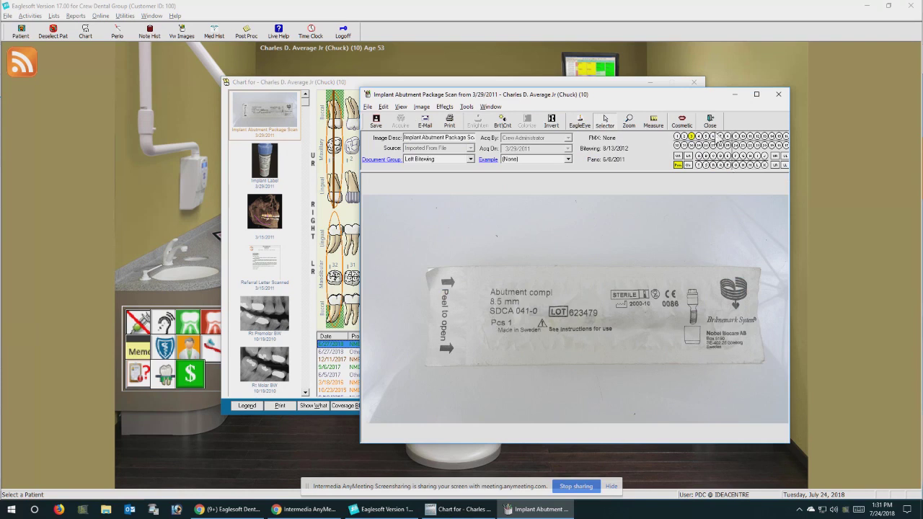
Close the package scan, view the Implant Label from 3/29/2011 and the Referral Letter Scanned from 3/15/2011, and close both
click(710, 120)
double_click(267, 168)
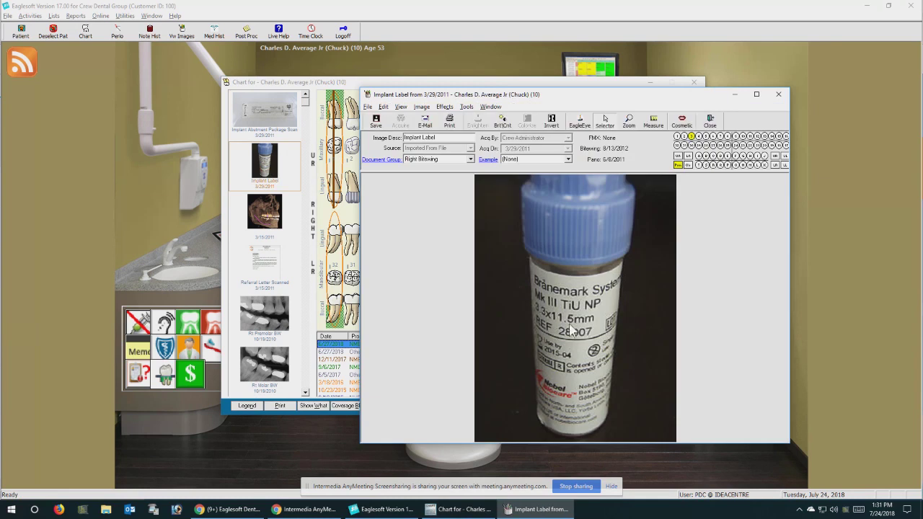
click(711, 121)
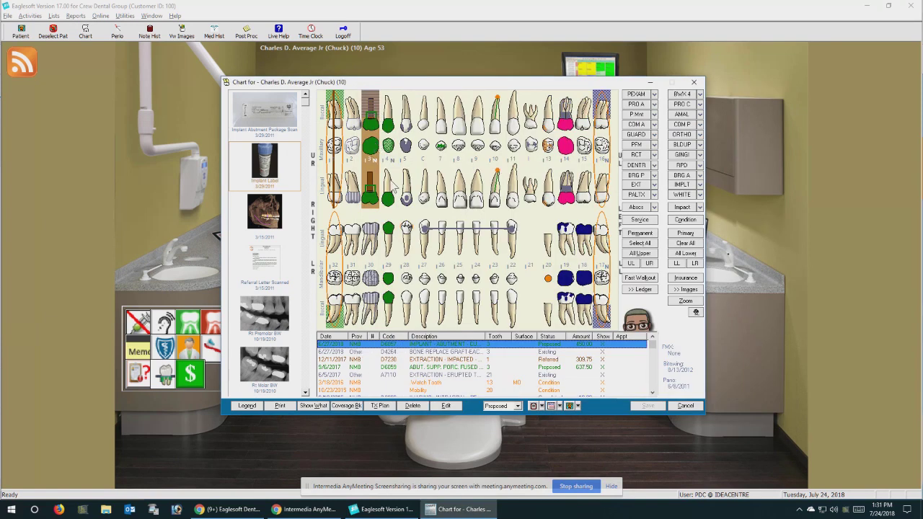
double_click(273, 271)
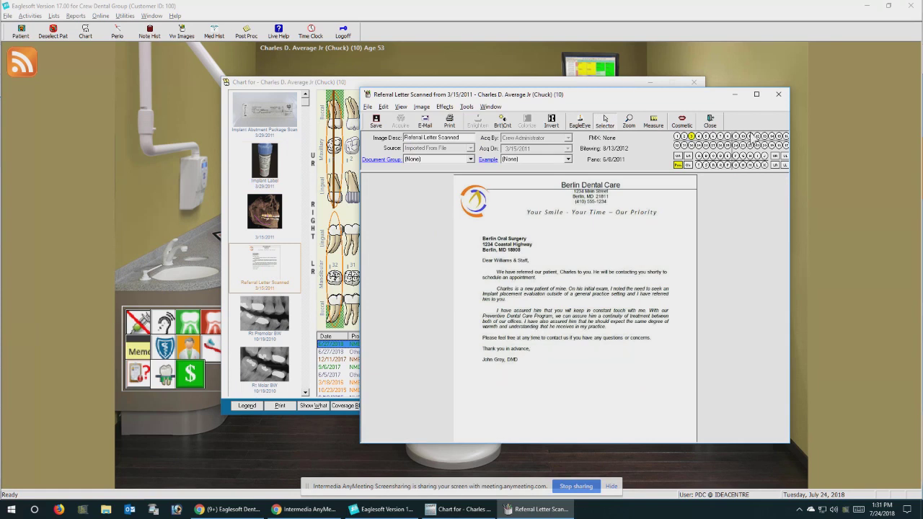
click(780, 95)
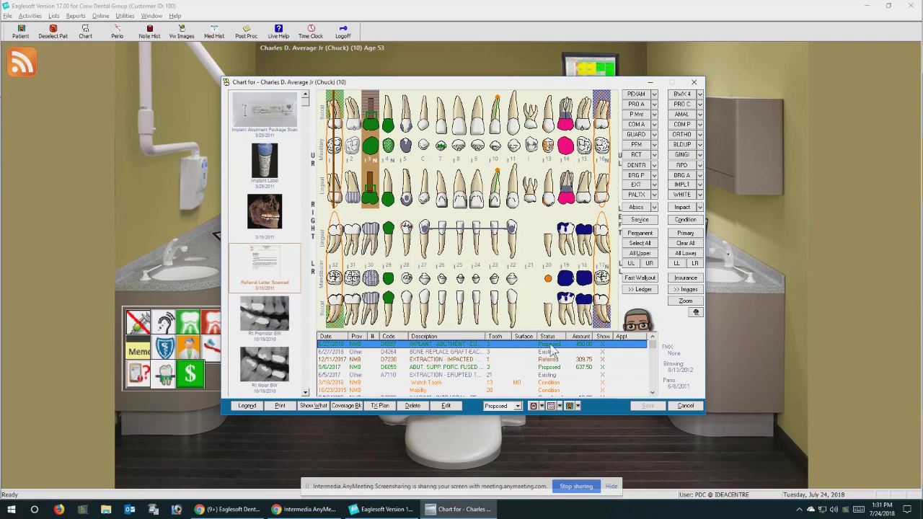
Open the patient's images from the chart, start a new Panoramic exam and show the acquisition sources for its image slot
click(577, 406)
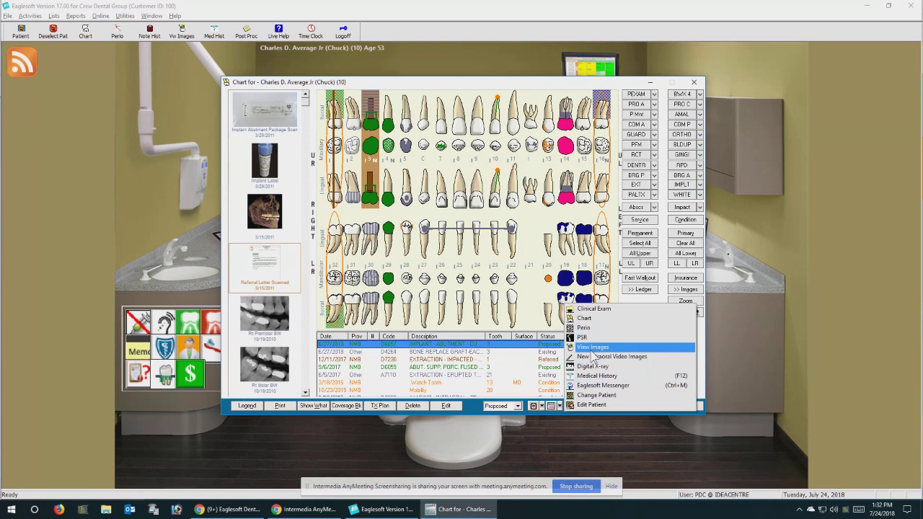
click(593, 352)
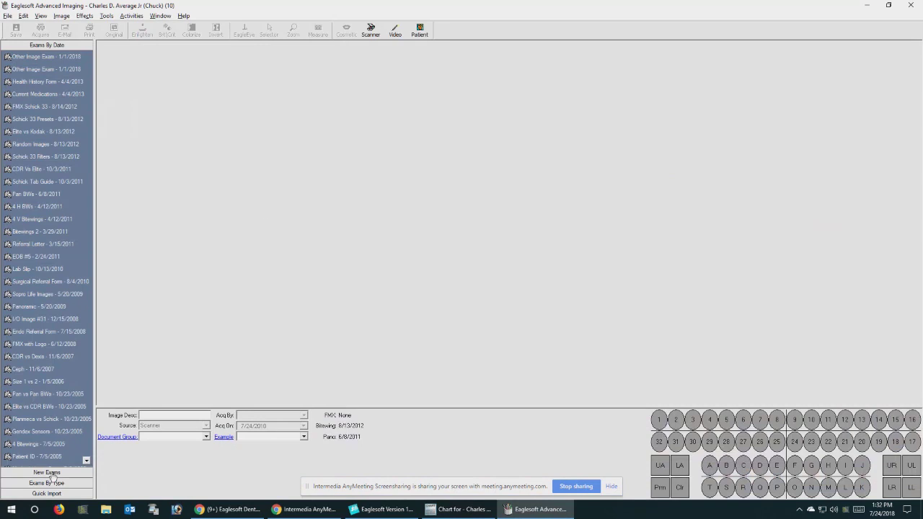
click(49, 473)
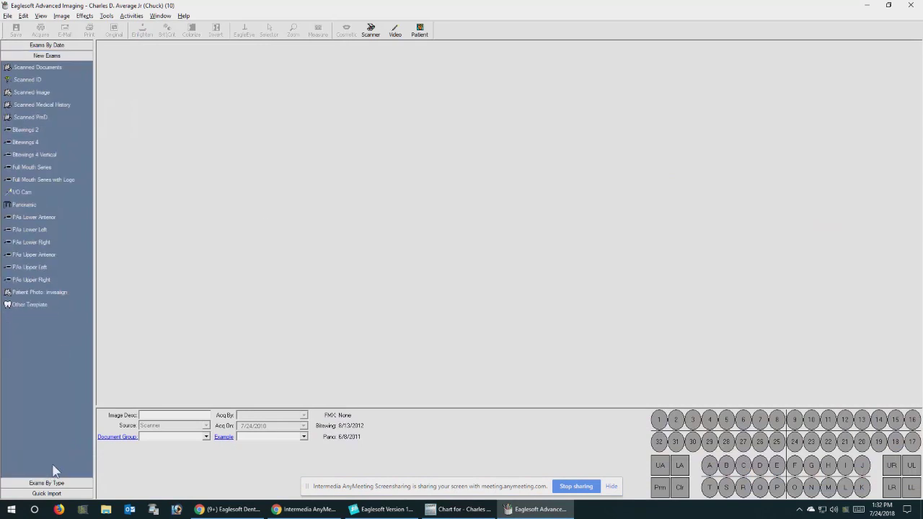
click(21, 205)
right_click(396, 171)
mouse_move(436, 175)
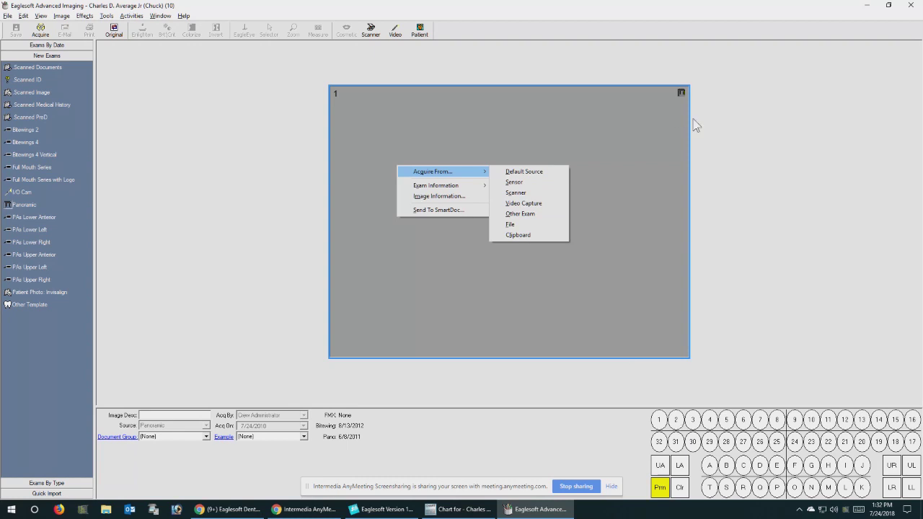
click(744, 135)
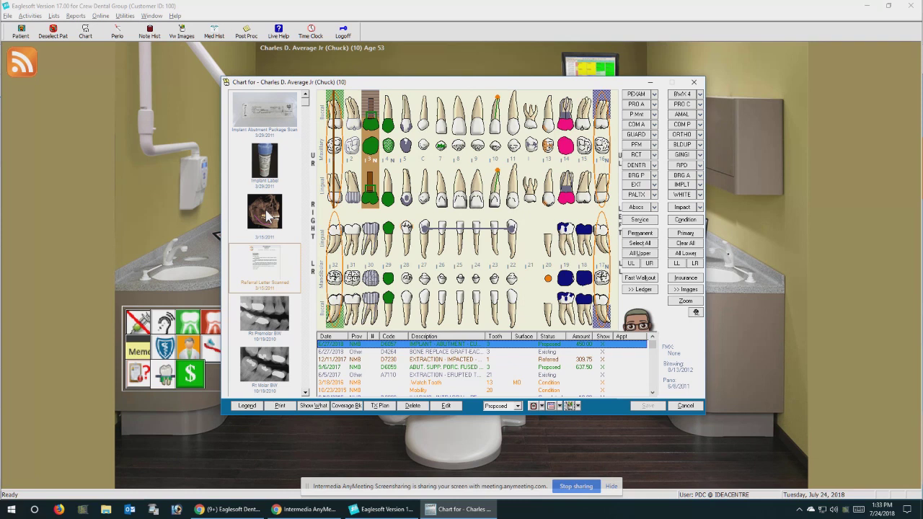
Reopen the patient's images, start a new Scanned Documents exam, show the first slot's acquisition sources and close the imaging window
click(570, 407)
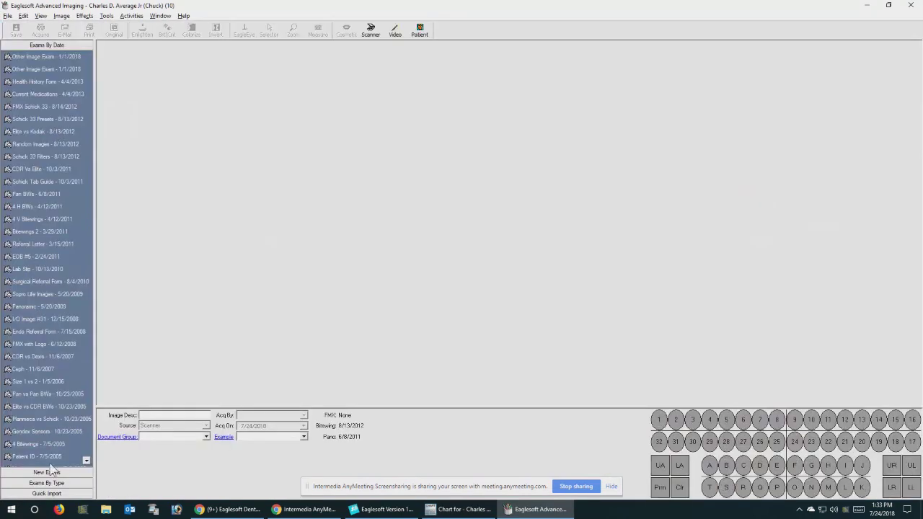
click(49, 472)
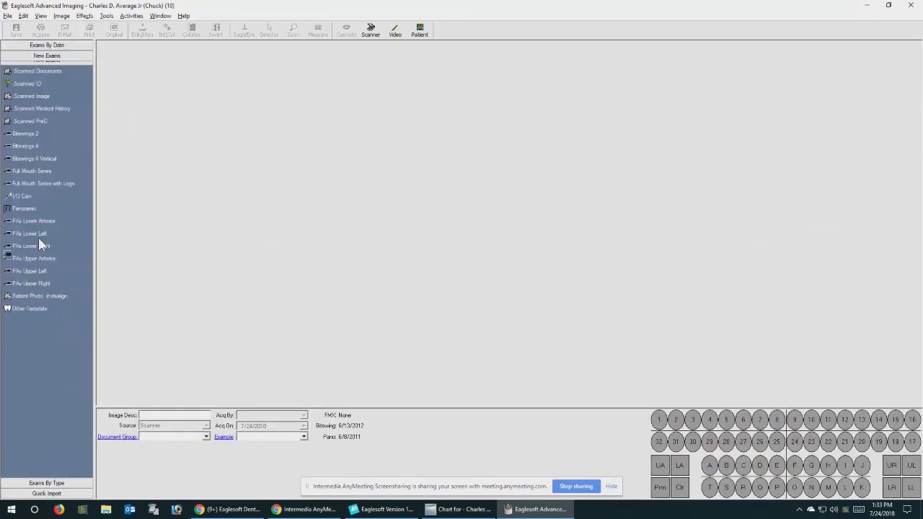
click(30, 67)
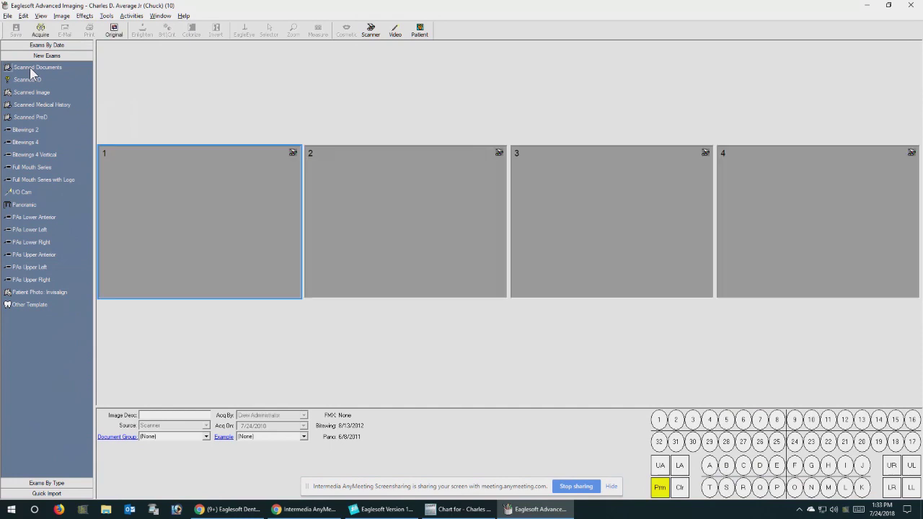
right_click(195, 219)
mouse_move(239, 228)
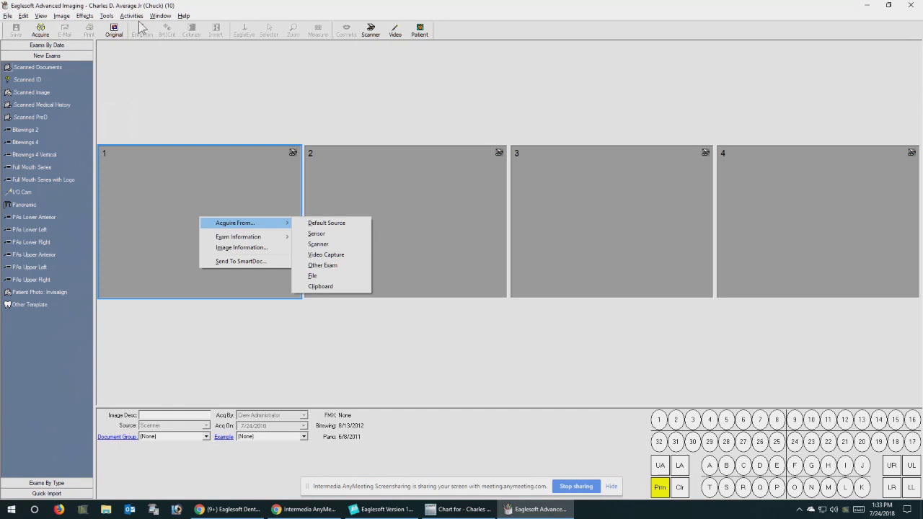
click(910, 10)
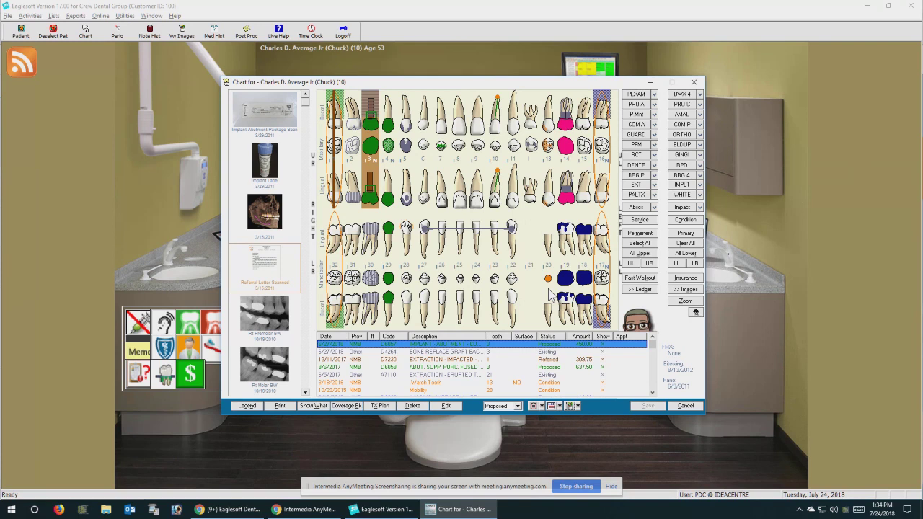
Deselect tooth 3 and reposition the chart window
click(375, 164)
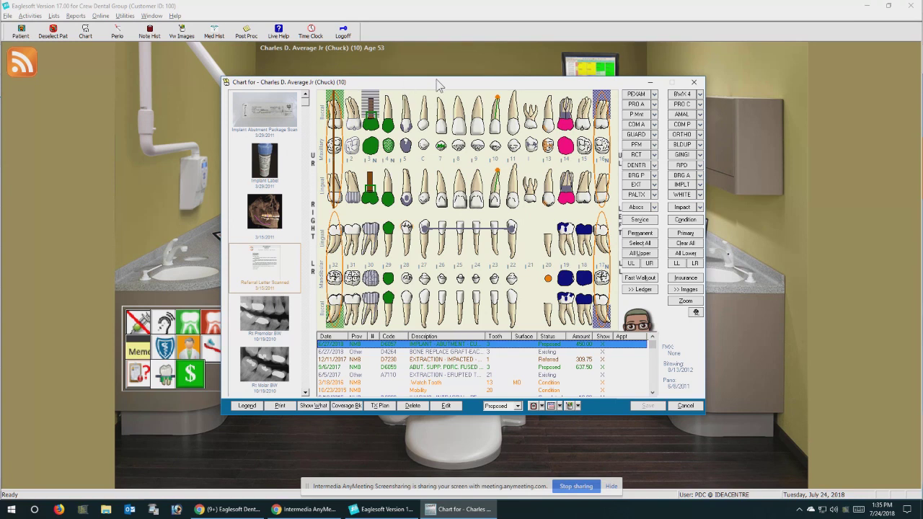
drag(436, 85, 501, 72)
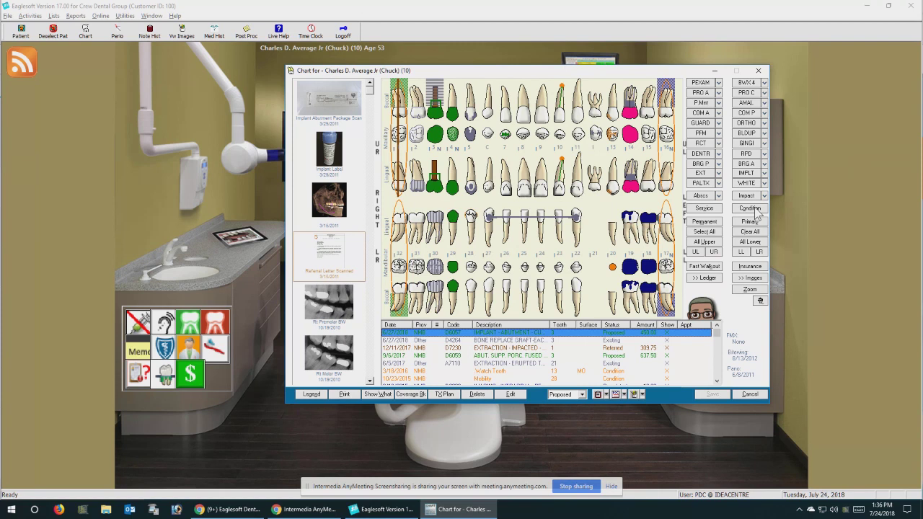
click(708, 174)
click(581, 137)
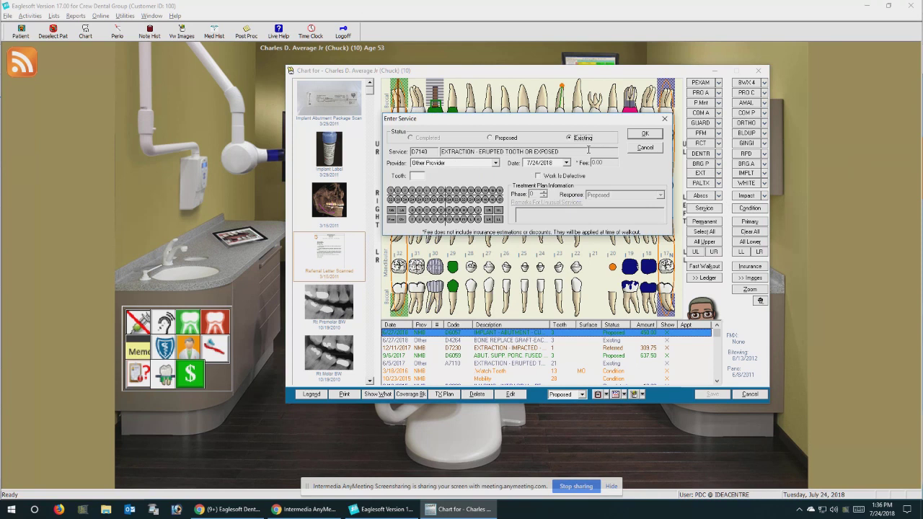
click(632, 149)
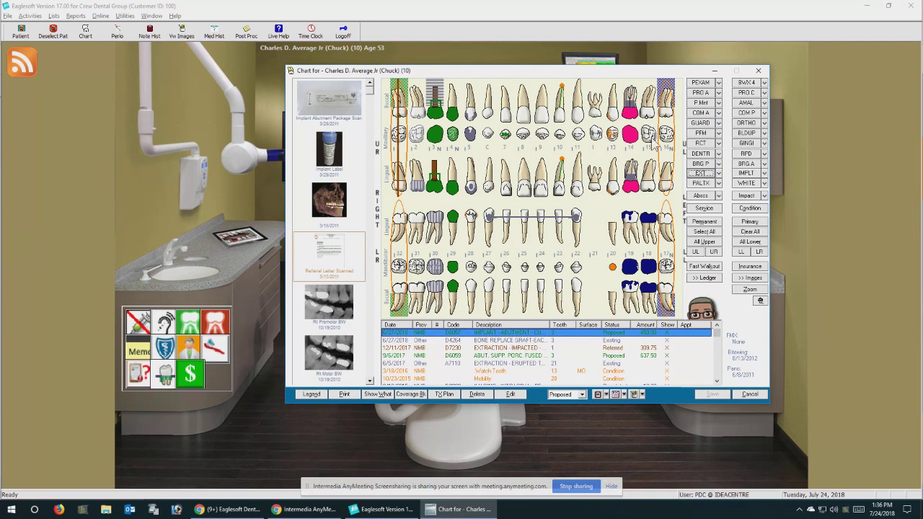
Include perio items on the chart with Pocket Depth and Bleeding/Suppuration turned off, and briefly show the enlarged tooth view
click(378, 395)
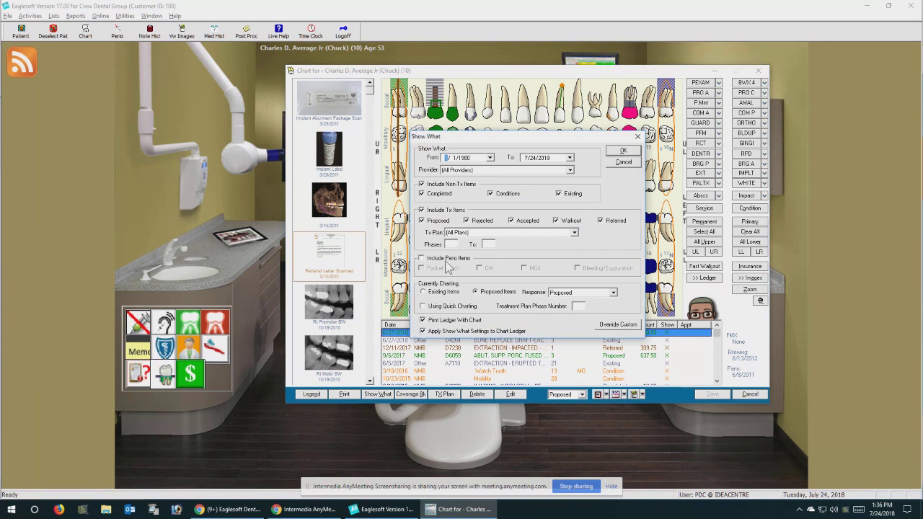
click(422, 258)
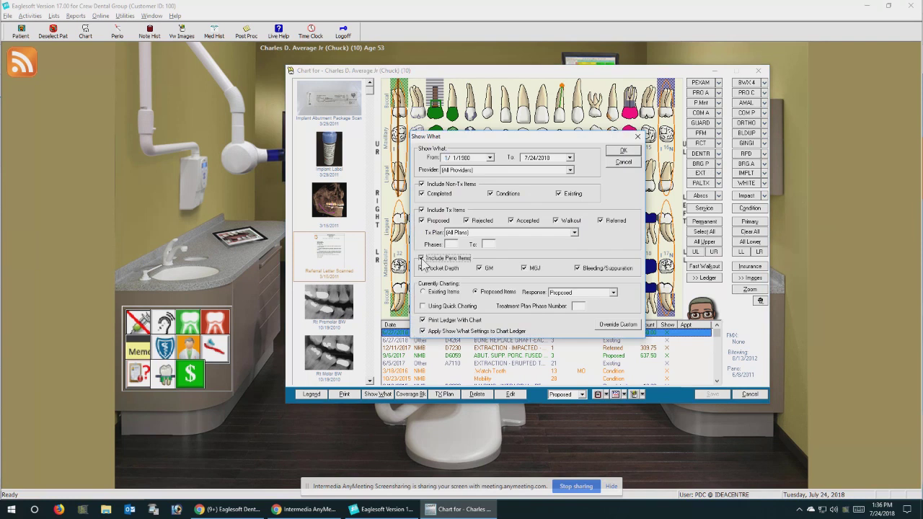
click(423, 268)
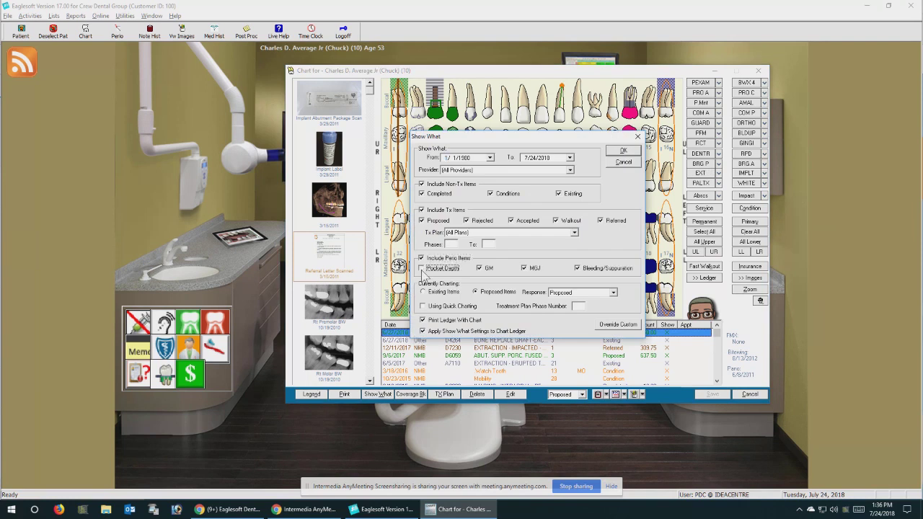
click(586, 272)
click(622, 153)
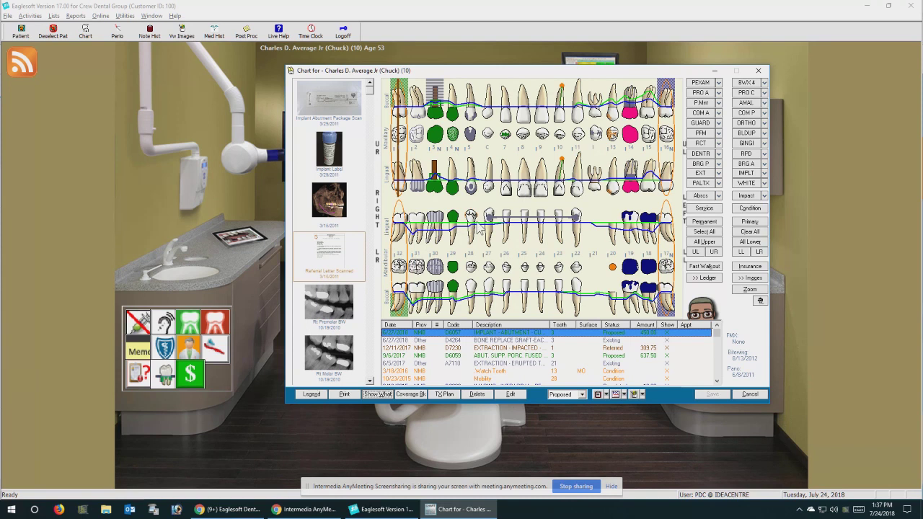
click(760, 292)
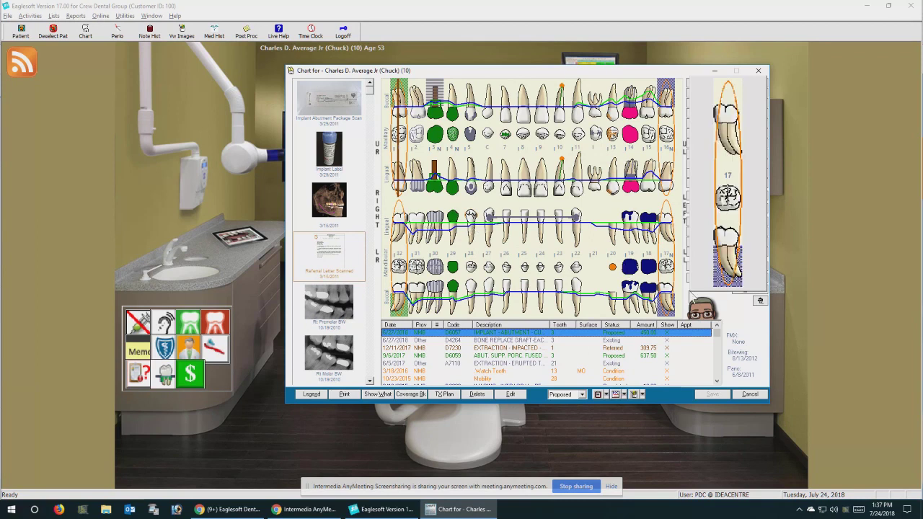
click(749, 294)
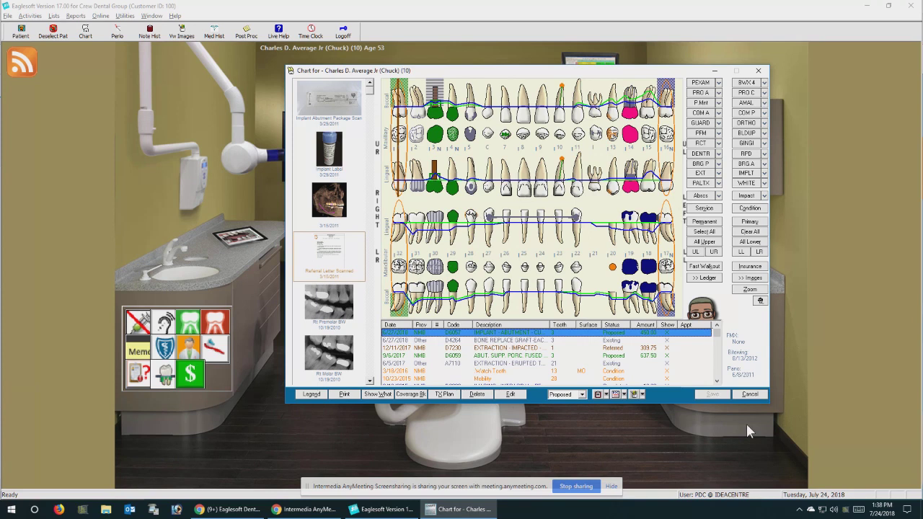
Change the chart's patient to the one with chart ID Implants
click(643, 396)
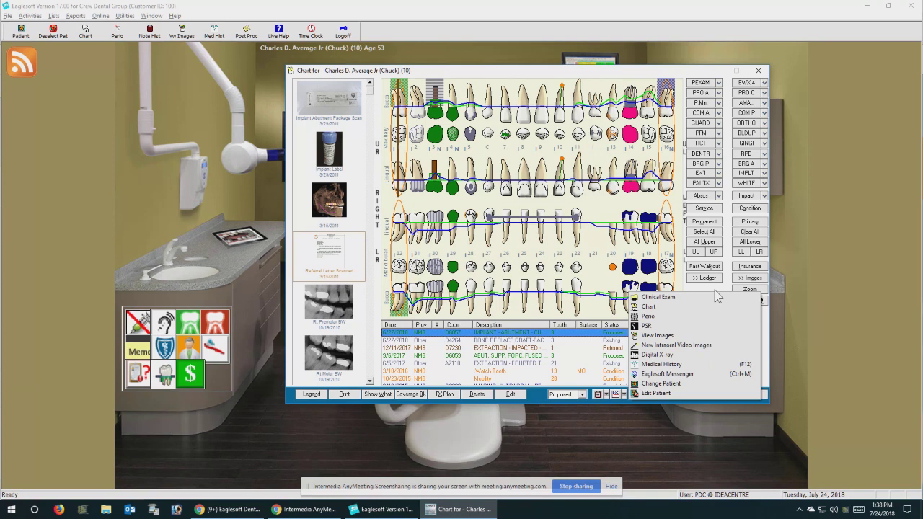
click(661, 384)
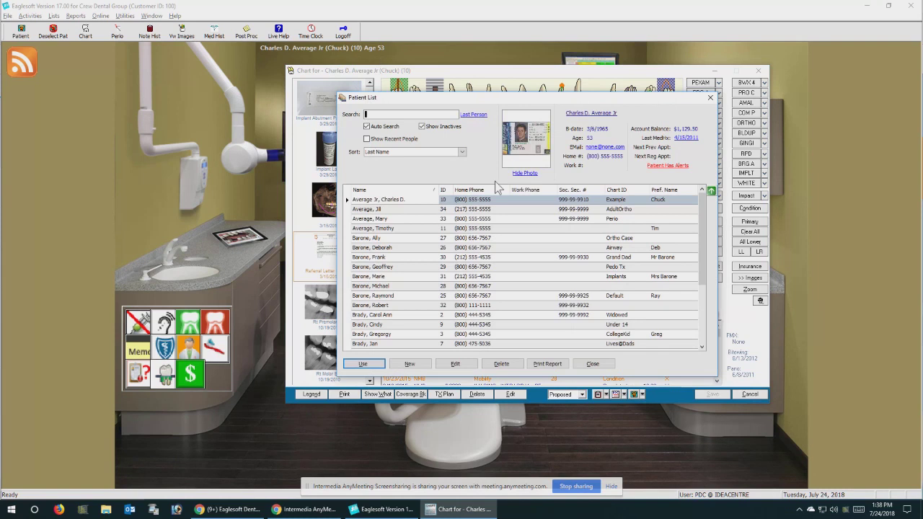
click(618, 278)
click(373, 367)
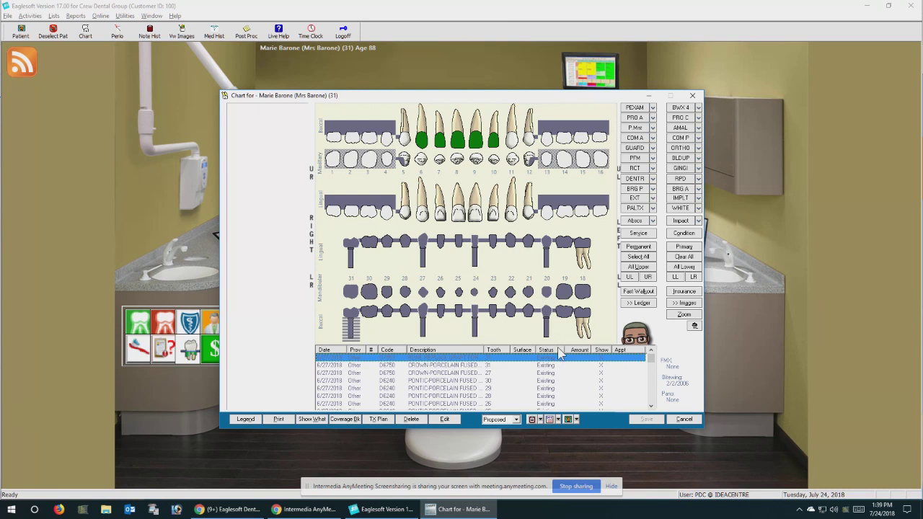
Change the chart's patient to the one with chart ID AdultOrtho
click(577, 420)
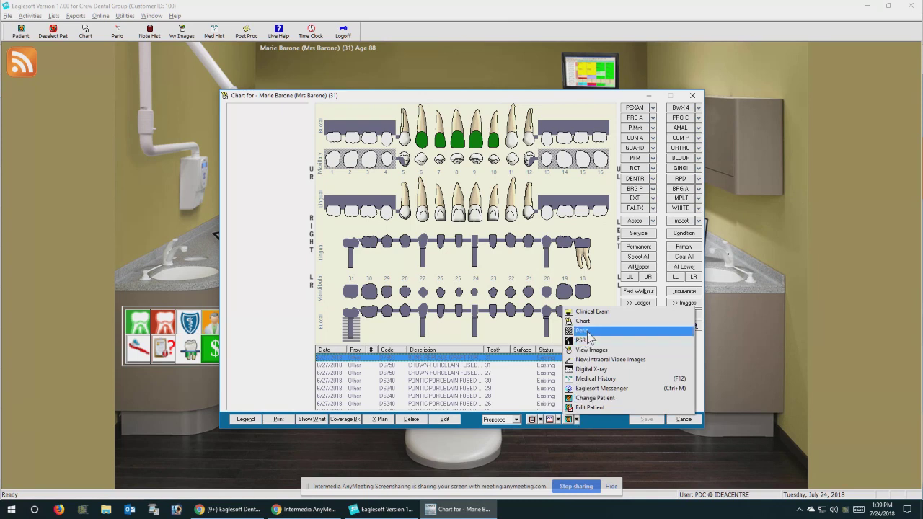
click(595, 397)
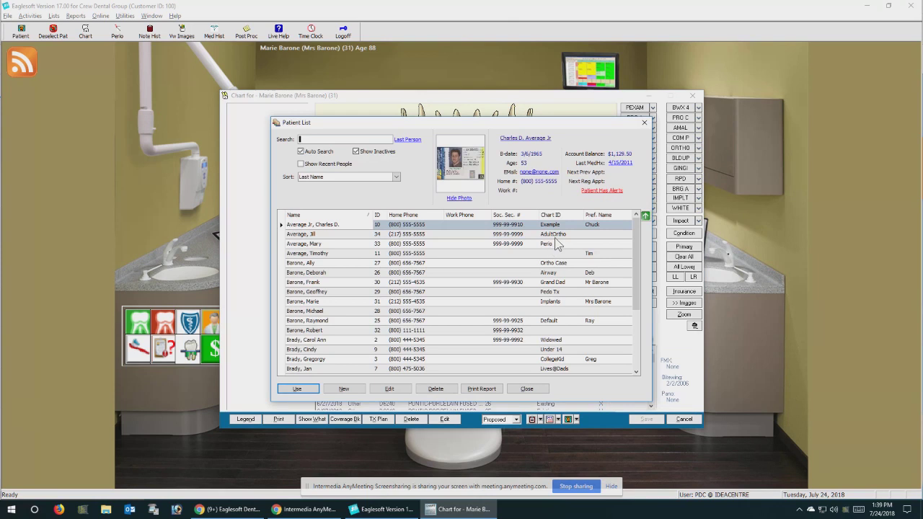
click(558, 235)
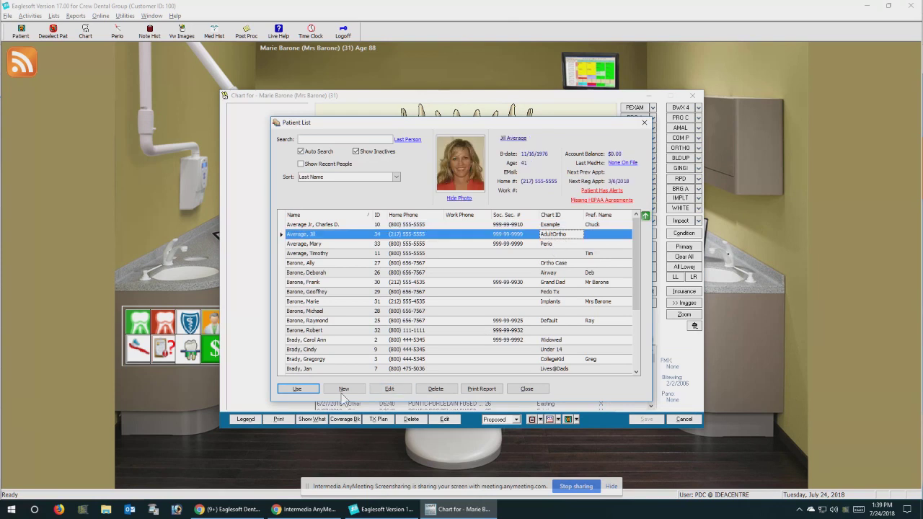
click(298, 389)
click(530, 350)
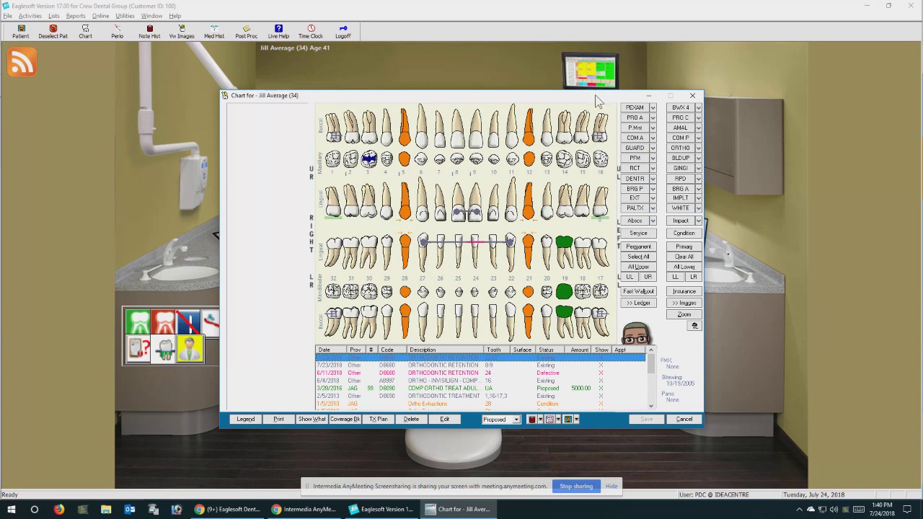
Move the chart window aside and change the patient to the one with chart ID Airway
drag(595, 95, 465, 90)
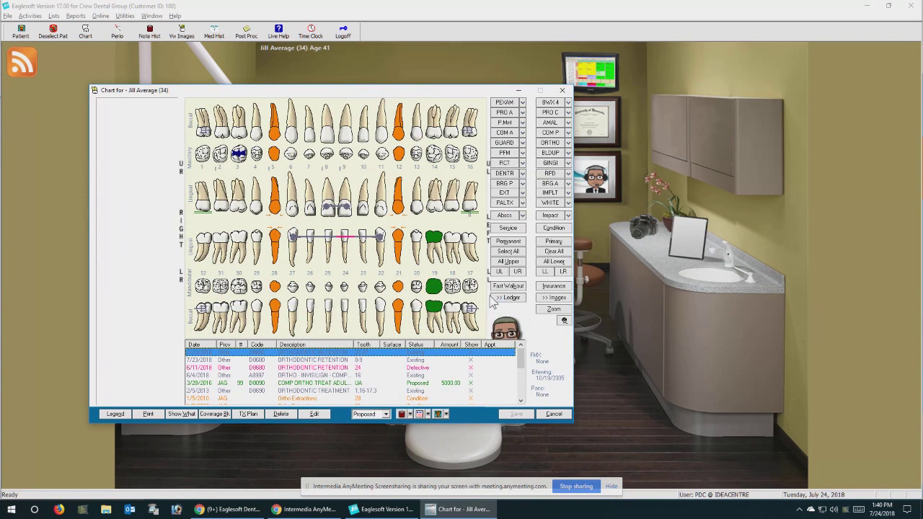
click(439, 416)
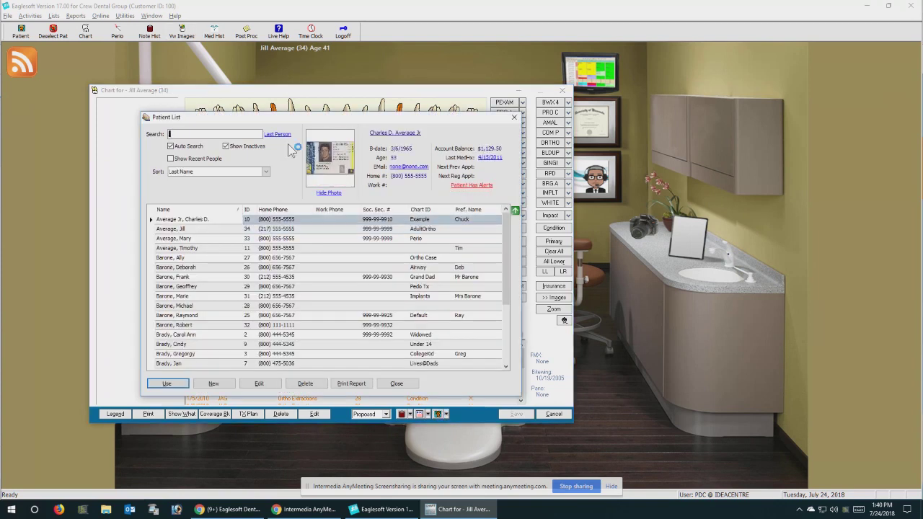
click(417, 267)
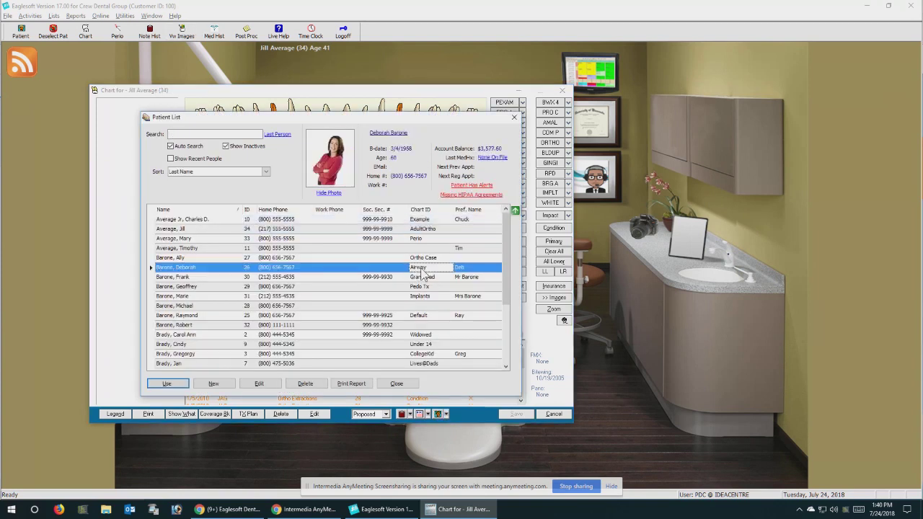
click(179, 388)
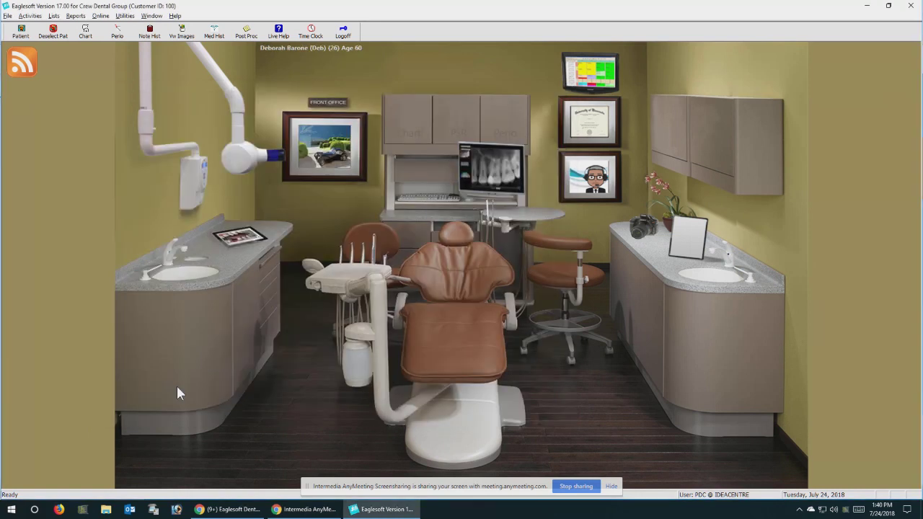
Move the chart window aside, expand the chart's images area, and examine tooth 25 in the enlarged tooth view
mouse_move(179, 389)
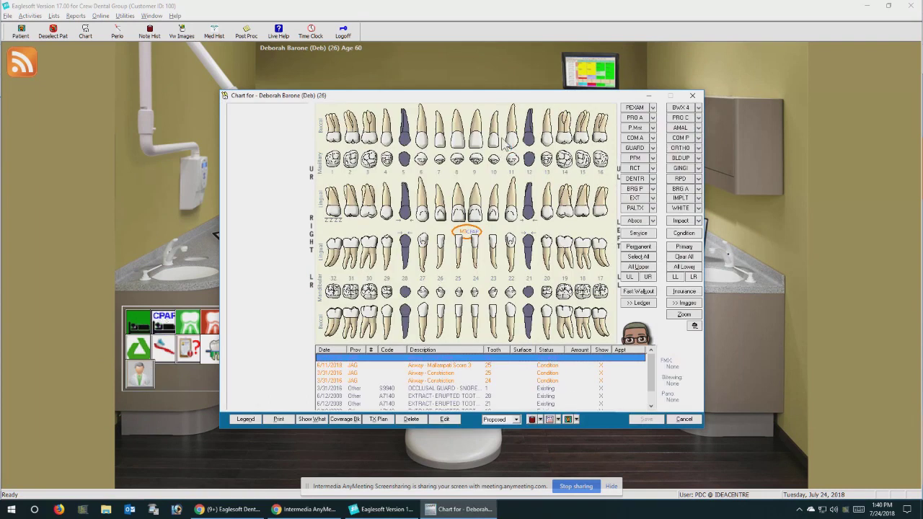
drag(512, 97, 588, 82)
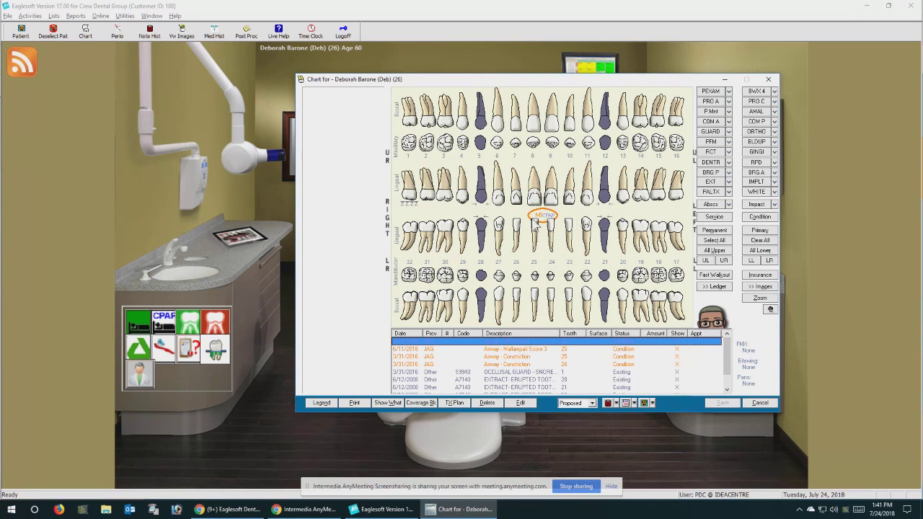
click(766, 287)
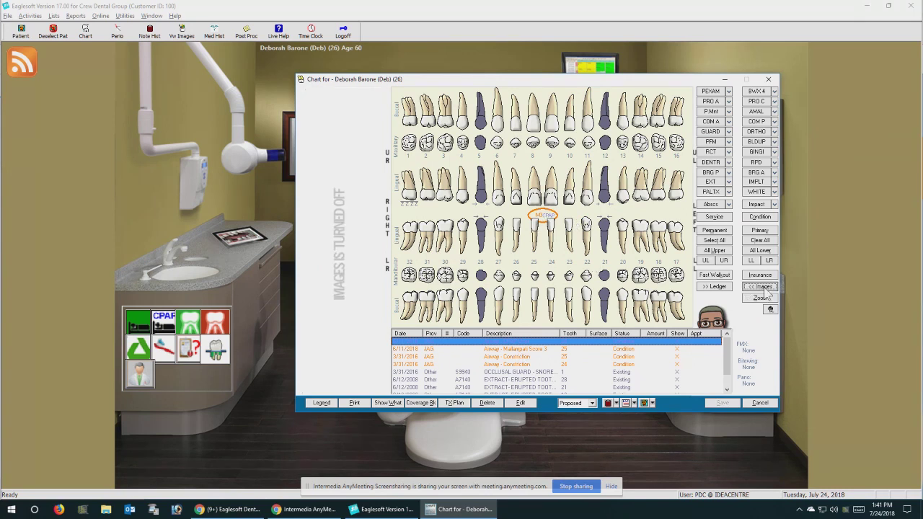
click(765, 299)
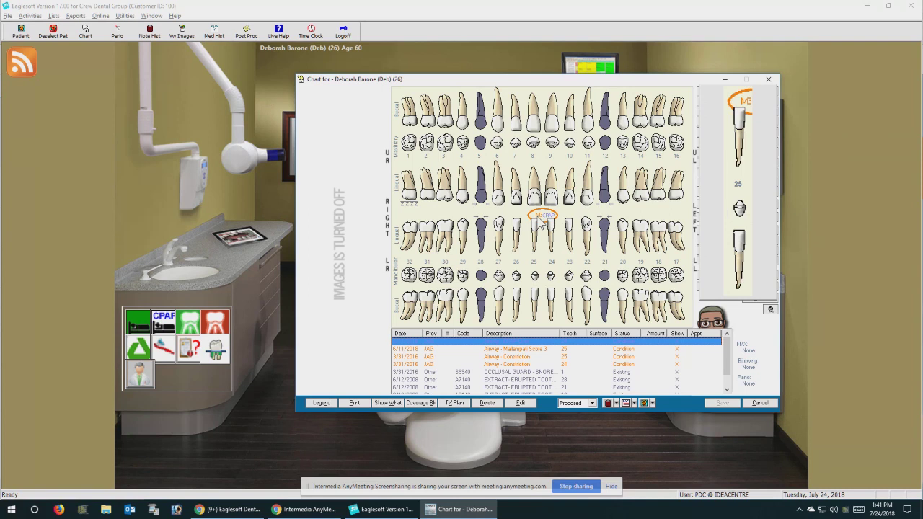
Start a new custom draw type with Tooth as the affected area, and clear its default drawing
click(55, 15)
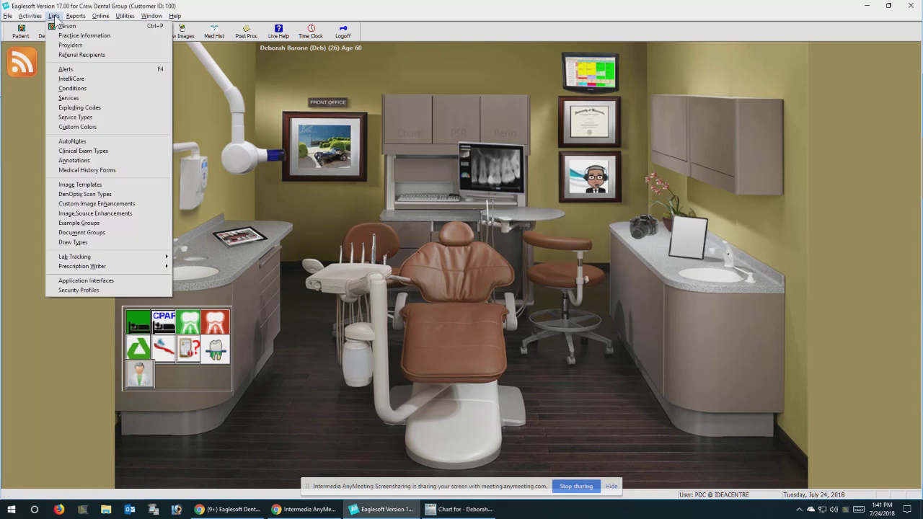
click(113, 244)
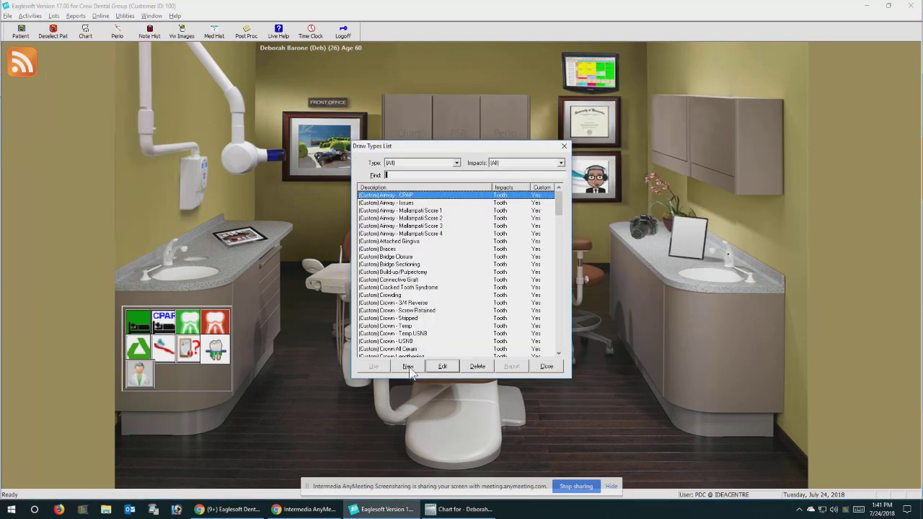
click(408, 364)
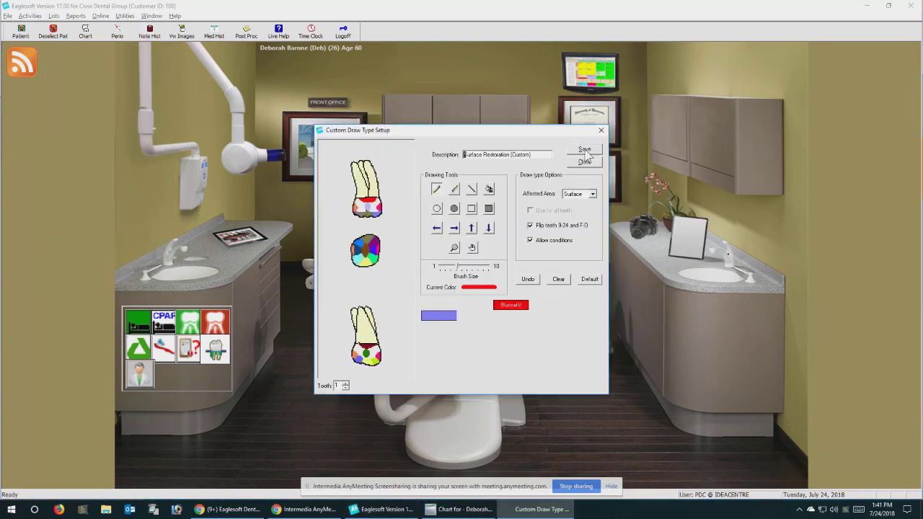
click(594, 196)
click(586, 211)
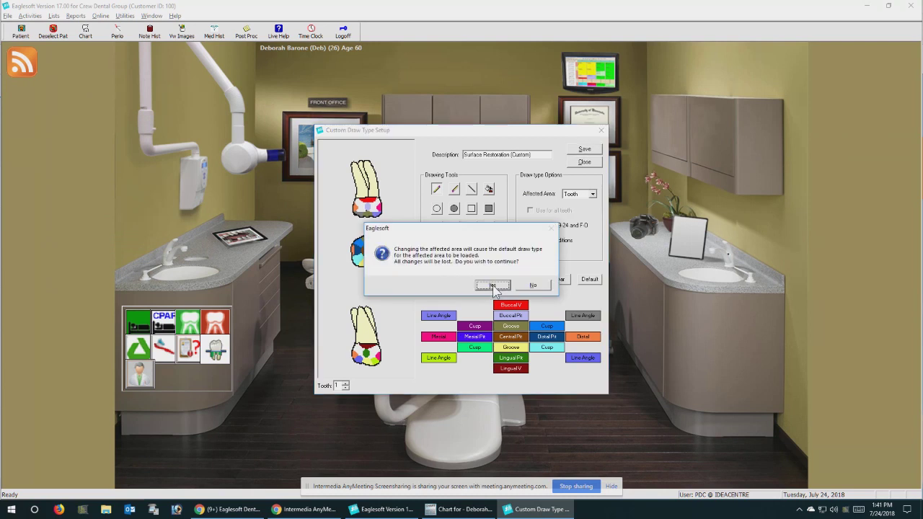
click(490, 285)
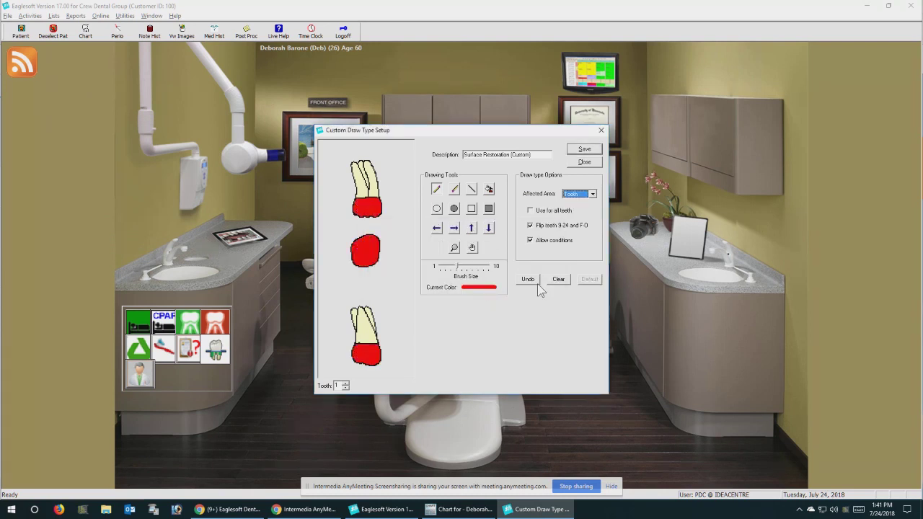
click(558, 280)
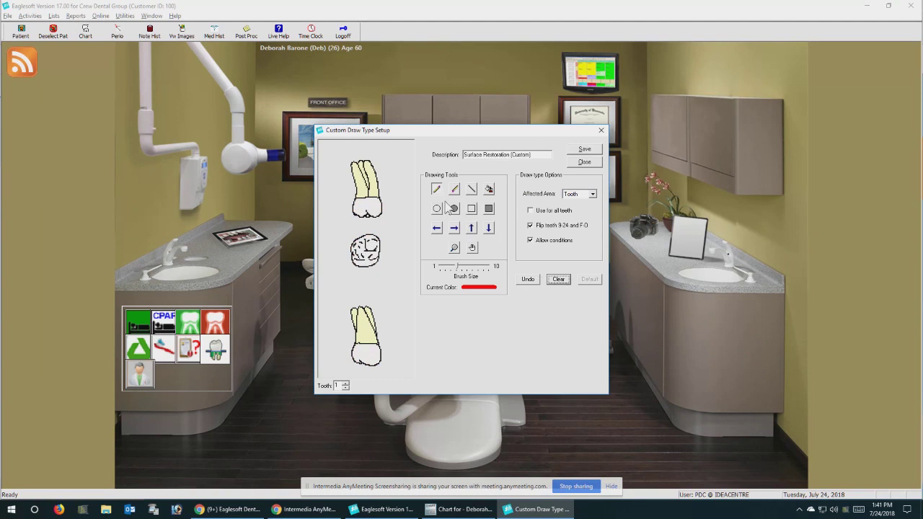
Draw two thin parallel red lines beneath the lower tooth view, and discard the custom draw type without saving
click(472, 209)
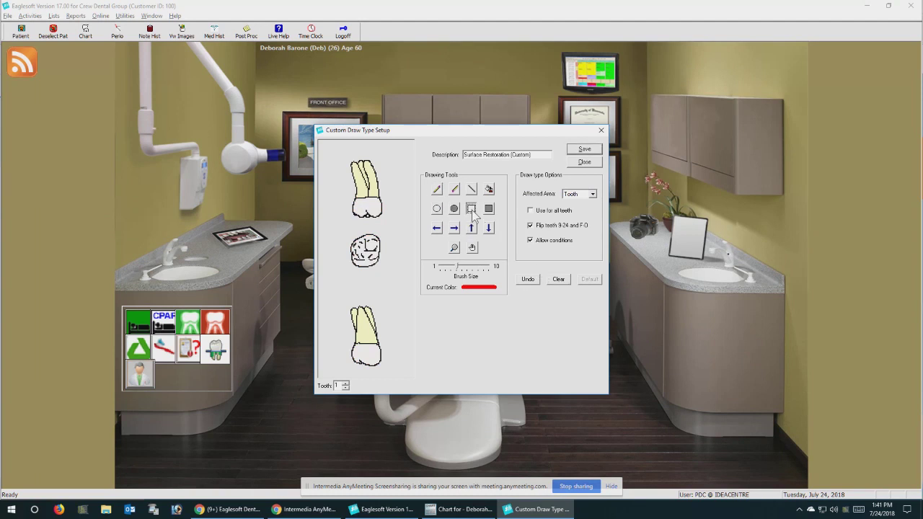
drag(457, 267, 440, 266)
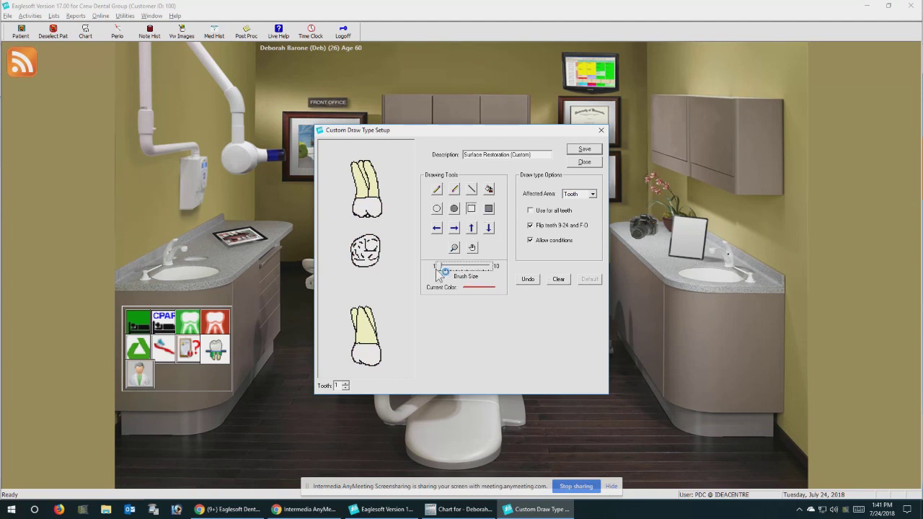
drag(348, 370, 384, 374)
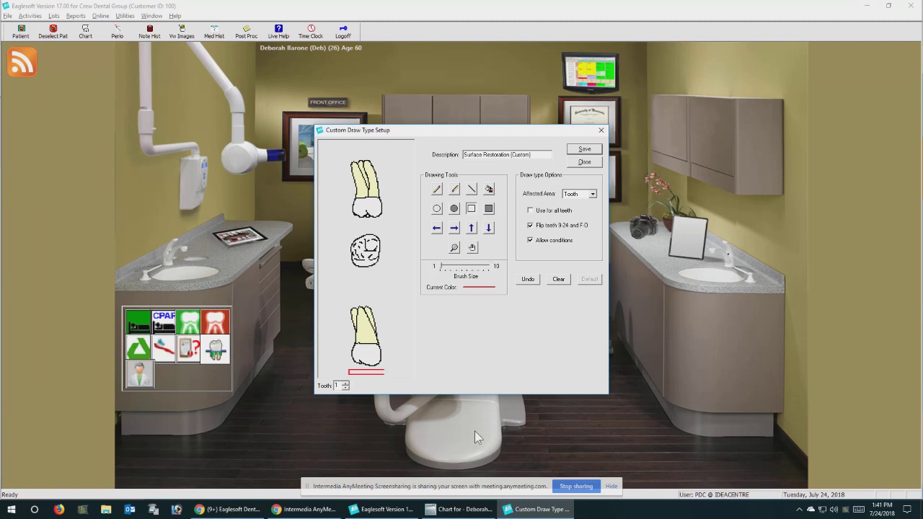
click(558, 279)
drag(333, 370, 432, 401)
click(584, 161)
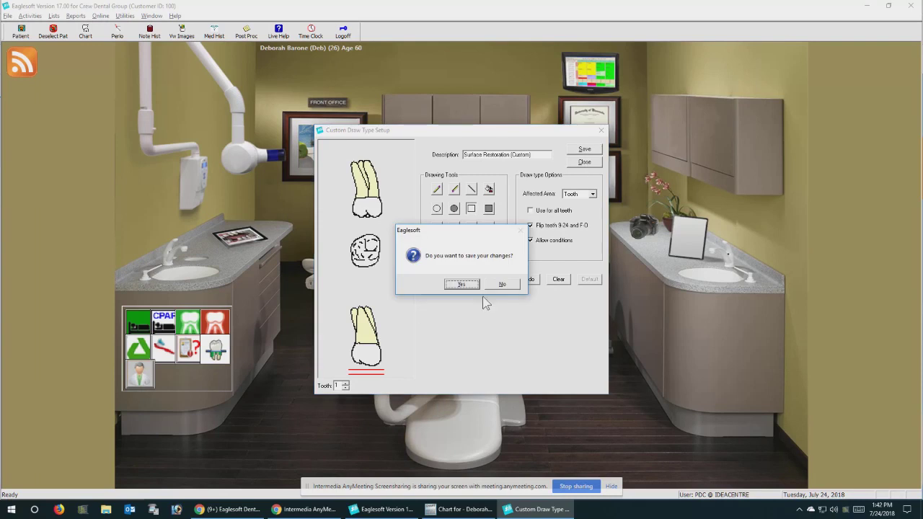
click(508, 285)
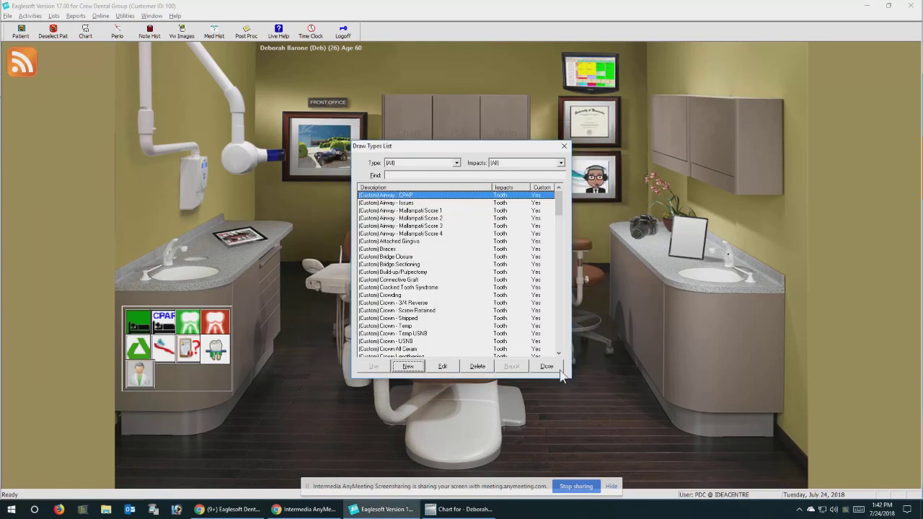
click(554, 366)
Search the service codes for d8 and review the chart setup of service D8090, the Invisalign treatment
click(53, 15)
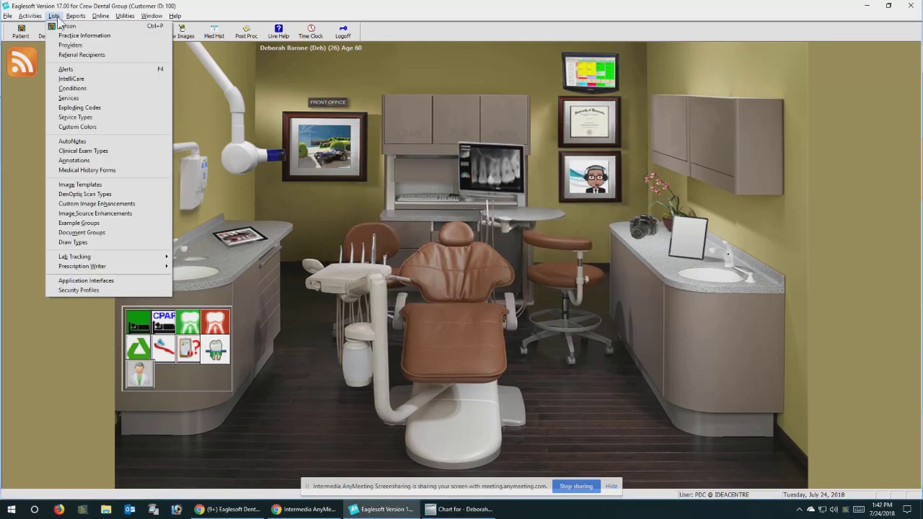
click(92, 98)
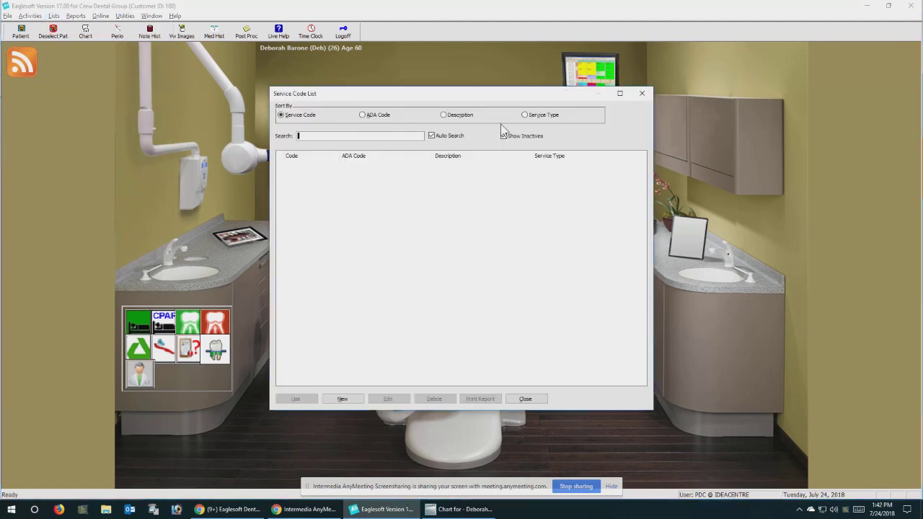
text(d8)
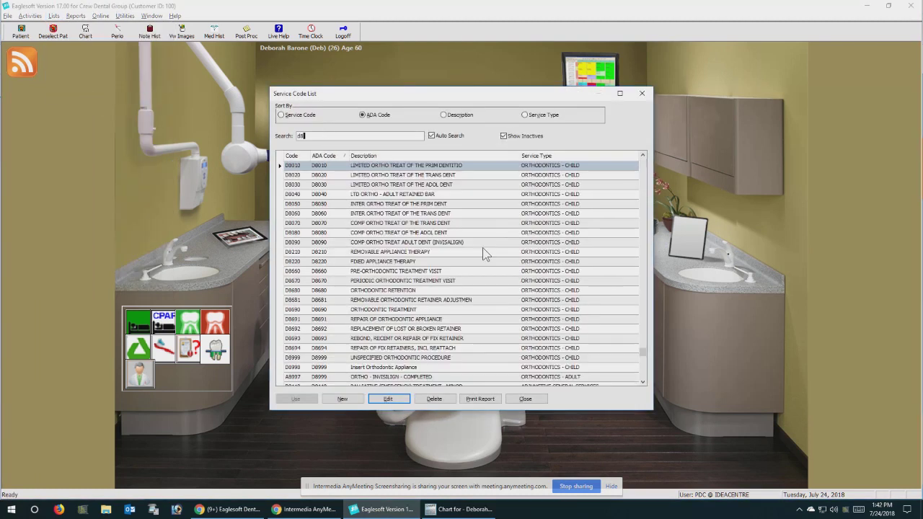
click(444, 244)
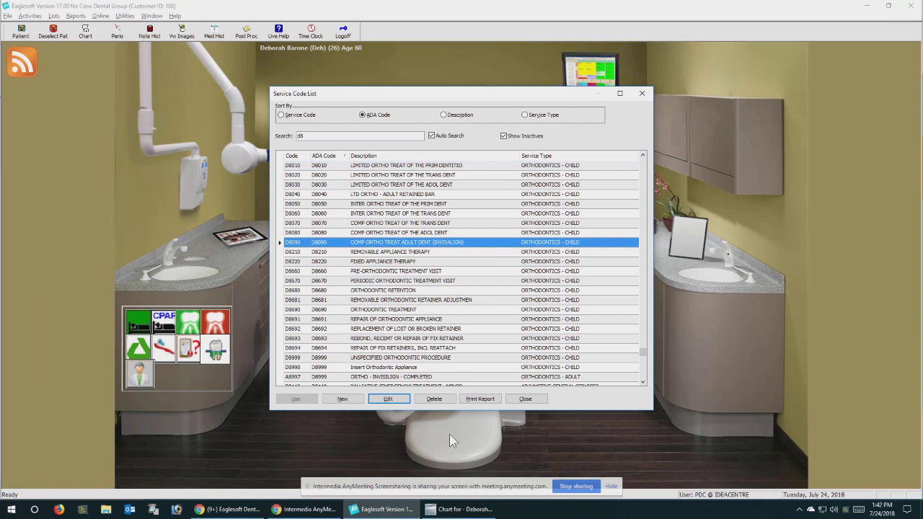
click(401, 401)
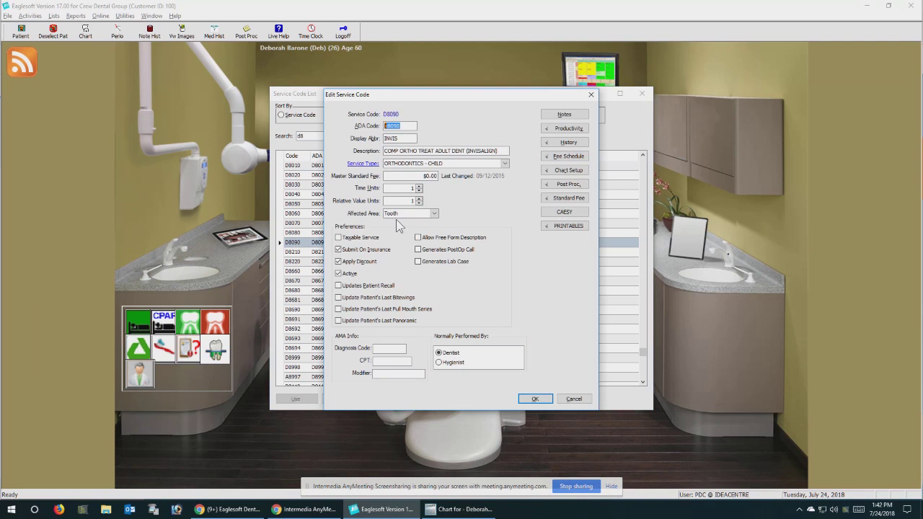
click(583, 171)
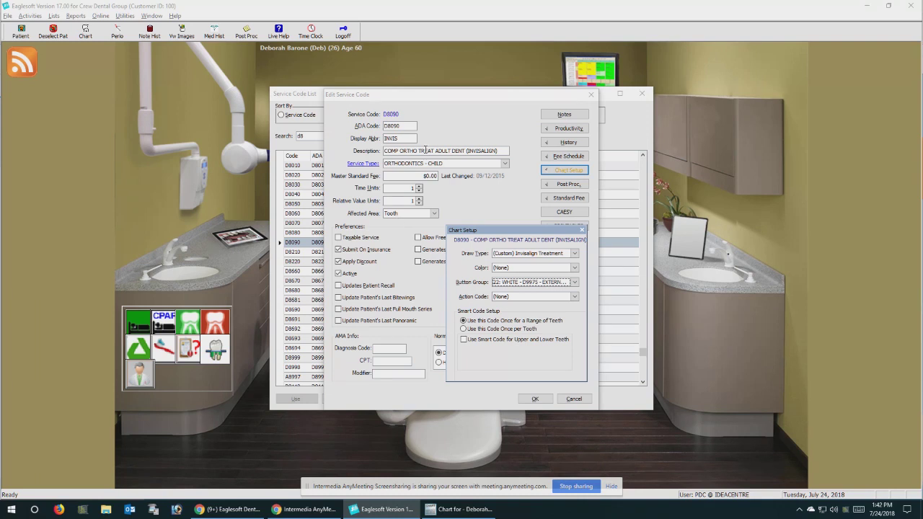
click(535, 399)
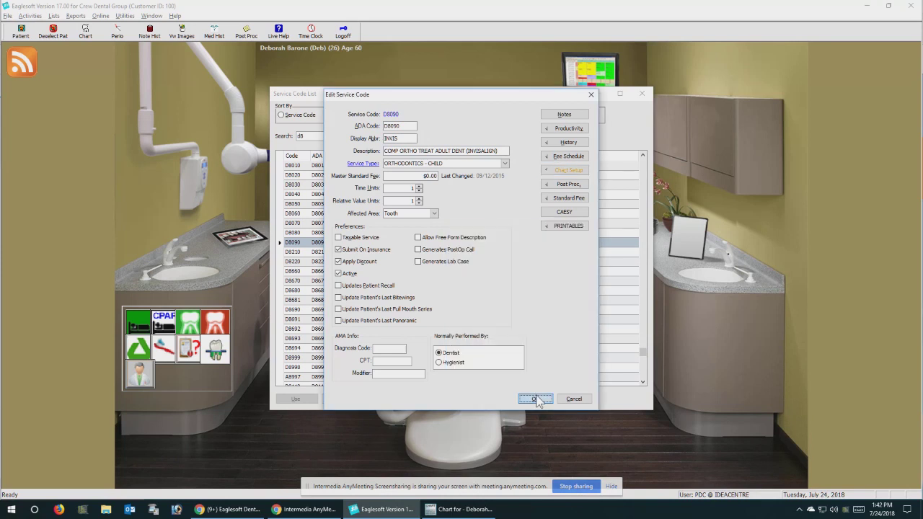
click(536, 400)
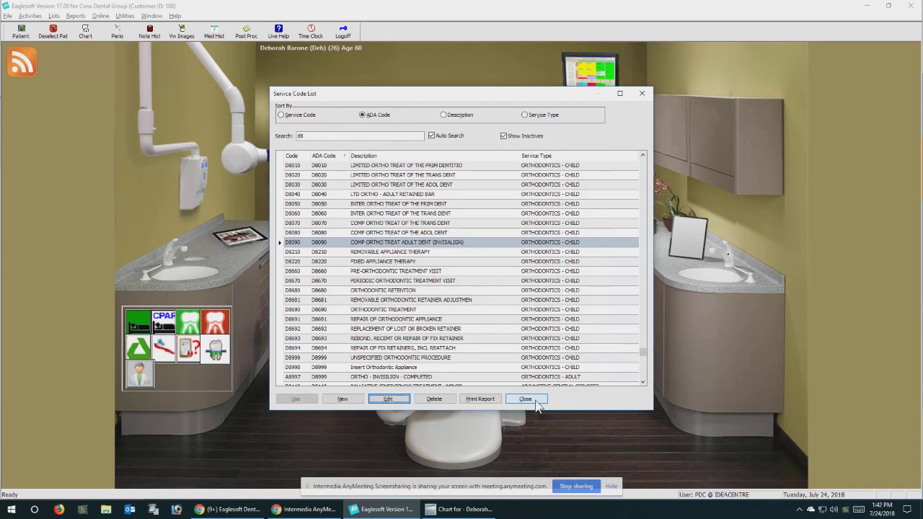
click(536, 402)
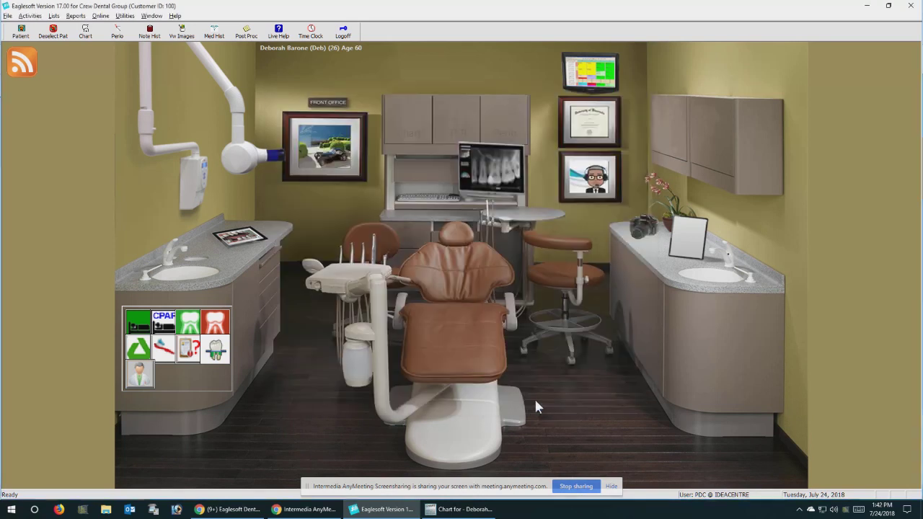
Return to the chart and review its conditions list, highlighting Airway - CPAP User and Airway - Constriction
click(414, 122)
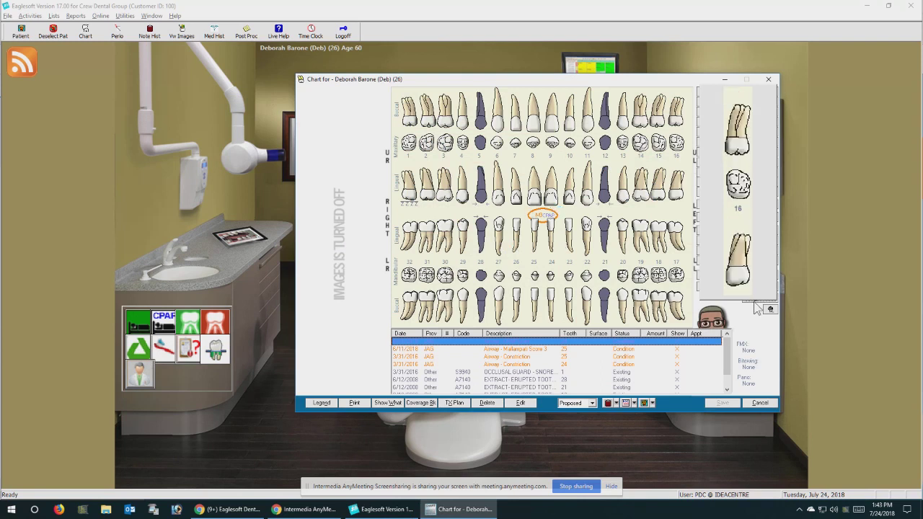
click(760, 217)
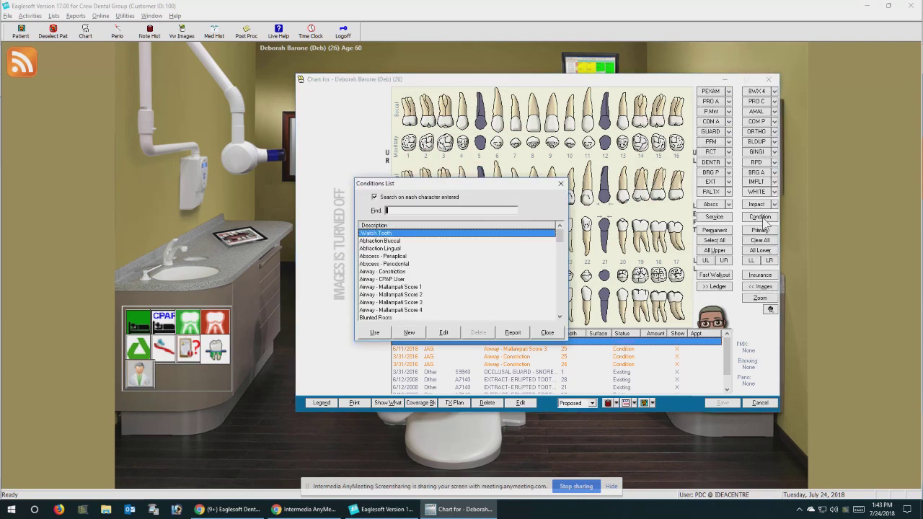
click(415, 271)
click(396, 281)
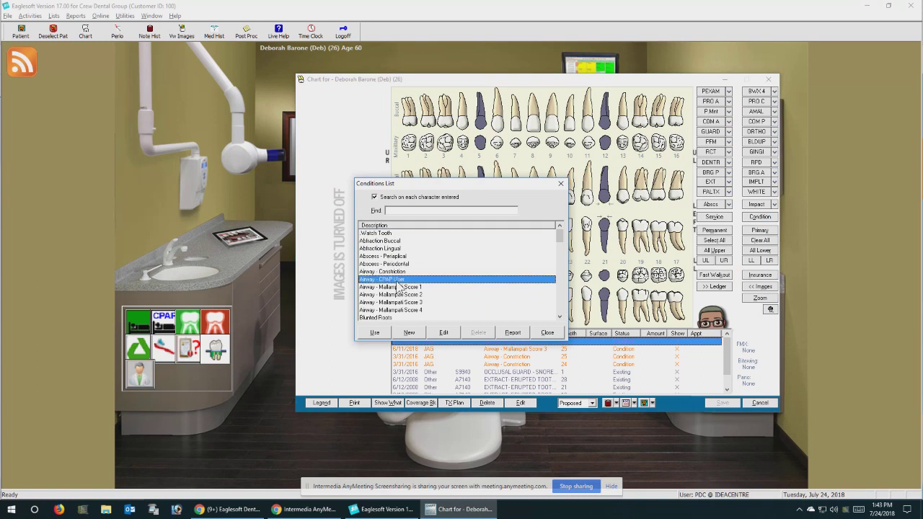
drag(470, 185, 567, 225)
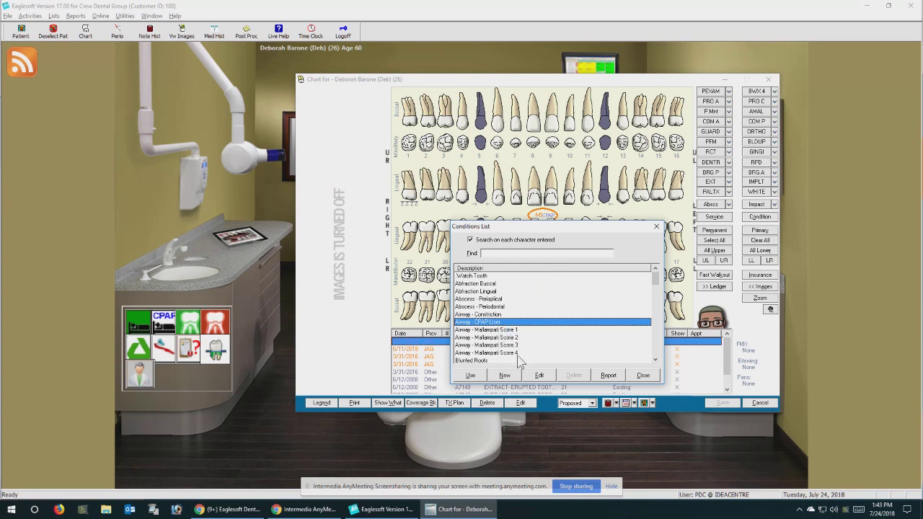
click(506, 315)
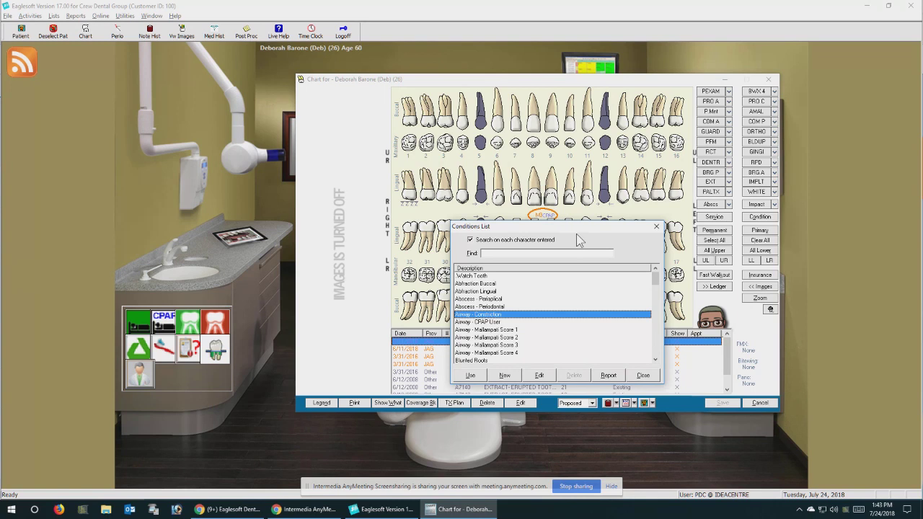
drag(575, 234, 590, 256)
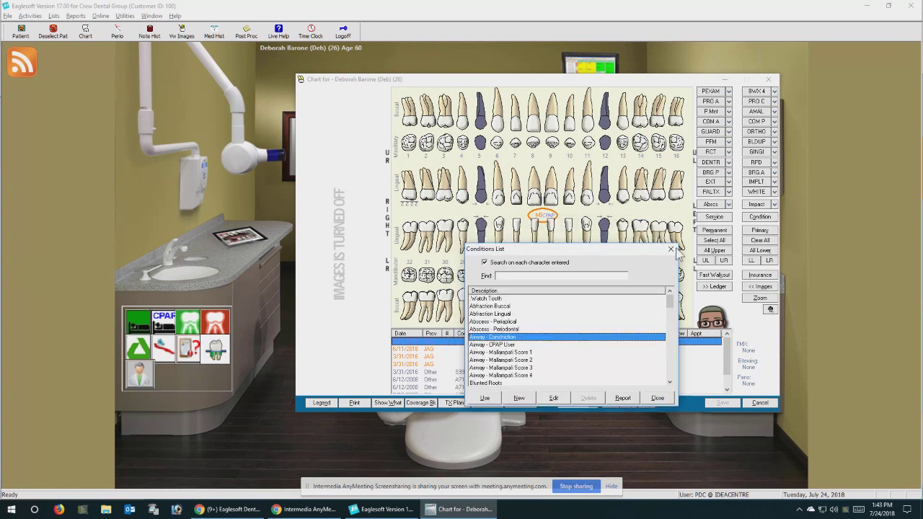
click(670, 249)
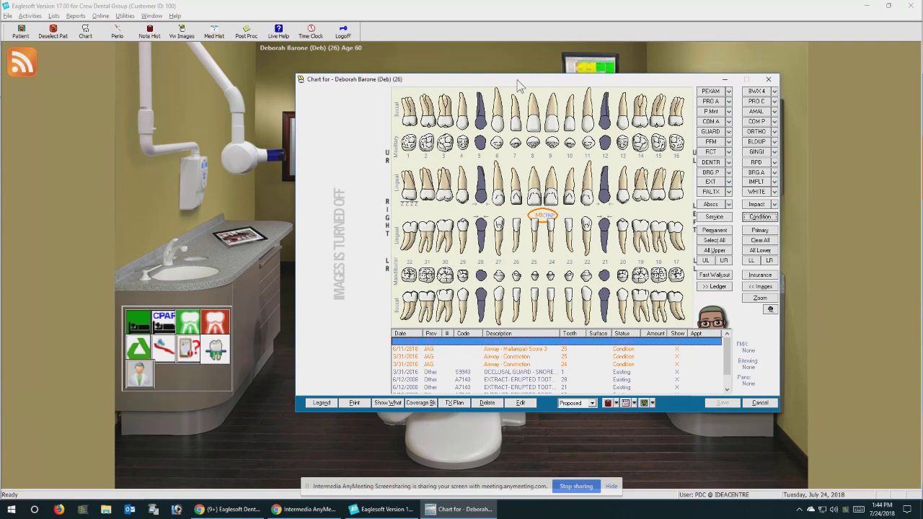
Reposition the chart window, bring it back to the front, and show the services in the GUARD button group
drag(518, 85, 455, 70)
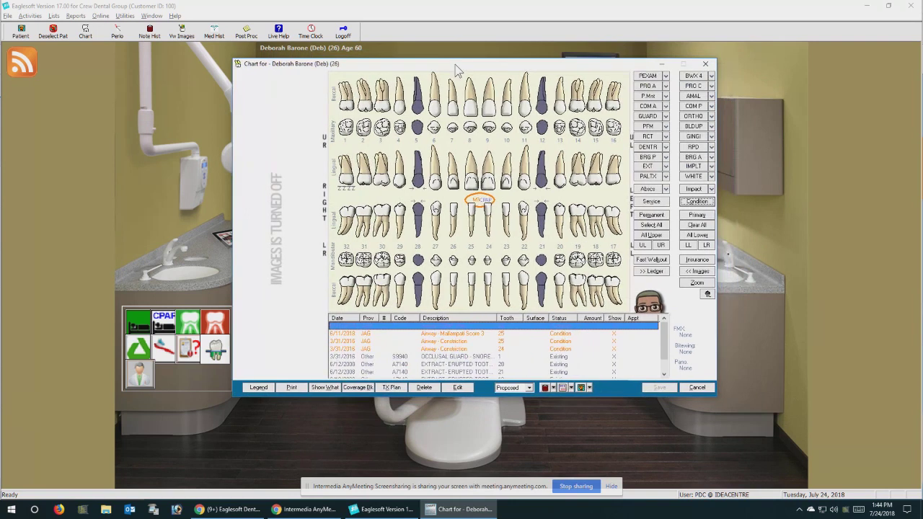
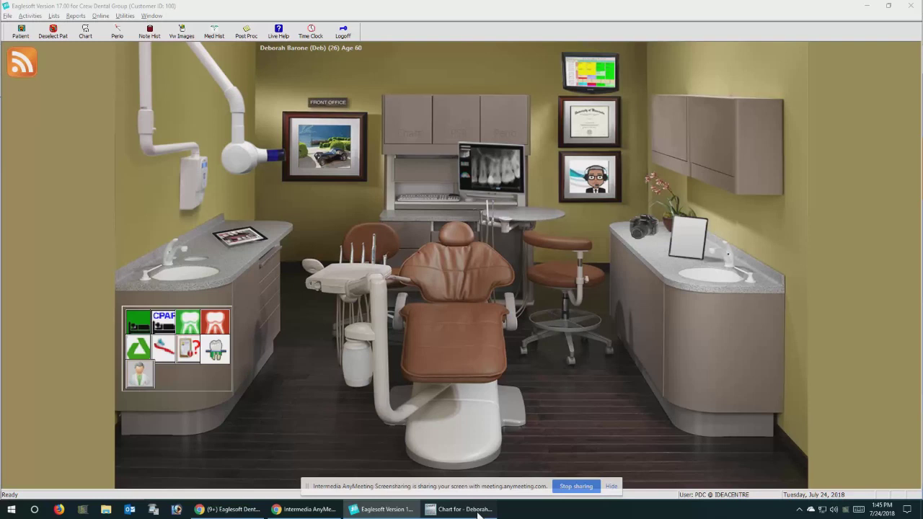
click(478, 513)
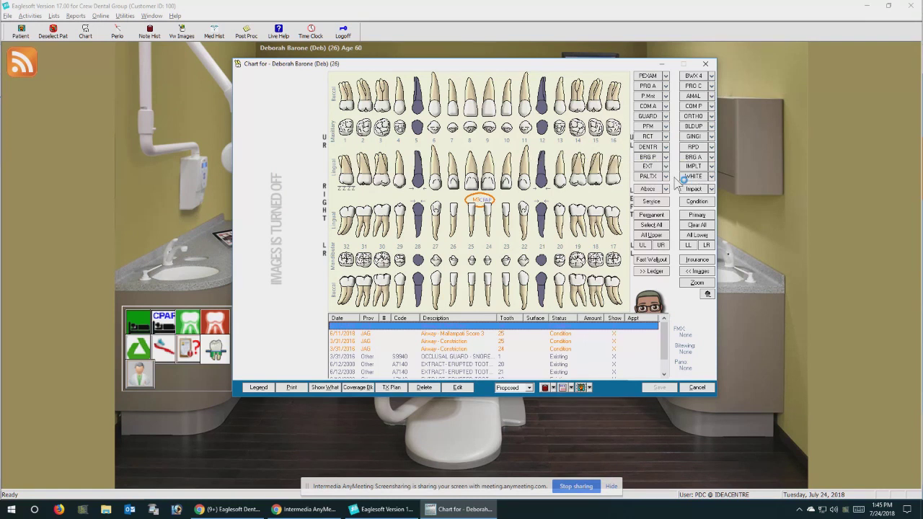
click(664, 117)
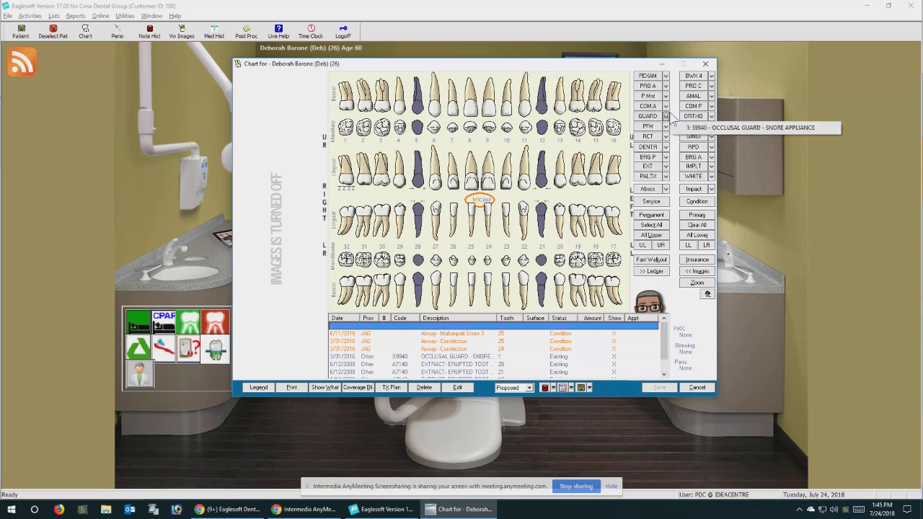
Show the services assigned to the ORTHO button group
click(678, 127)
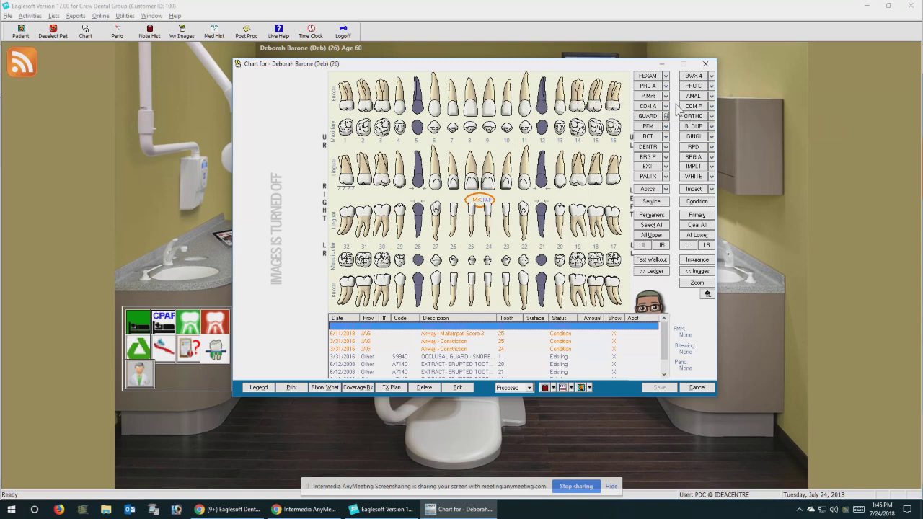
click(712, 116)
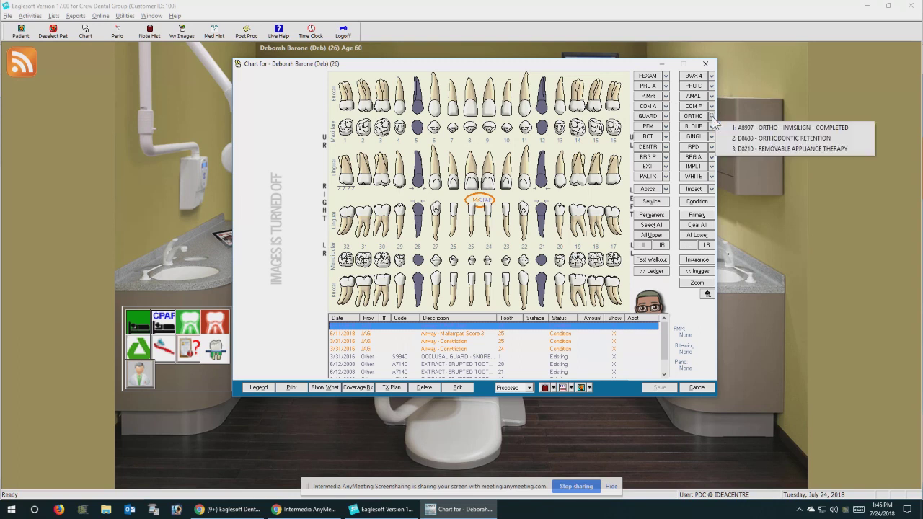
click(675, 112)
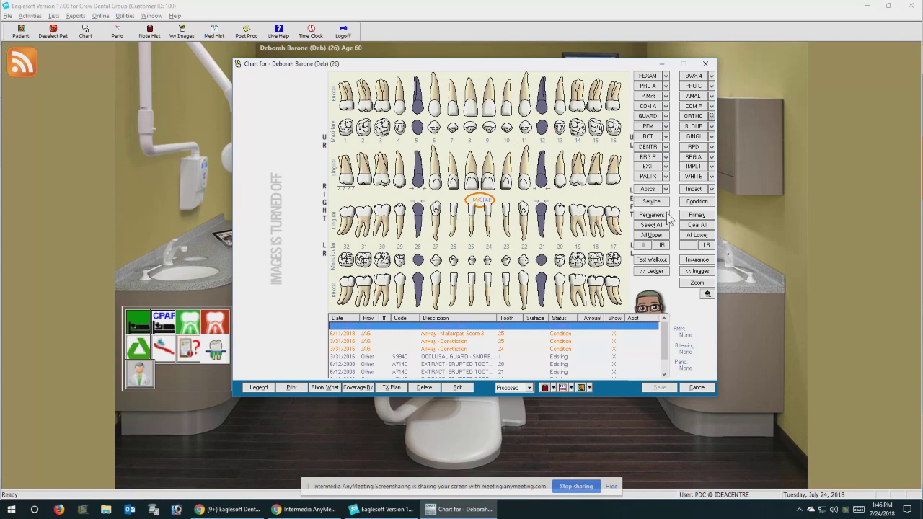
Close the current chart, find a different patient by last name and first initial, and open that patient's chart
click(582, 388)
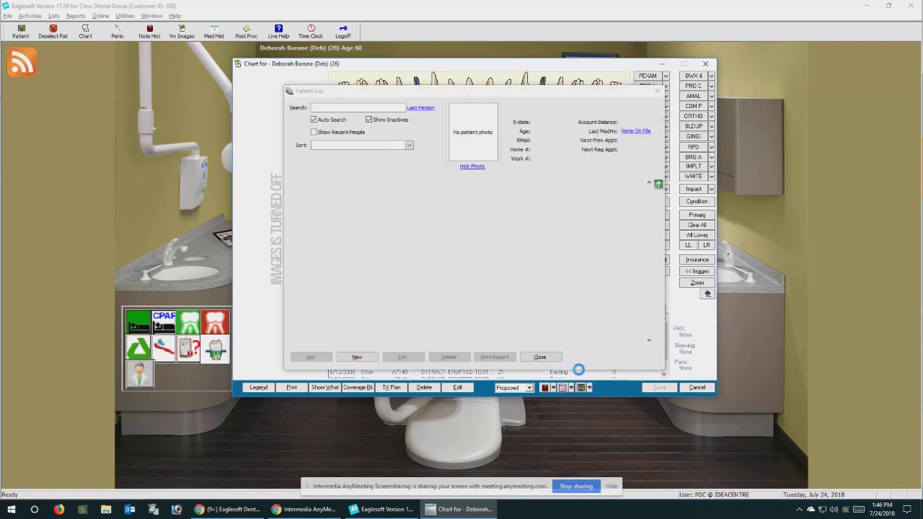
text(part,)
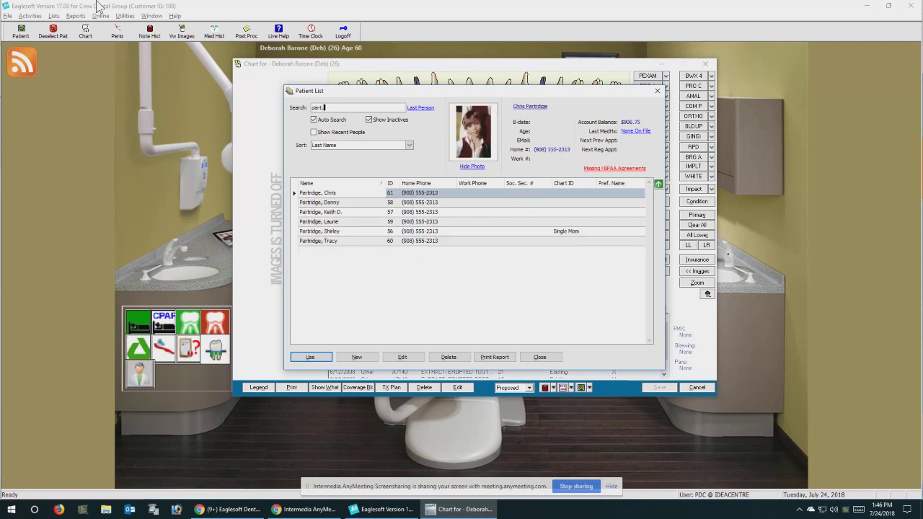
text(t)
click(330, 357)
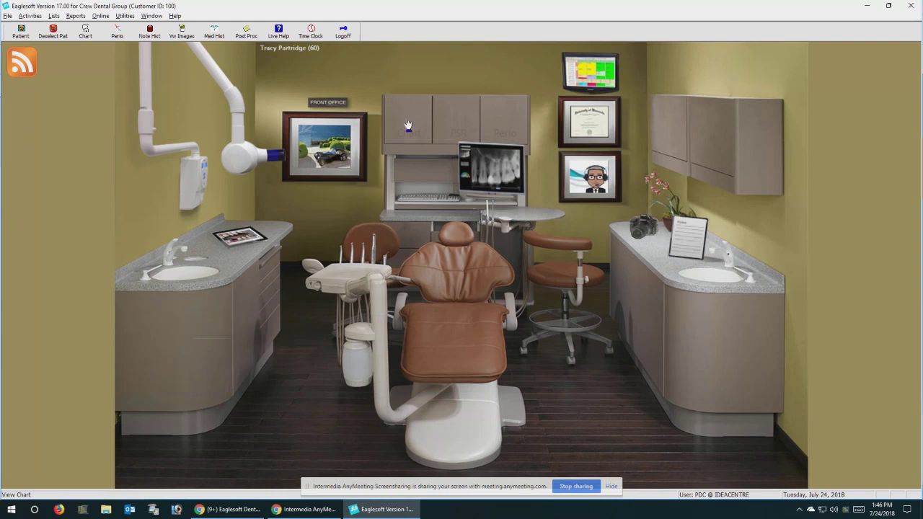
click(408, 125)
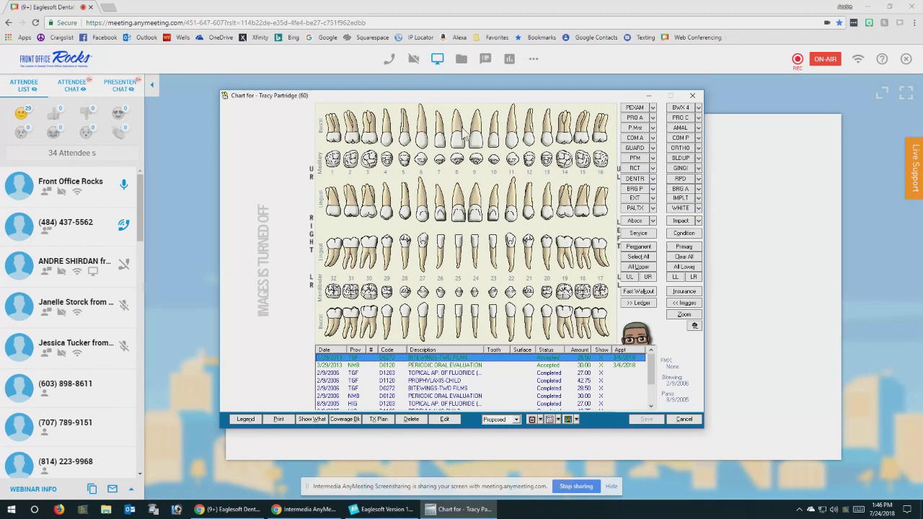
Chart extraction service D7140 as proposed on teeth 3, 5, 9, 11 and 13
click(374, 143)
click(406, 148)
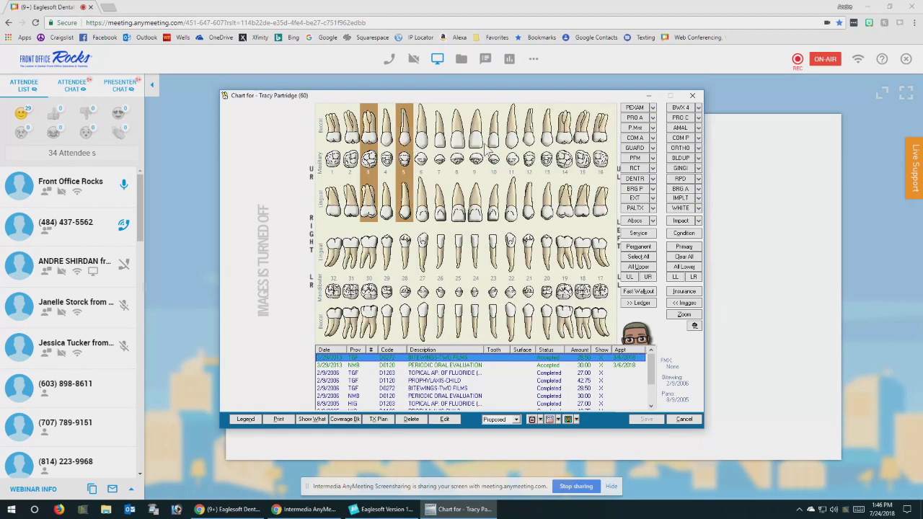
click(488, 146)
click(518, 142)
click(544, 138)
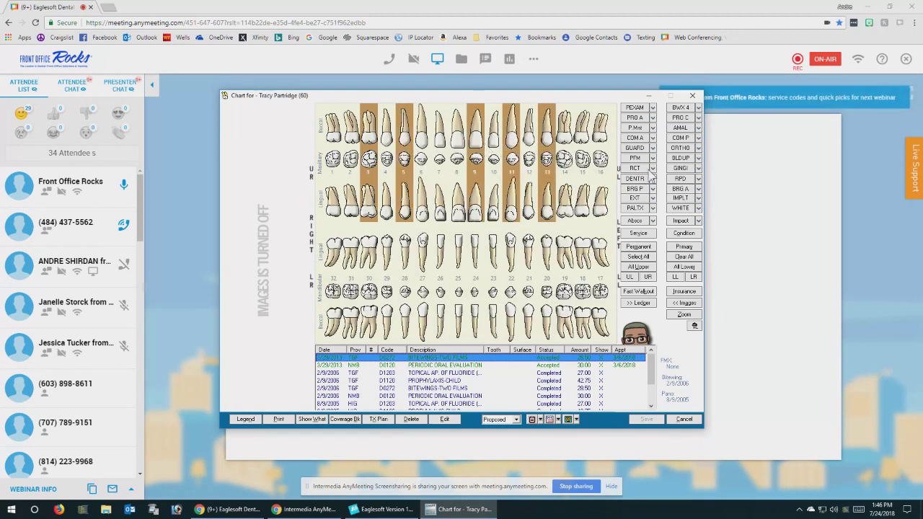
click(635, 198)
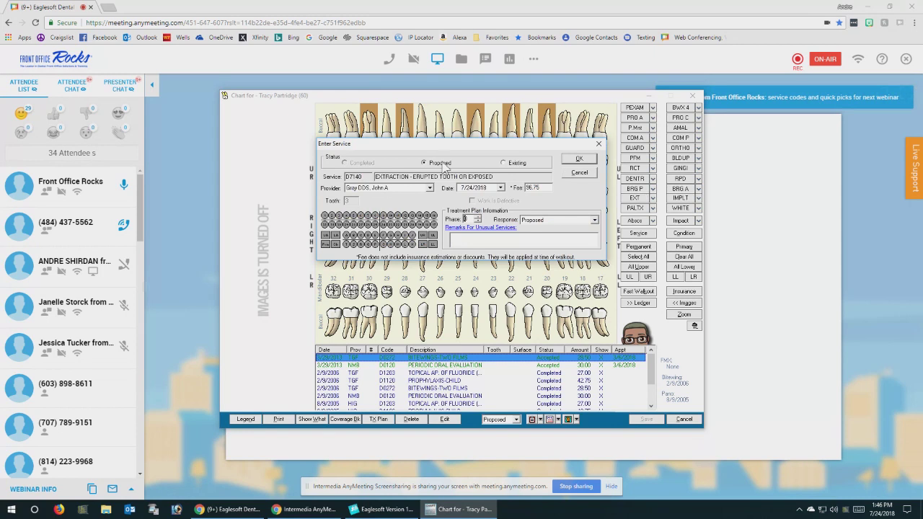
click(574, 160)
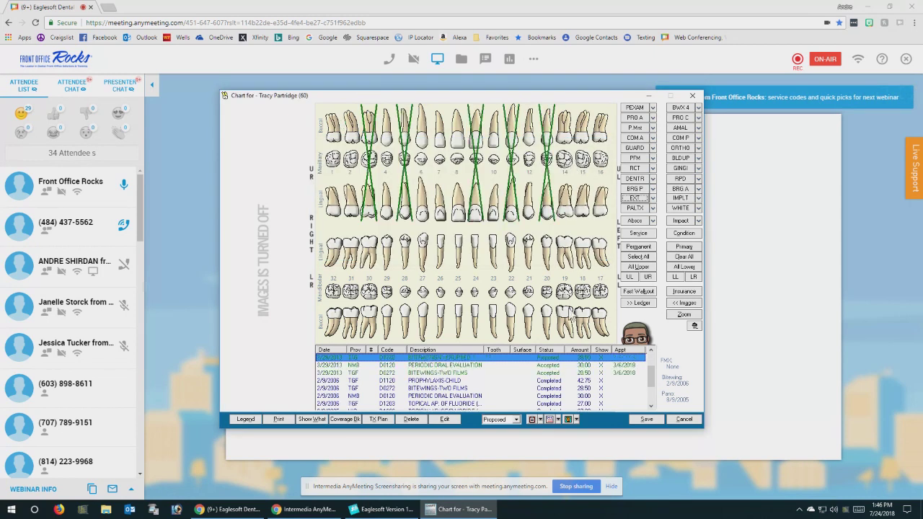
Chart the D5130 immediate upper denture as proposed across all upper teeth
click(639, 266)
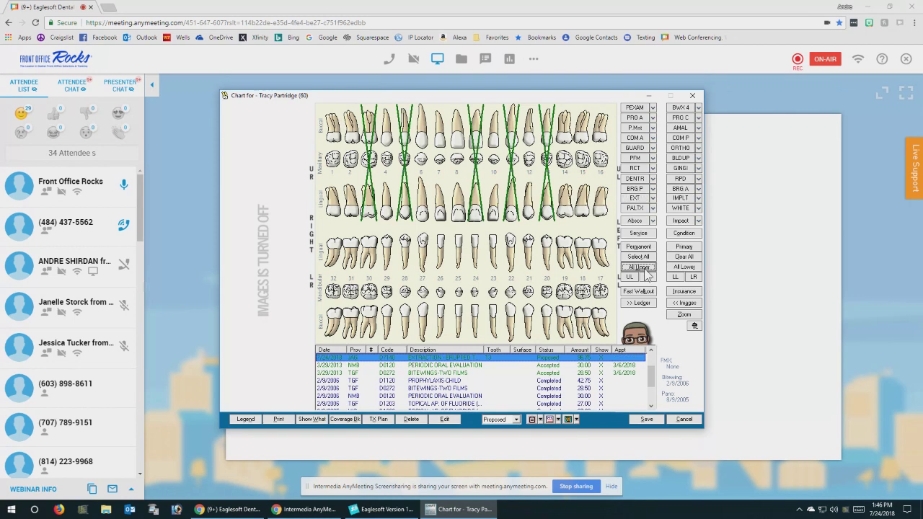
click(654, 179)
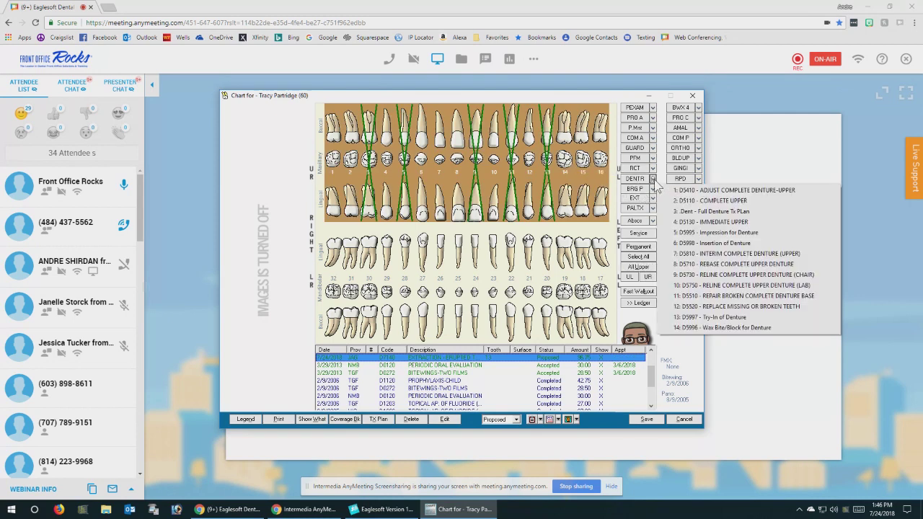
click(708, 222)
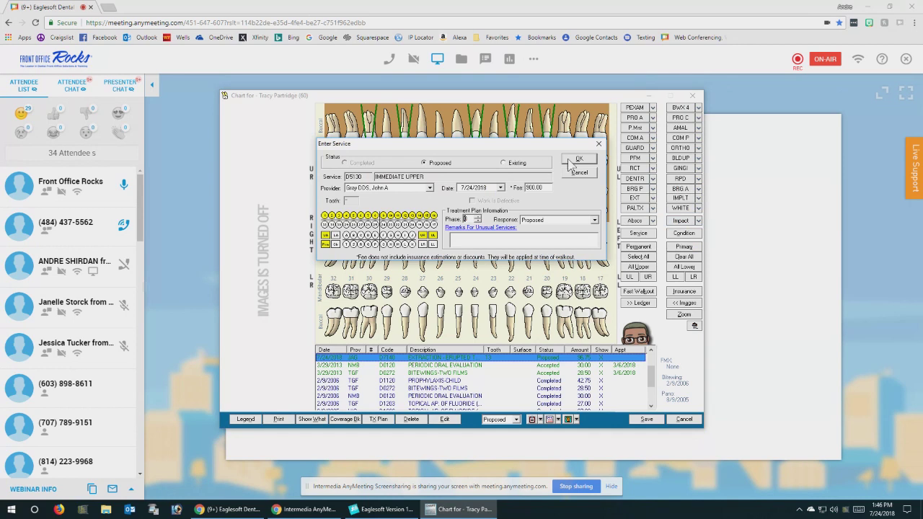
click(581, 162)
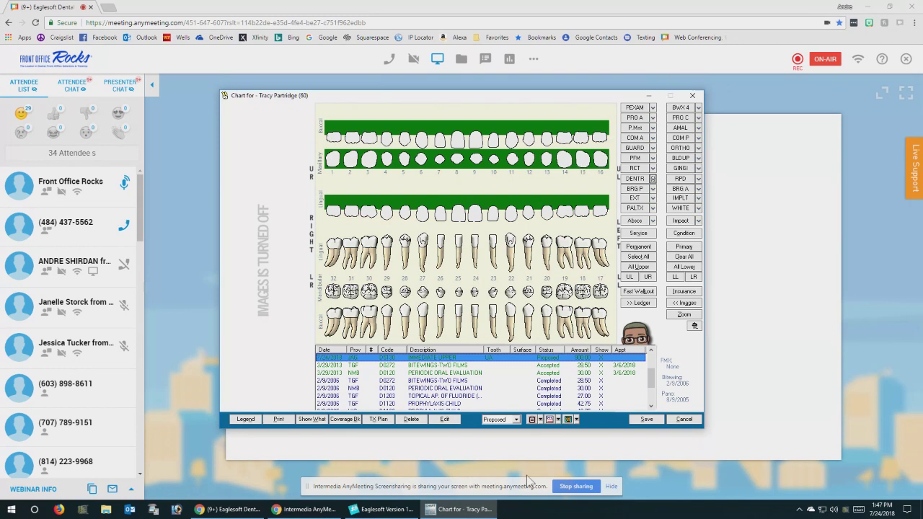
Bring the Eaglesoft main window and the patient chart to the front, and reposition the chart window
click(396, 510)
click(457, 511)
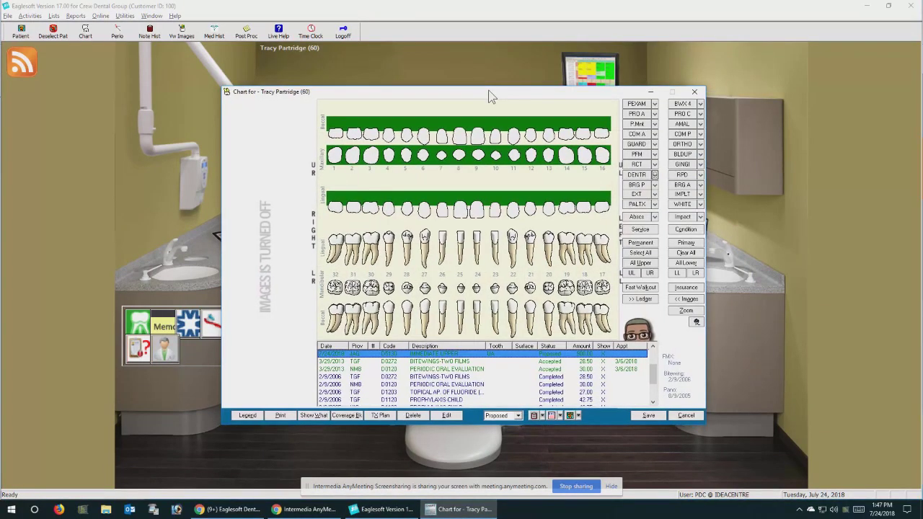
drag(488, 96, 434, 68)
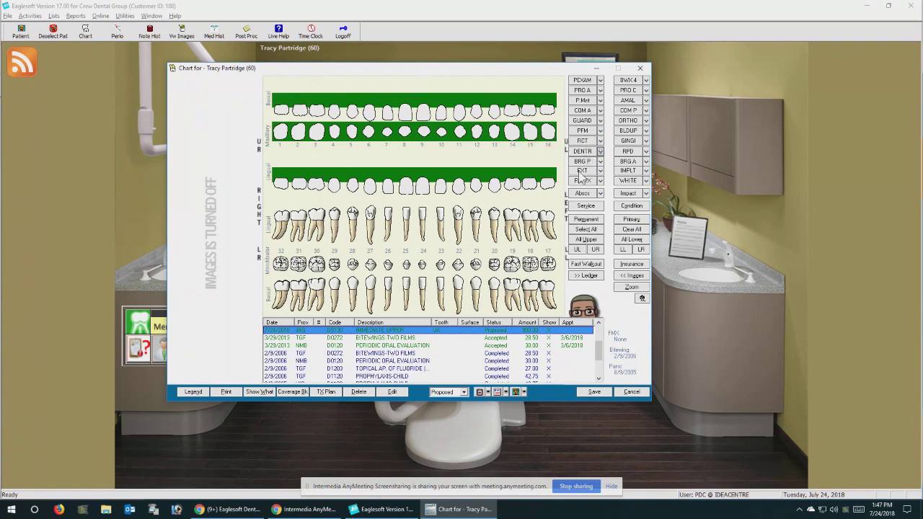
Chart the surgically placed implant body D6010 on teeth 28, 24 and 20 with the response set to Referred
click(361, 286)
click(424, 266)
click(493, 262)
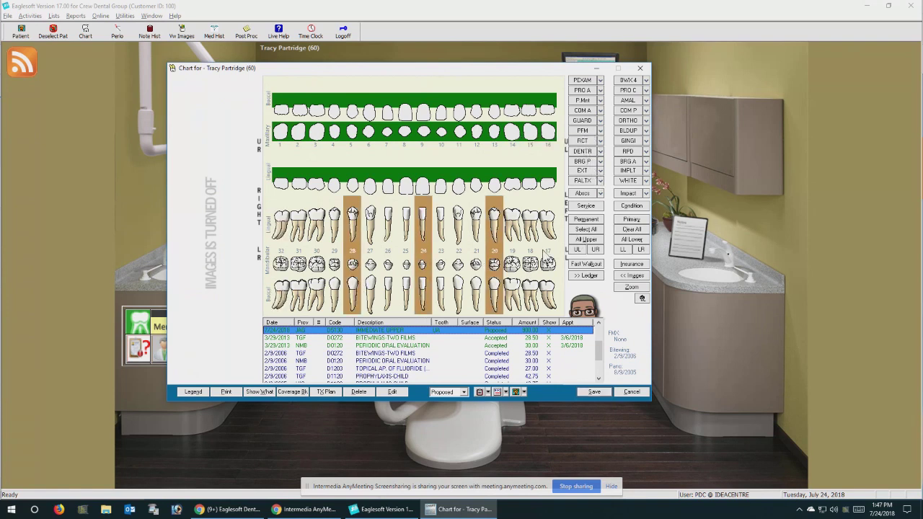
click(634, 172)
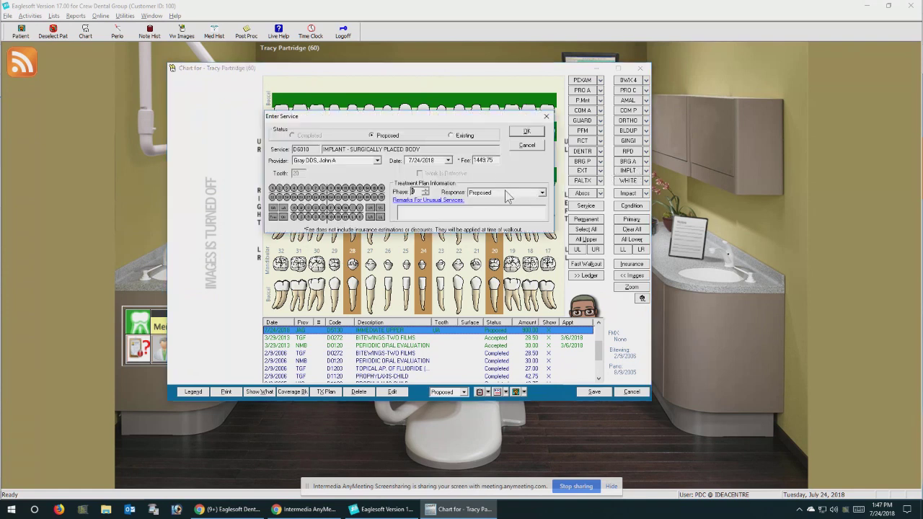
click(510, 193)
click(494, 211)
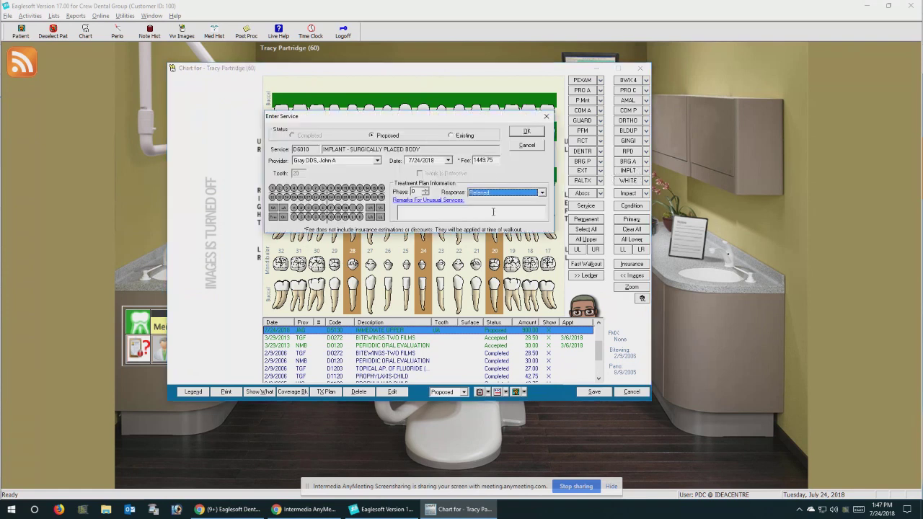
click(535, 133)
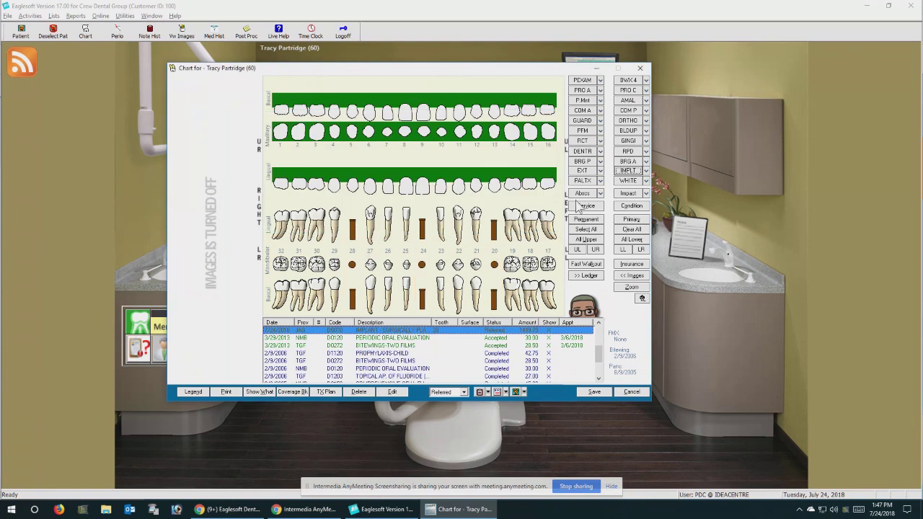
Chart the D5120 complete lower denture across all lower teeth with the Referred response
click(627, 239)
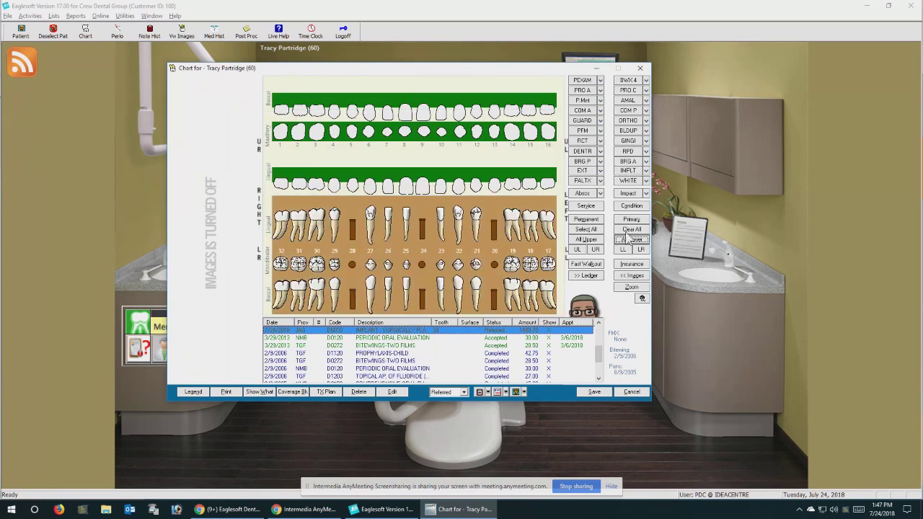
click(586, 155)
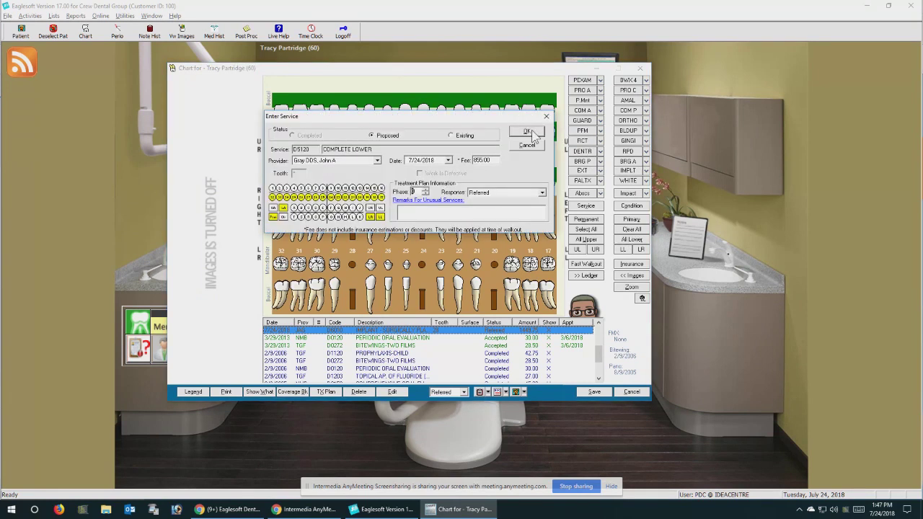
click(529, 133)
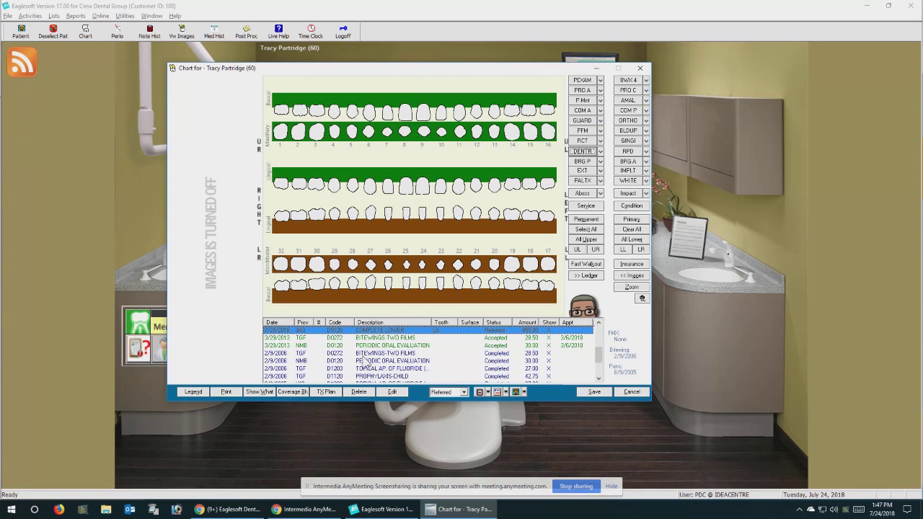
Close the chart without saving its changes, and reopen the same patient's chart
click(631, 394)
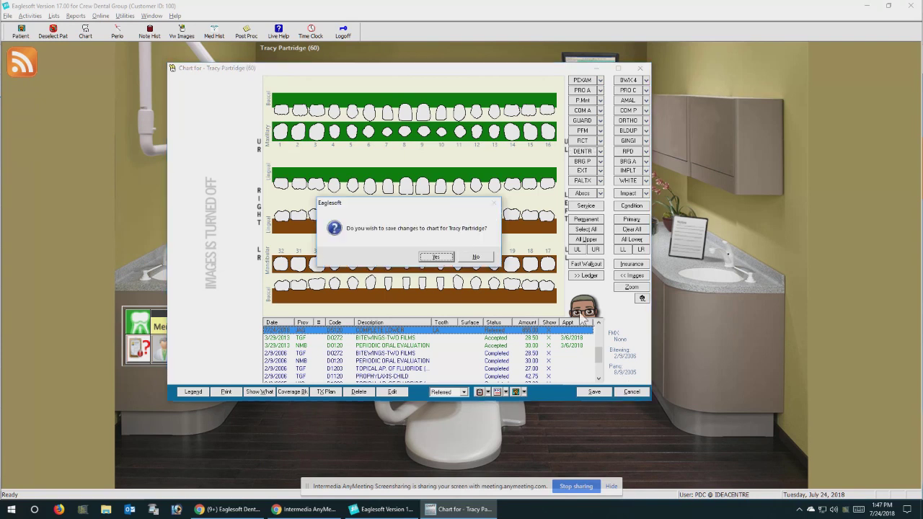
click(475, 260)
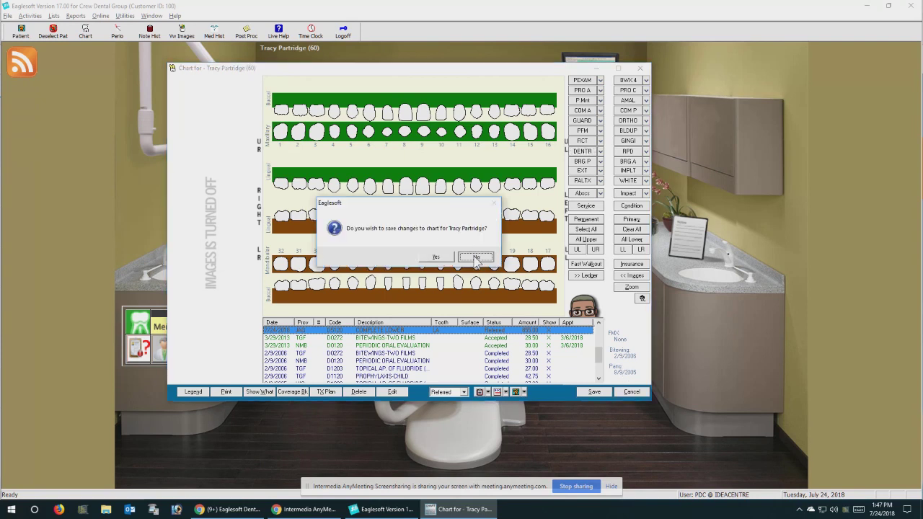
click(566, 322)
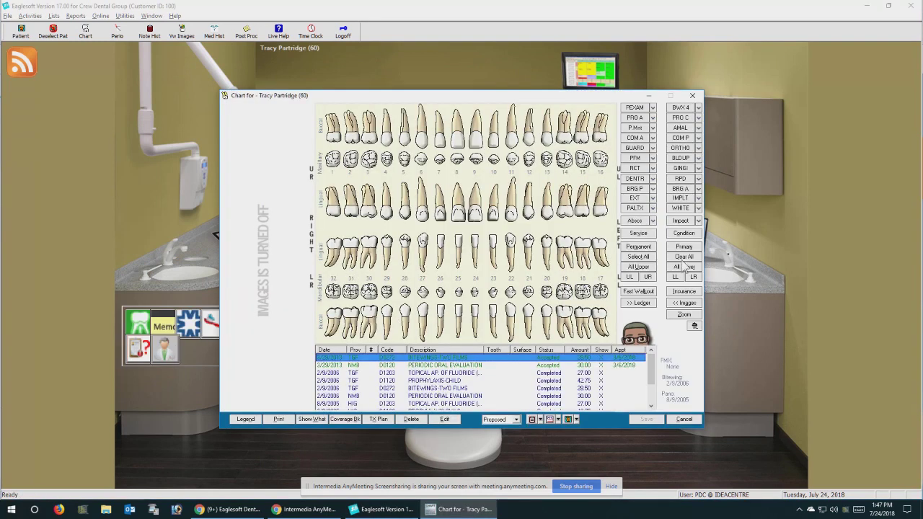
Chart the D5120 complete lower denture as proposed across all lower teeth
click(683, 267)
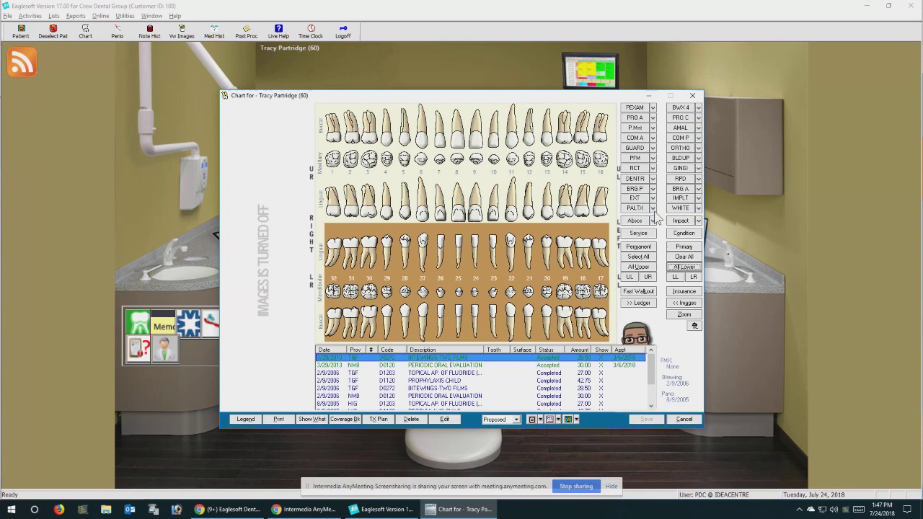
click(653, 178)
click(581, 165)
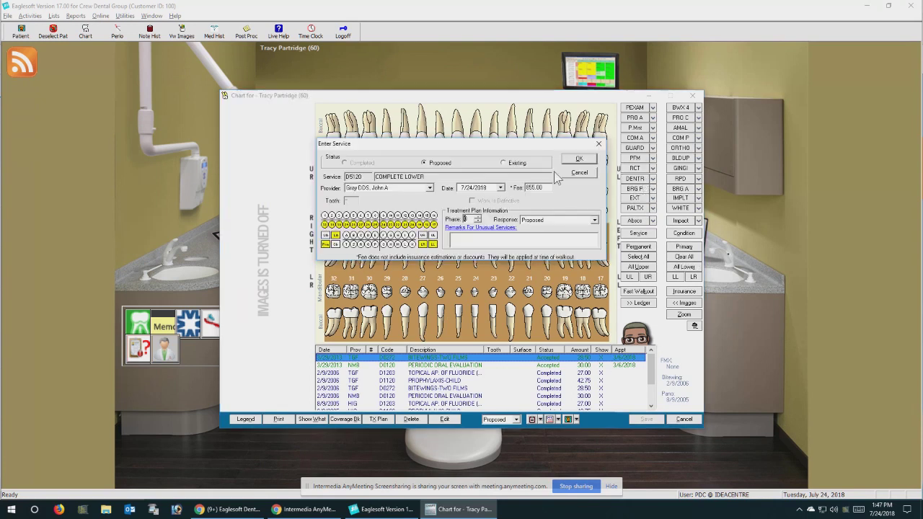
click(578, 159)
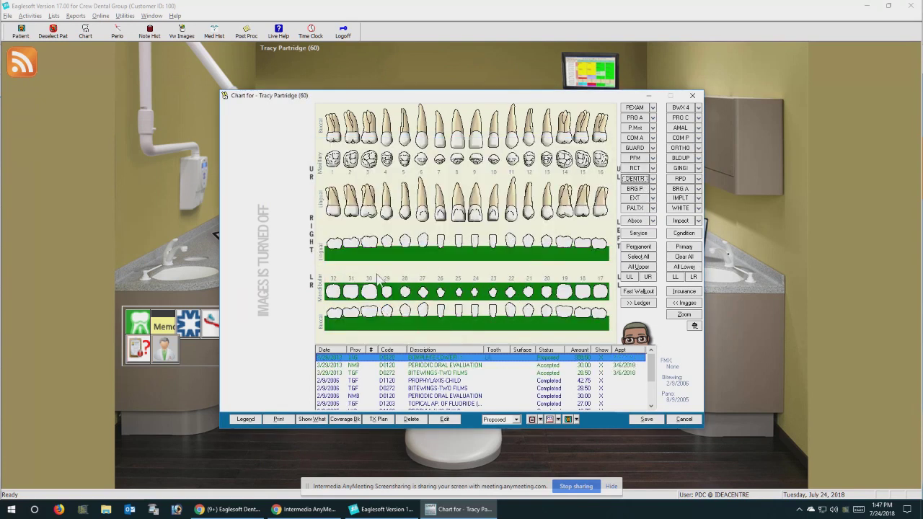
Chart the surgically placed implant body as proposed on teeth 29, 26, 22 and 19
click(387, 265)
click(443, 263)
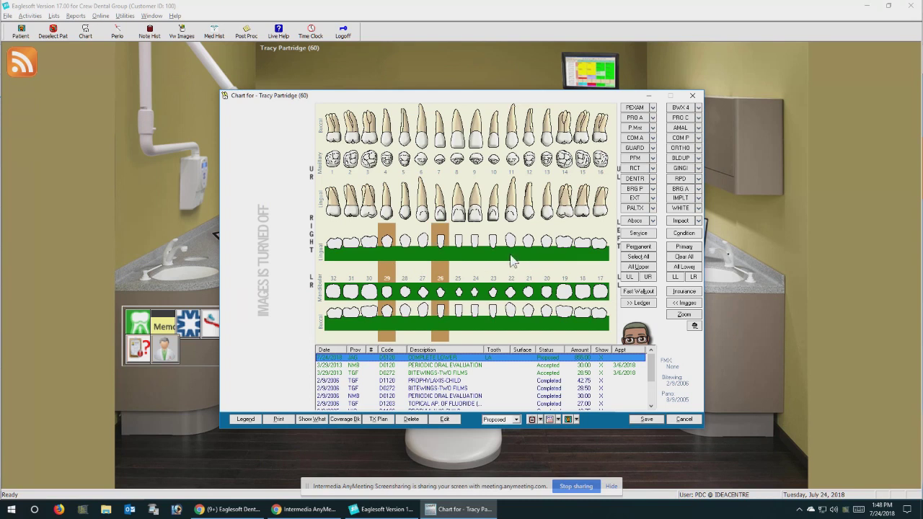
click(510, 260)
click(565, 261)
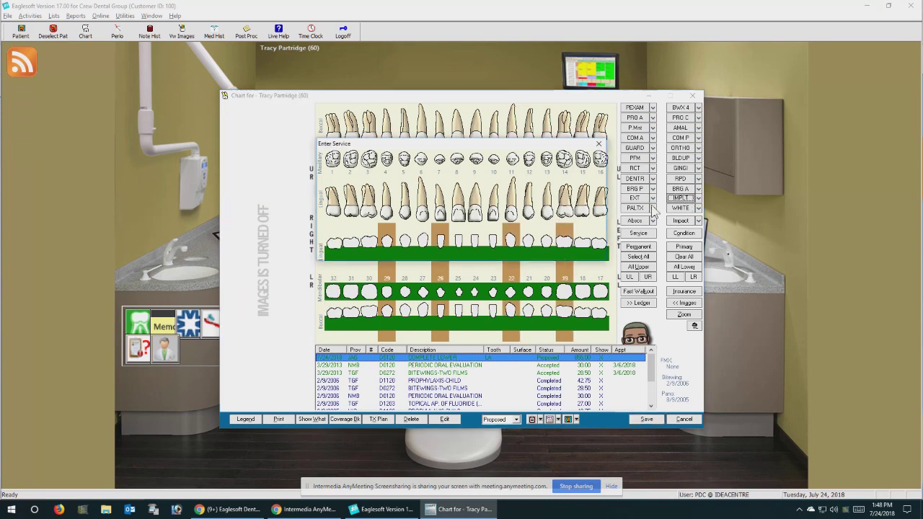
click(685, 199)
click(577, 159)
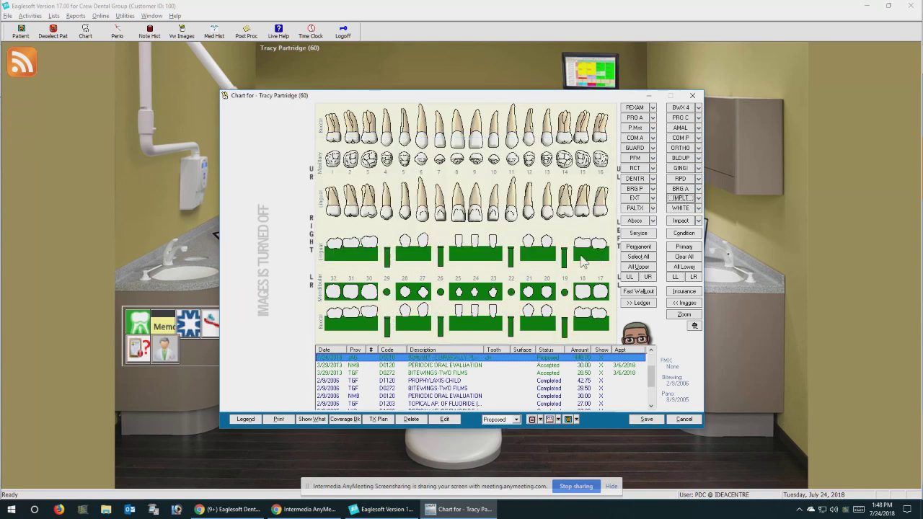
Chart the A6010 implant locator as proposed on teeth 29, 26, 22 and 19
click(389, 262)
click(438, 264)
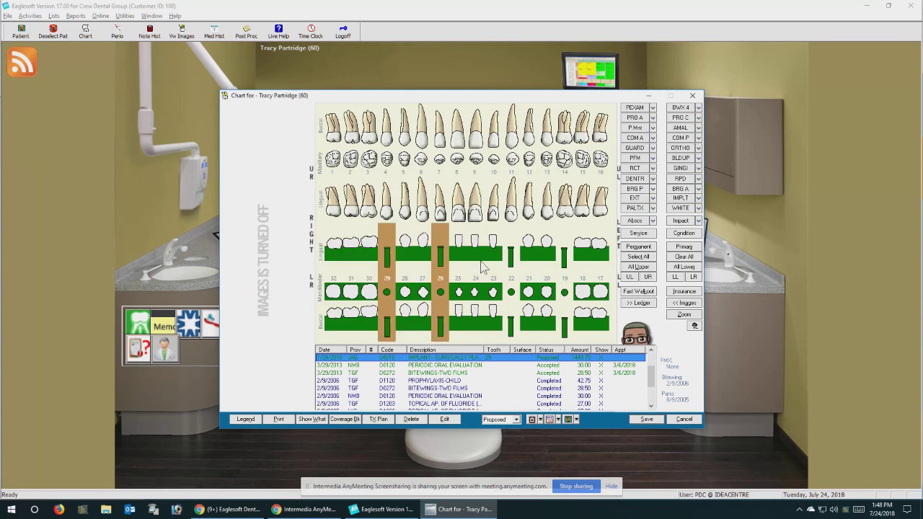
click(511, 260)
click(566, 258)
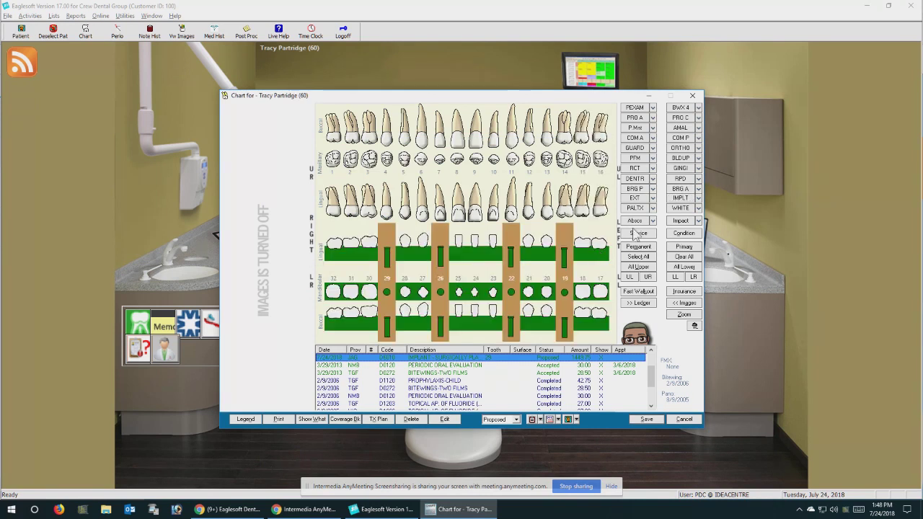
click(698, 198)
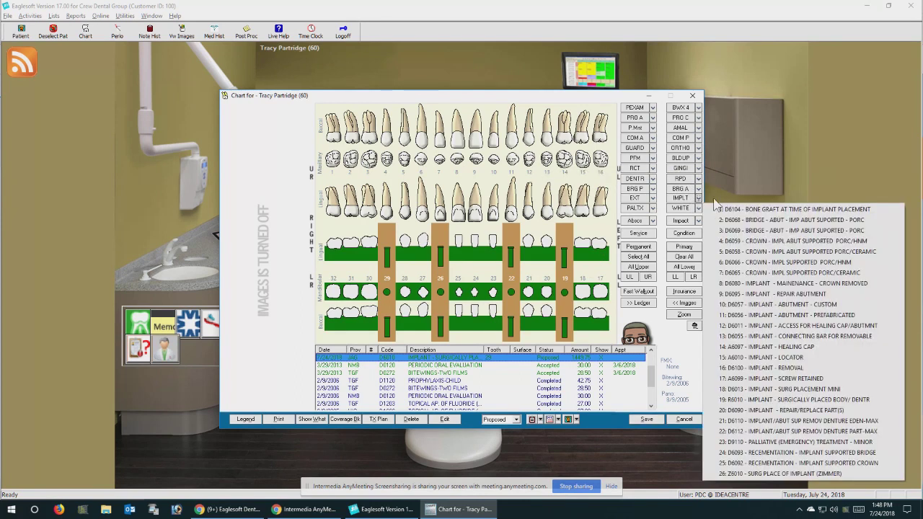
click(800, 358)
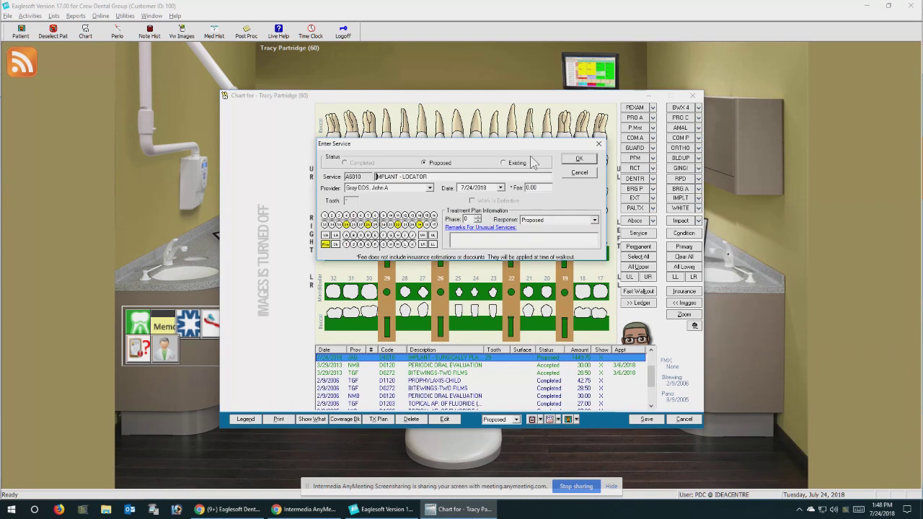
click(585, 161)
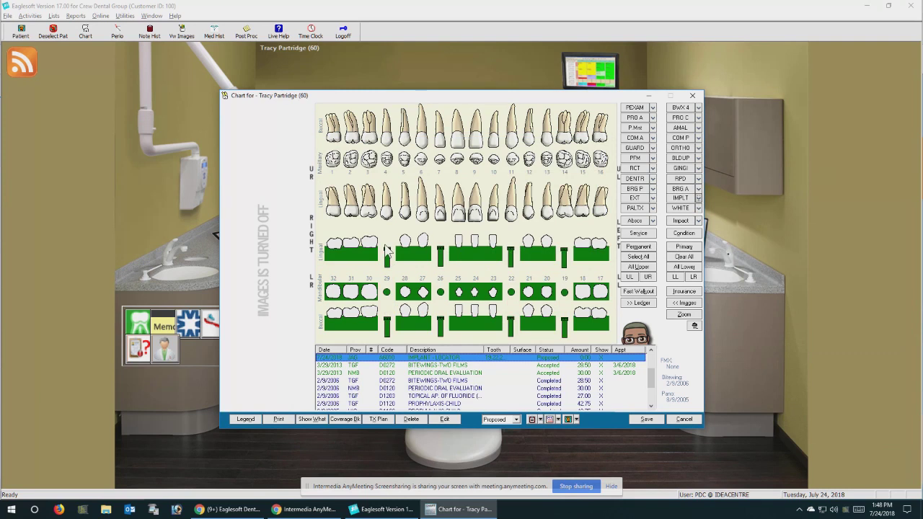
click(388, 252)
click(442, 258)
click(511, 257)
click(564, 258)
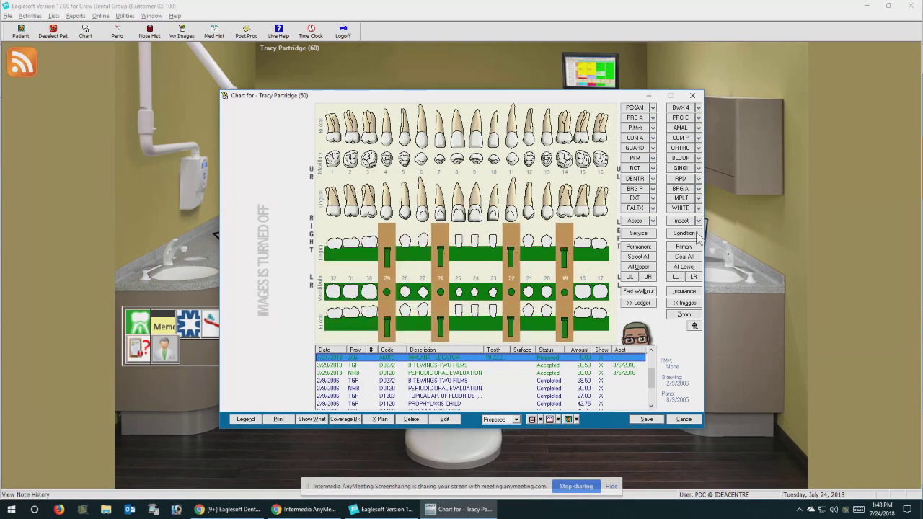
click(699, 198)
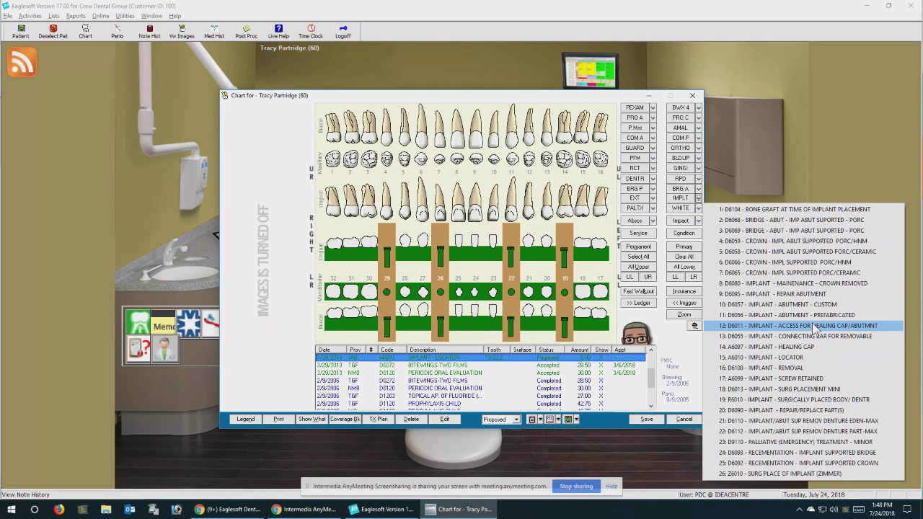
click(565, 278)
click(512, 273)
click(440, 271)
click(390, 268)
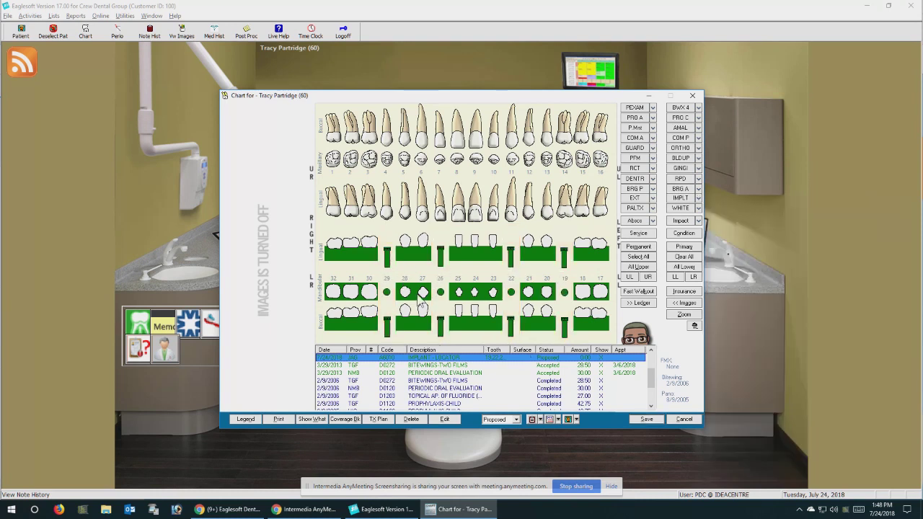
Chart the D6010 surgically placed implant body and the D6057 custom implant abutment as proposed on tooth 4
click(386, 152)
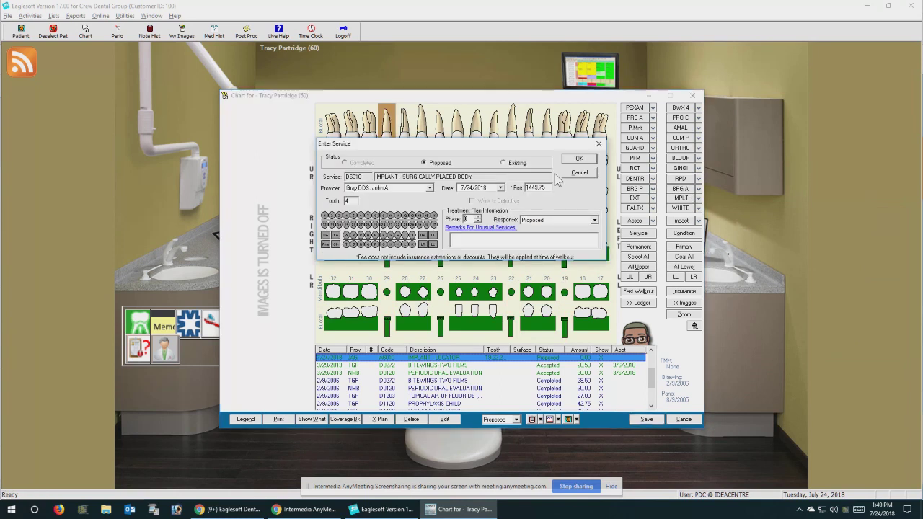
click(569, 159)
click(384, 149)
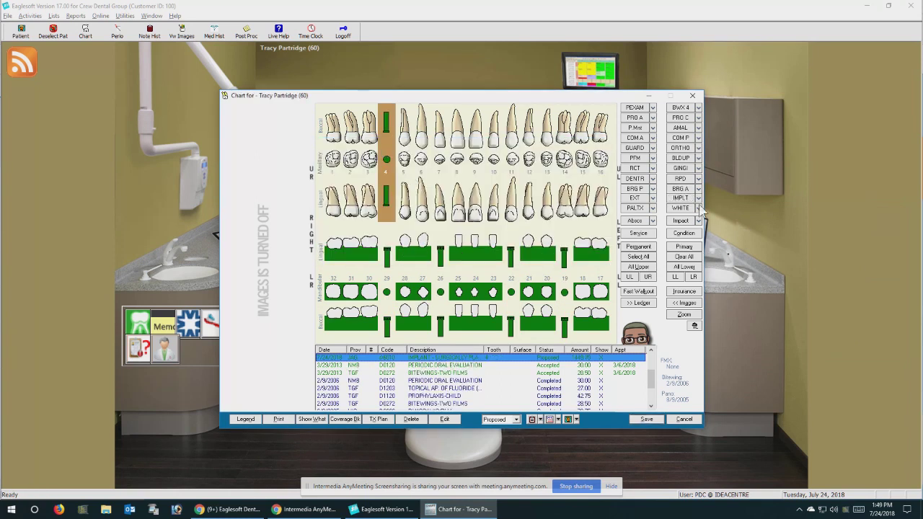
click(698, 198)
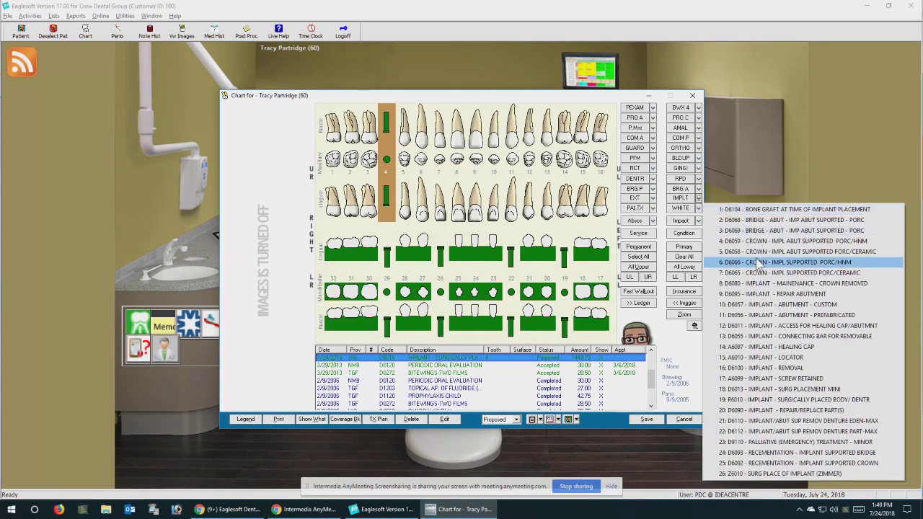
click(808, 306)
click(581, 168)
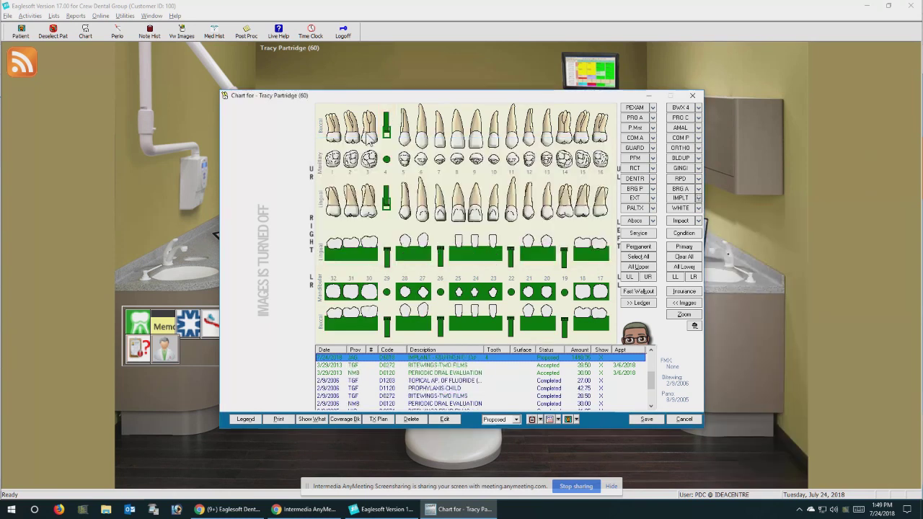
Chart the D2750 porcelain fused crown as proposed on tooth 4
click(639, 160)
click(581, 163)
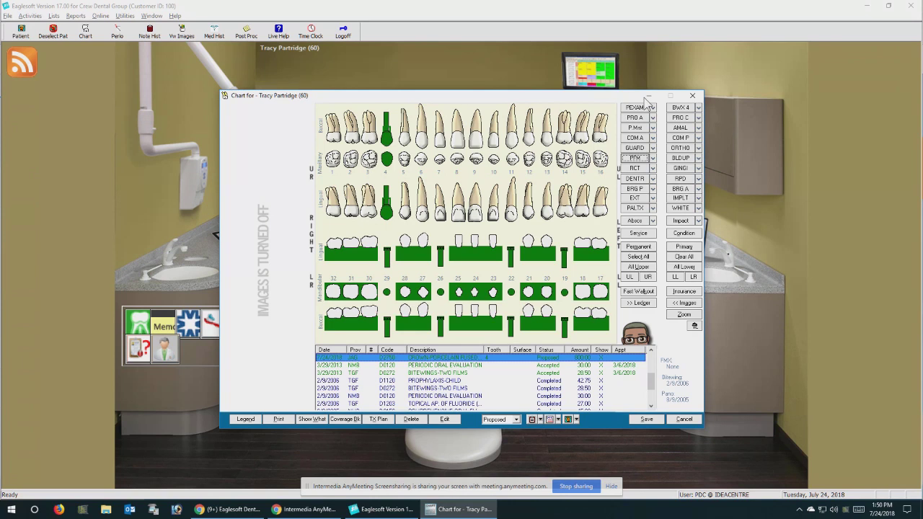
Switch to the first patient in the patient list, discarding the unsaved chart changes, and open that patient's chart
drag(646, 100, 700, 104)
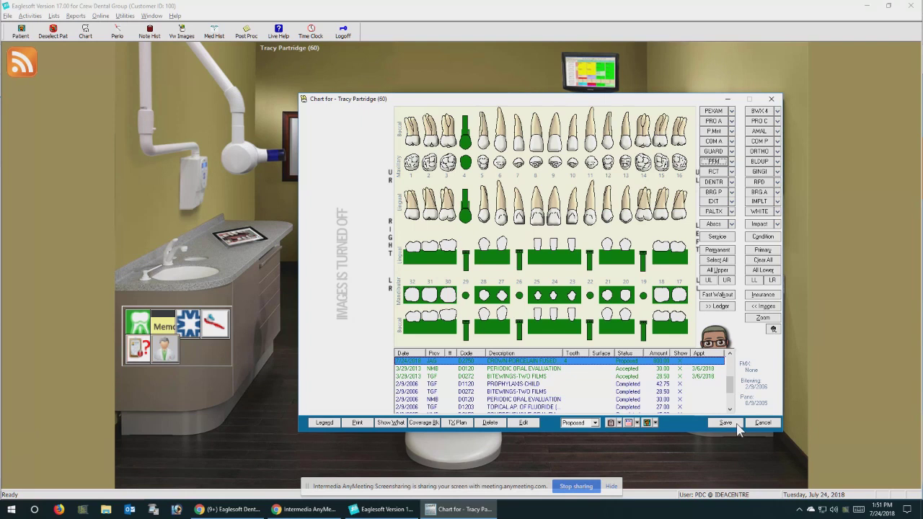
click(646, 422)
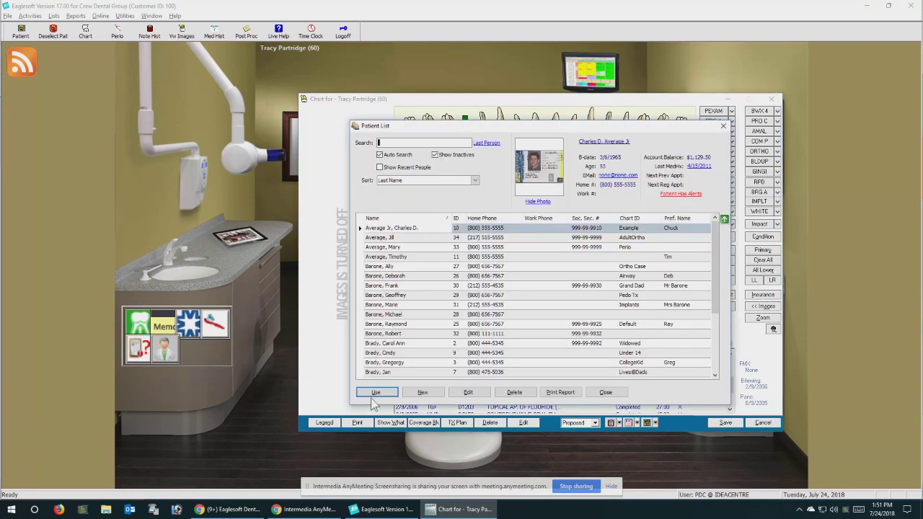
click(372, 392)
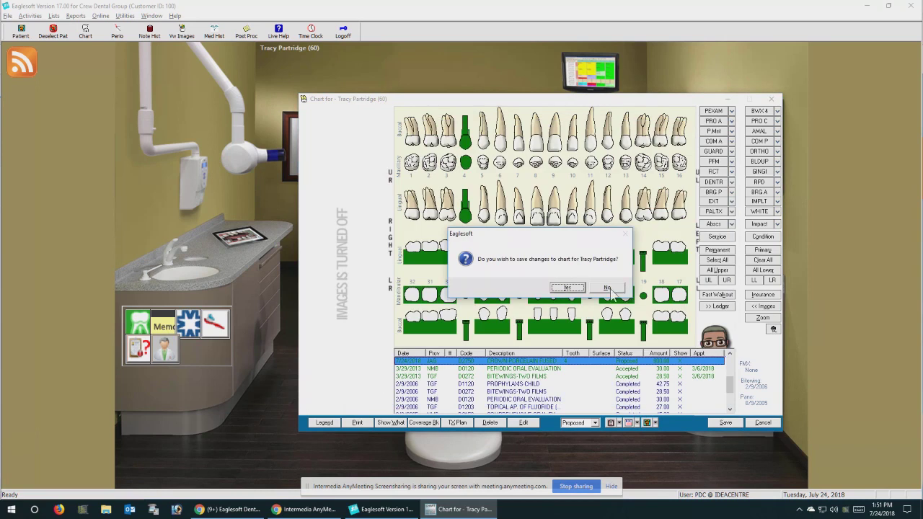
click(608, 288)
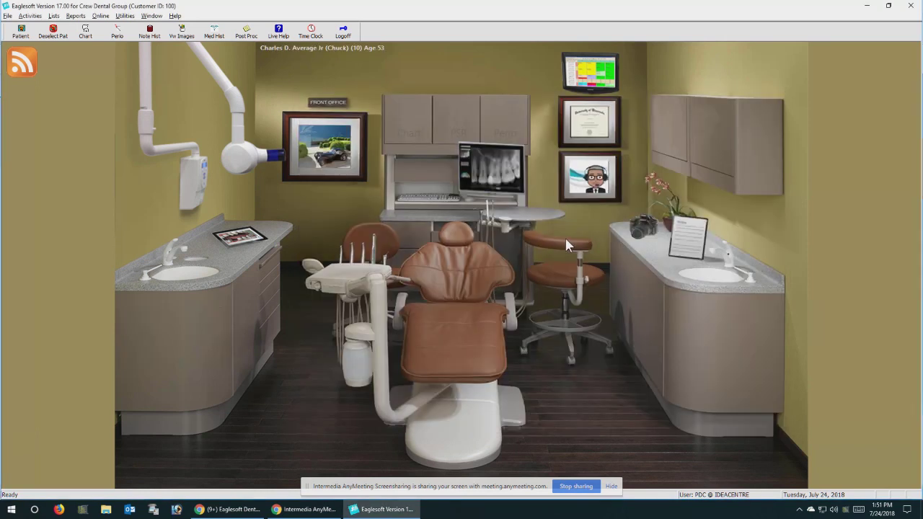
click(53, 16)
click(53, 16)
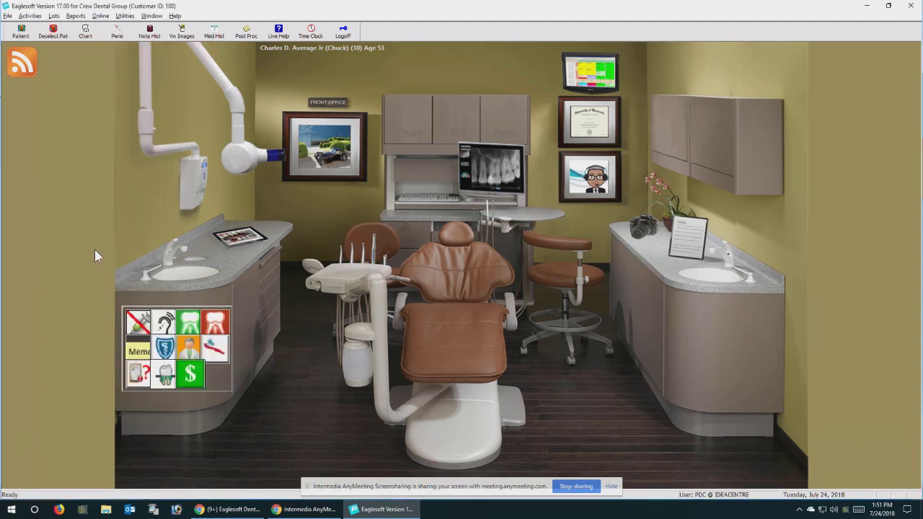
click(86, 32)
Start a new custom draw type with Tooth as the affected area and clear its default drawing
click(54, 16)
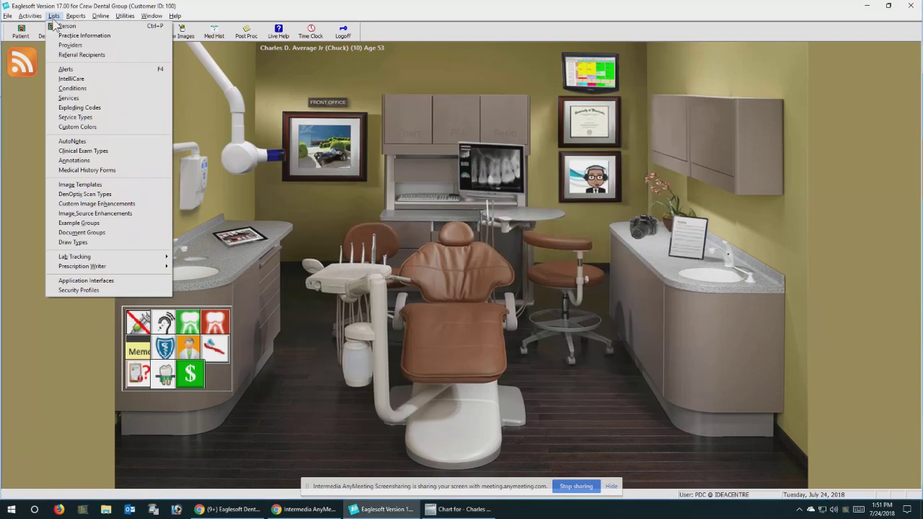
click(74, 242)
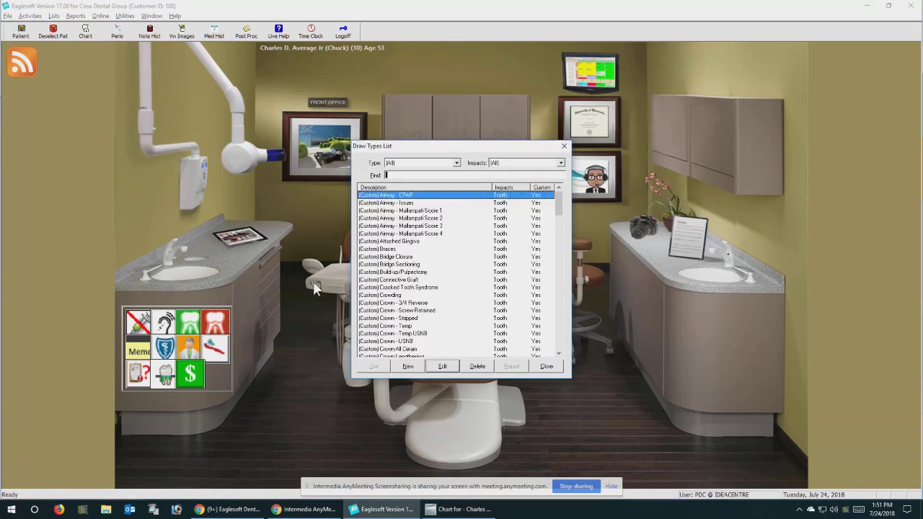
click(407, 366)
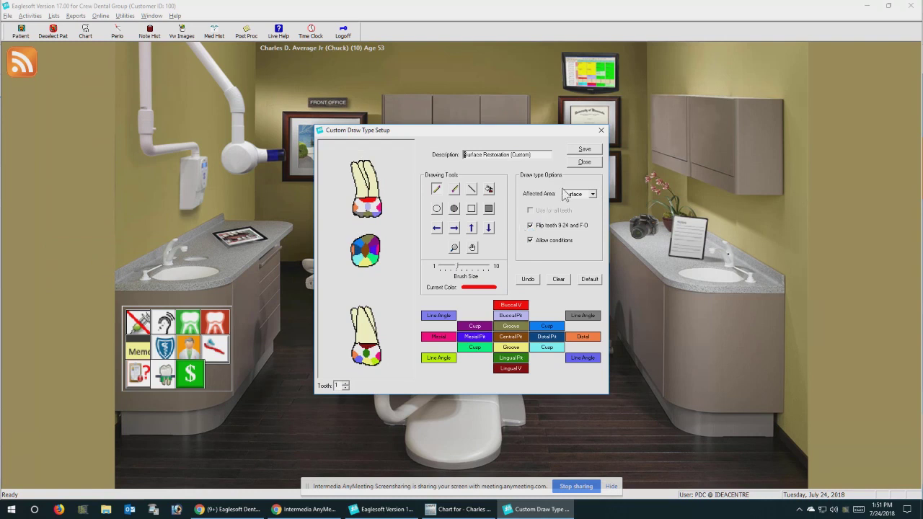
click(584, 194)
click(581, 211)
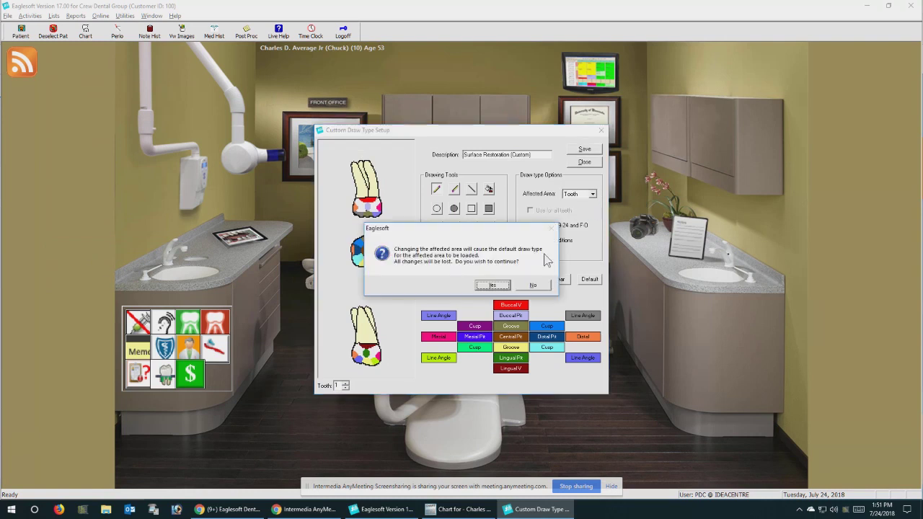
click(497, 285)
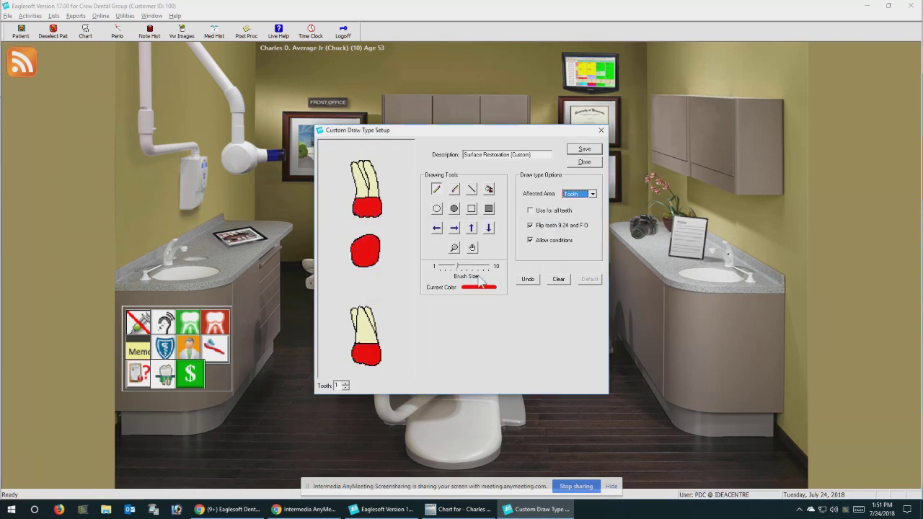
click(558, 281)
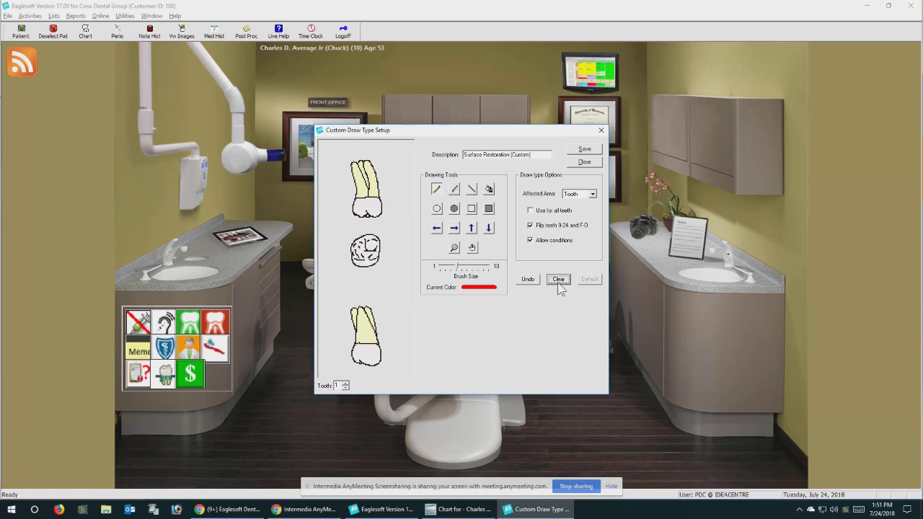
Draw a red rectangle outline with a smaller brush where the root meets the crown on the upper view of tooth 1
click(472, 209)
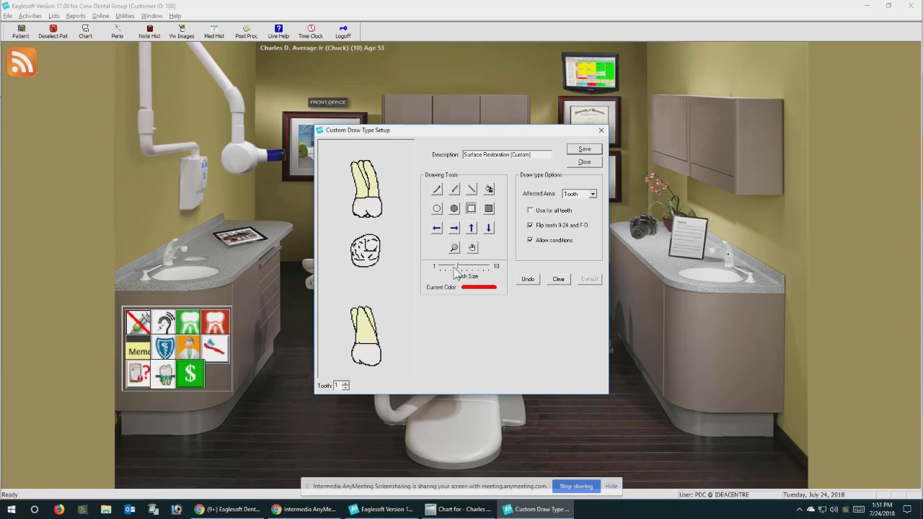
drag(455, 268, 446, 268)
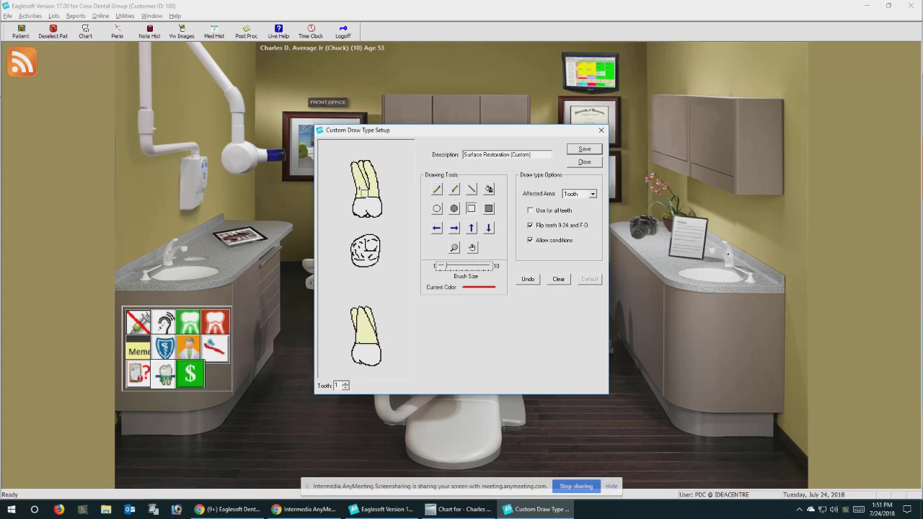
drag(360, 189, 383, 212)
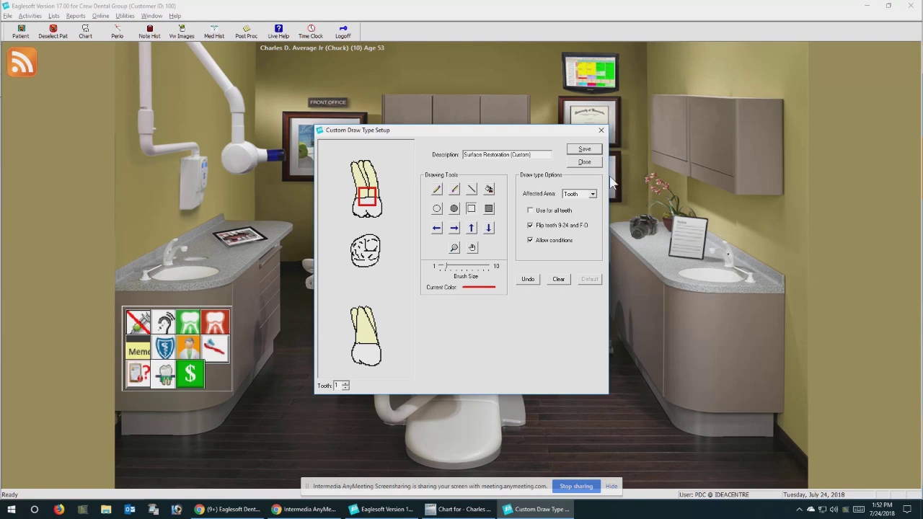
Close the custom draw type without saving it and leave the draw types list
click(590, 163)
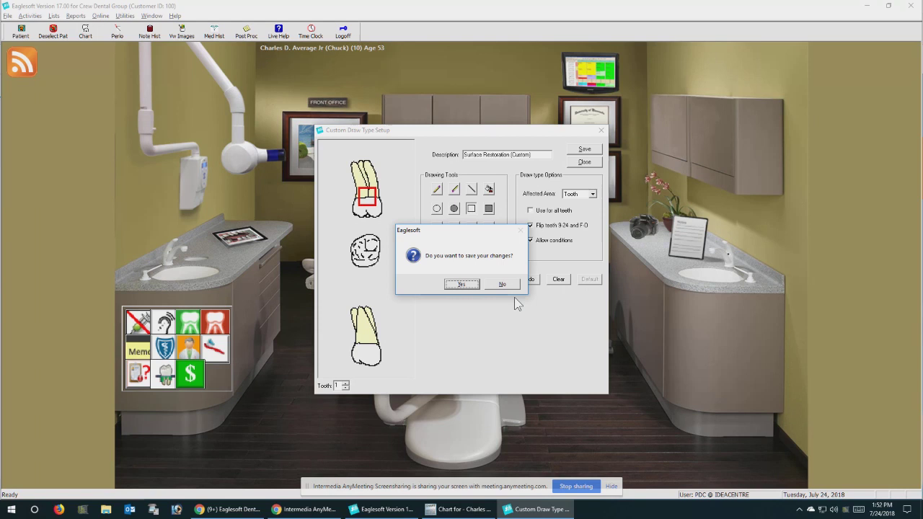
click(507, 286)
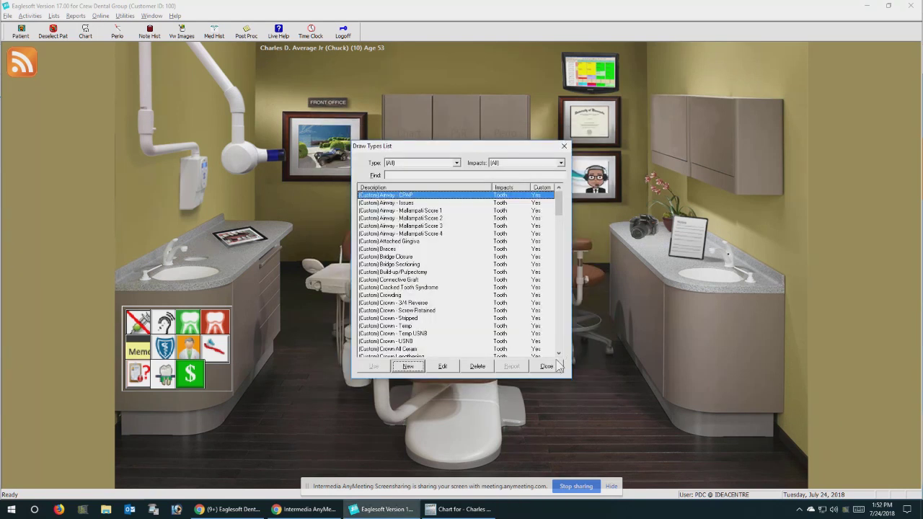
click(552, 366)
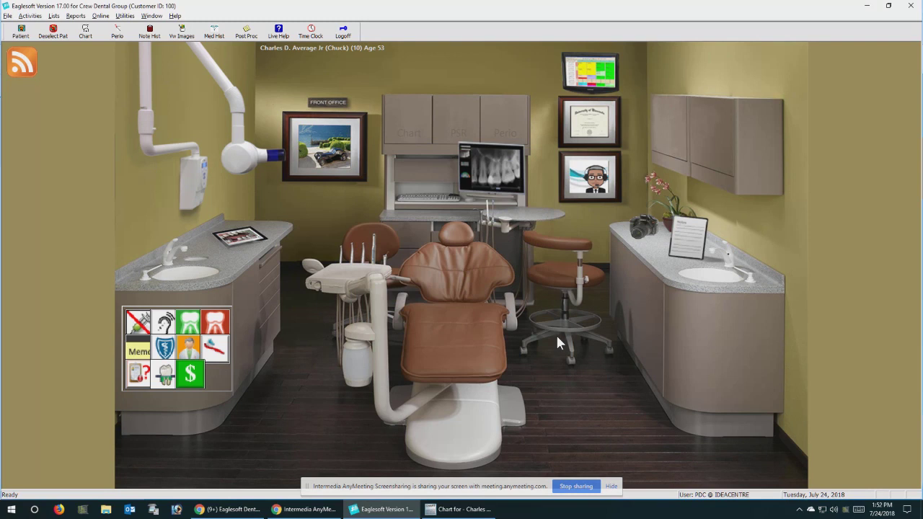
Open the chart preferences and turn on Use Colors on Ledger
click(10, 16)
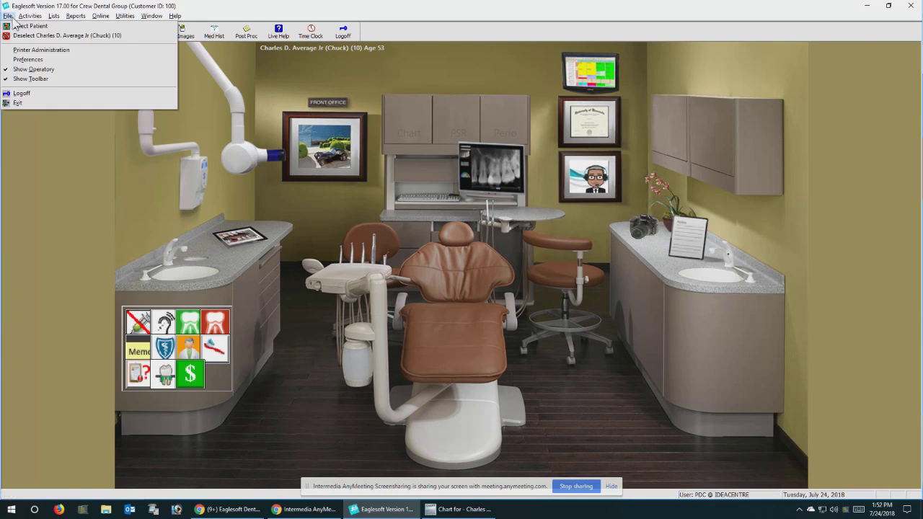
click(26, 62)
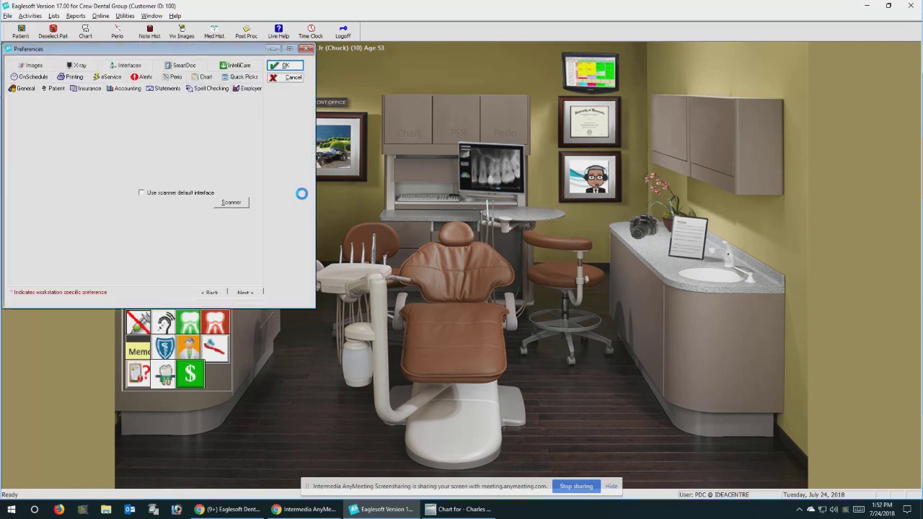
click(208, 77)
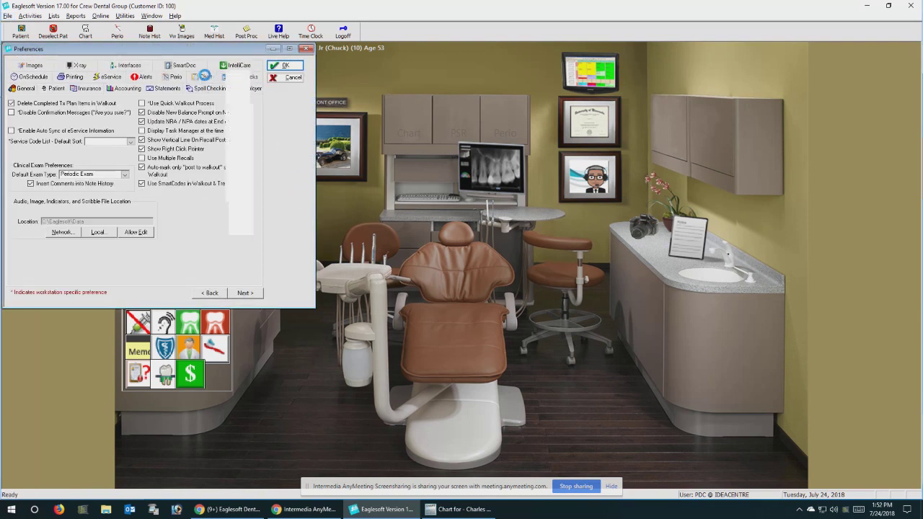
click(206, 76)
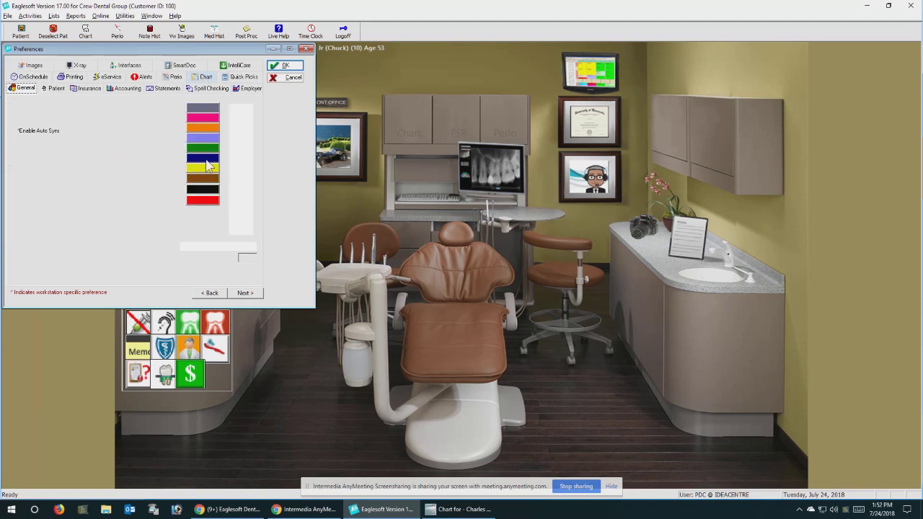
click(142, 235)
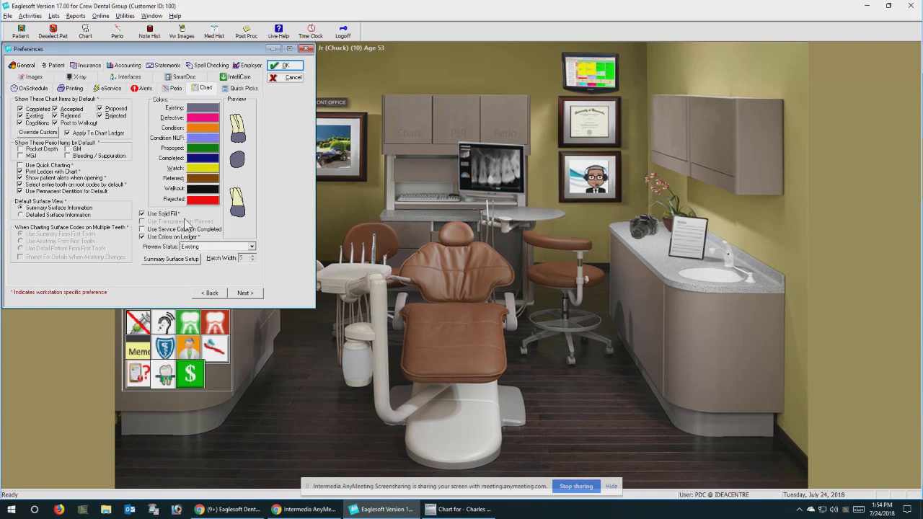
Turn the MGJ and GM perio items on and back off in the default chart display
mouse_move(136, 351)
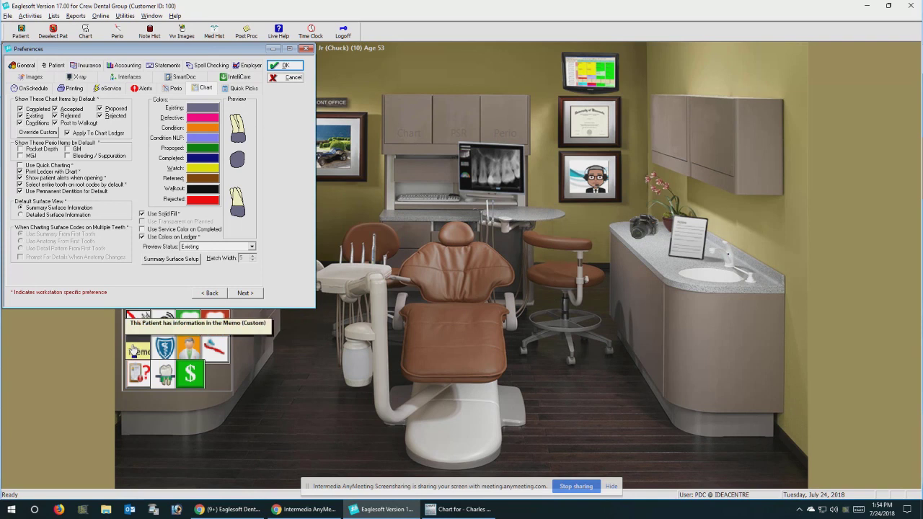
click(20, 156)
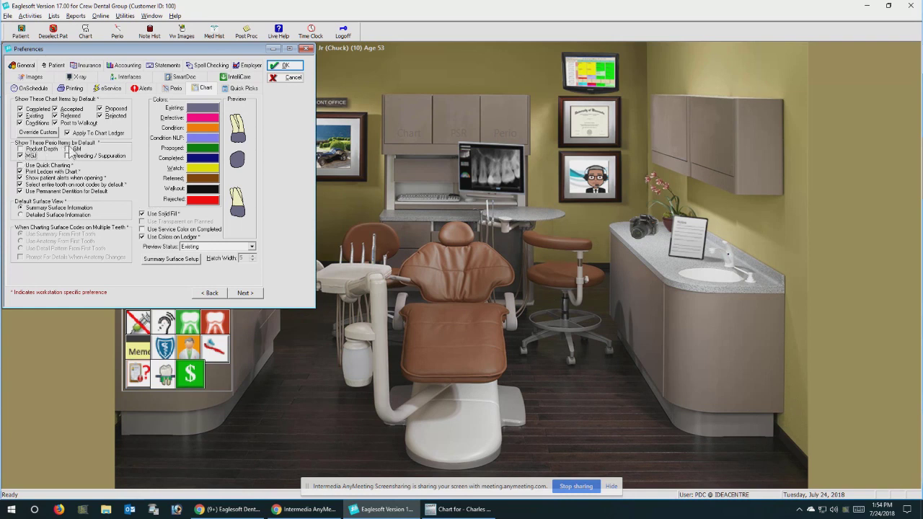
click(67, 149)
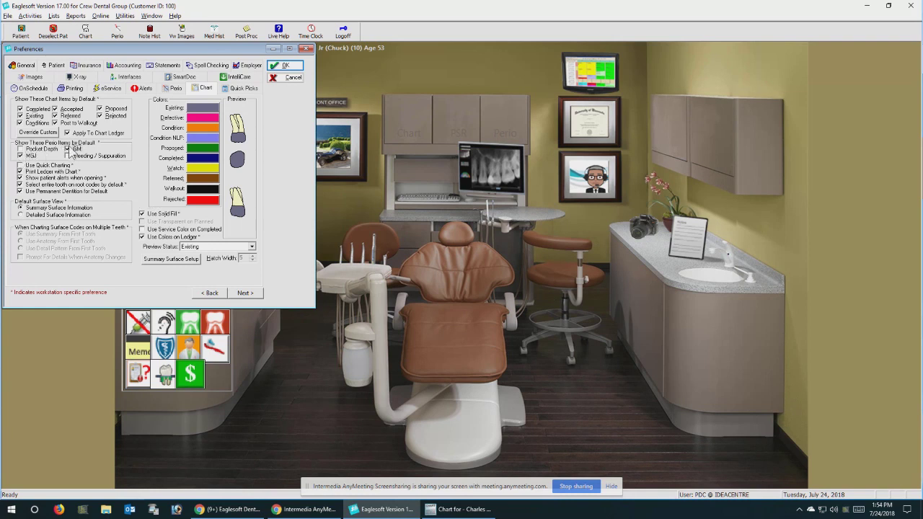
click(30, 155)
click(80, 150)
Save the chart preferences
click(286, 66)
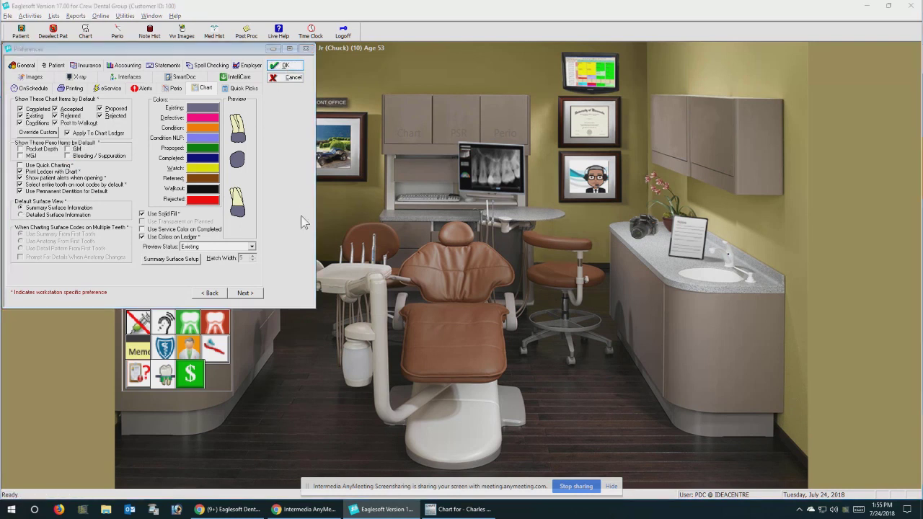
click(547, 283)
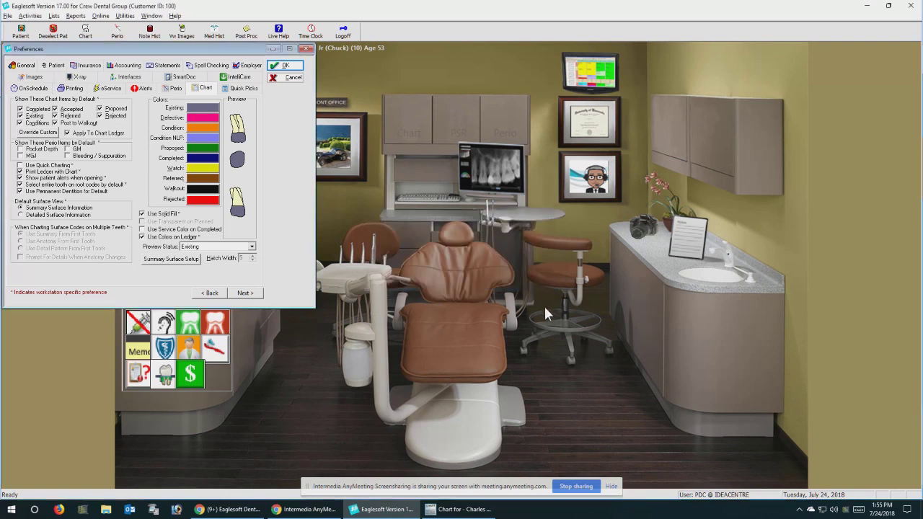